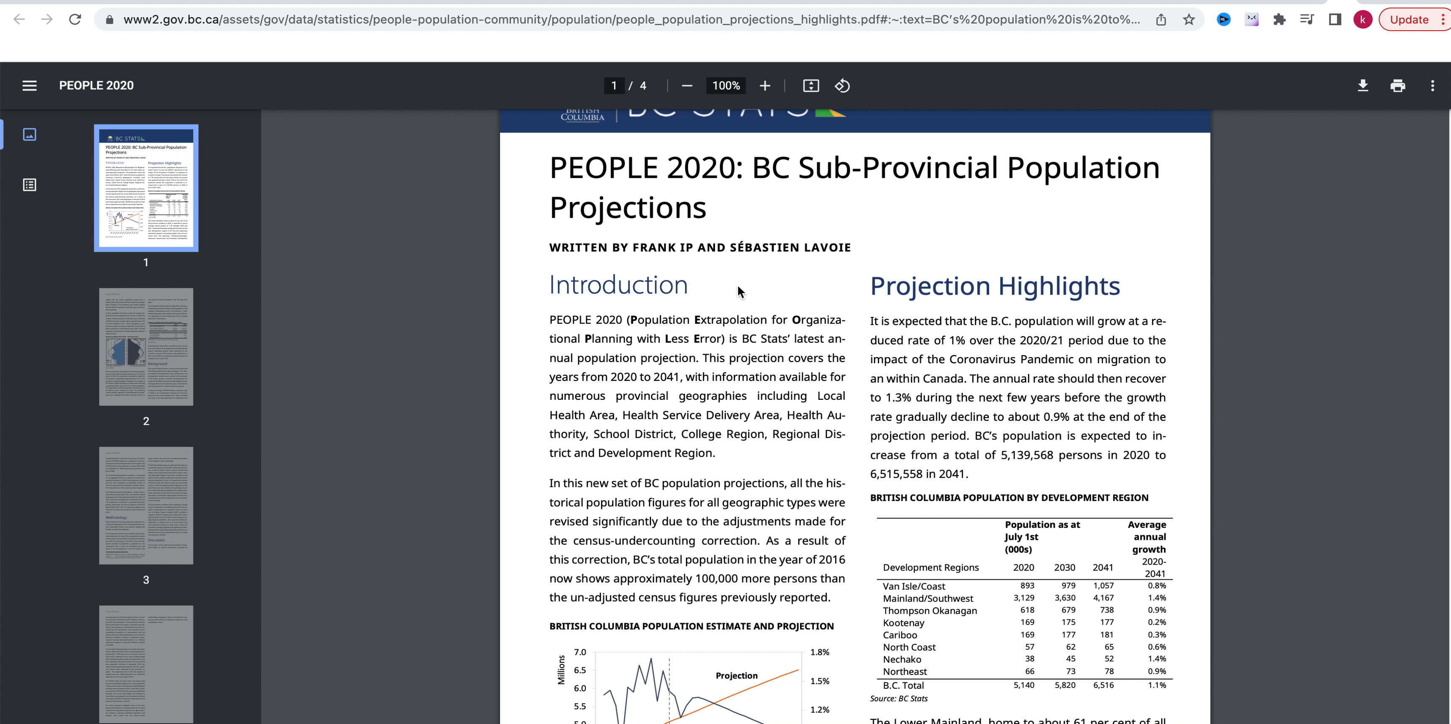
# Review page 1 of the PEOPLE 2020 report, including the population by development region table and the estimate and projection chart.
pyautogui.scroll(2, 704, 338)
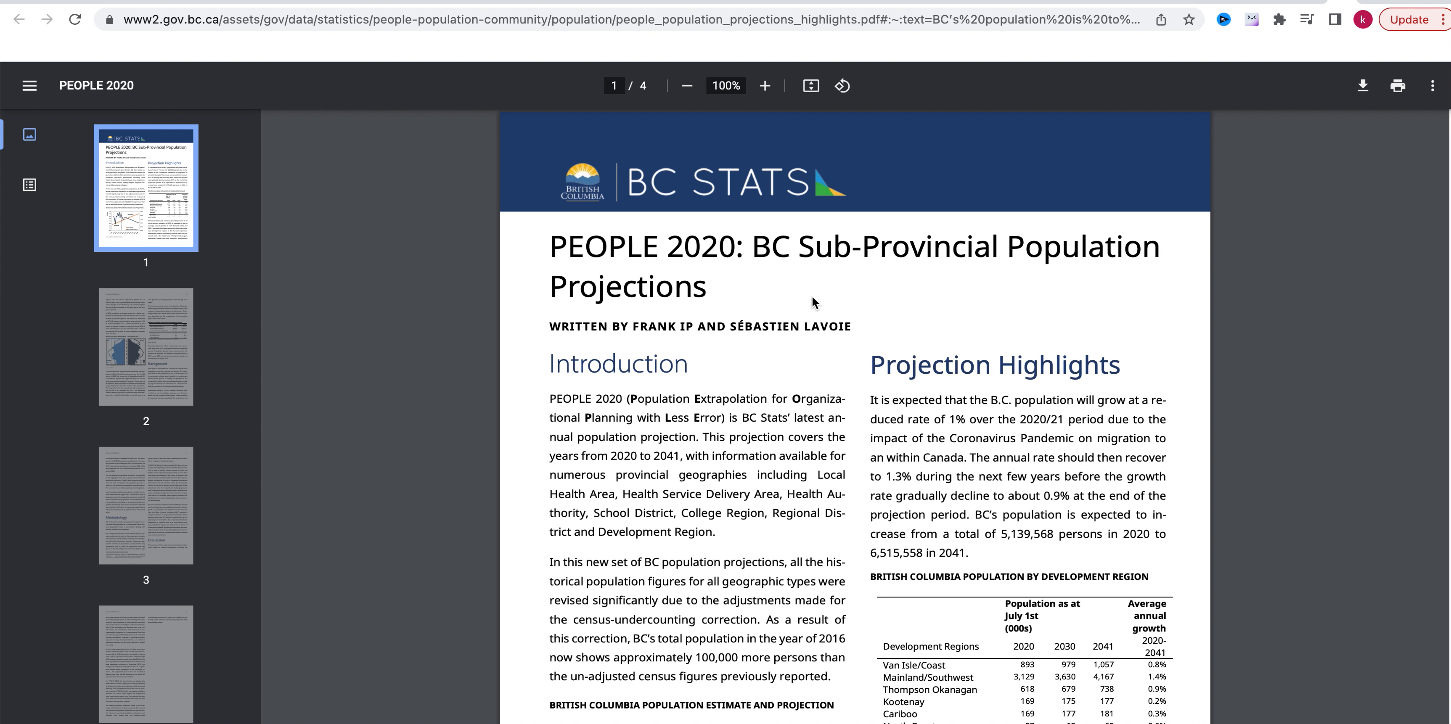
pyautogui.scroll(-10, 291, 360)
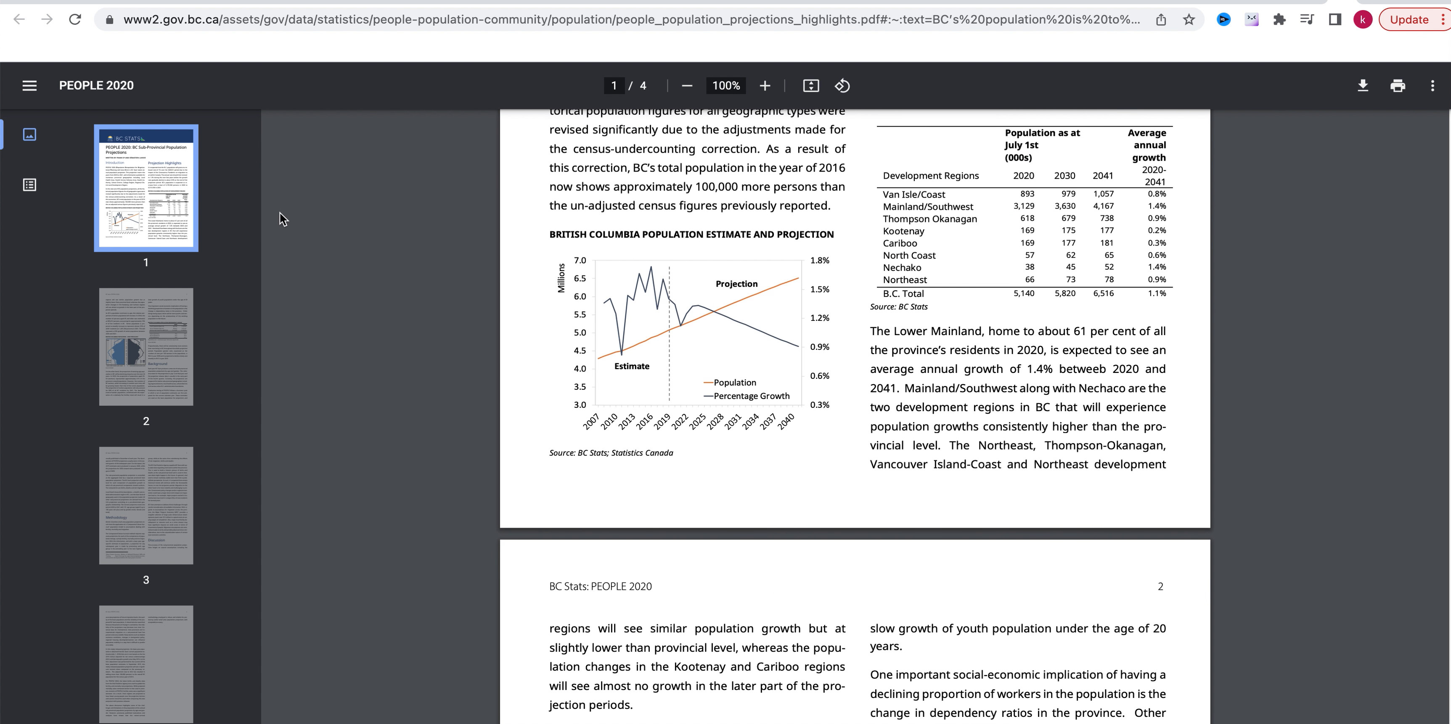
pyautogui.scroll(3, 278, 221)
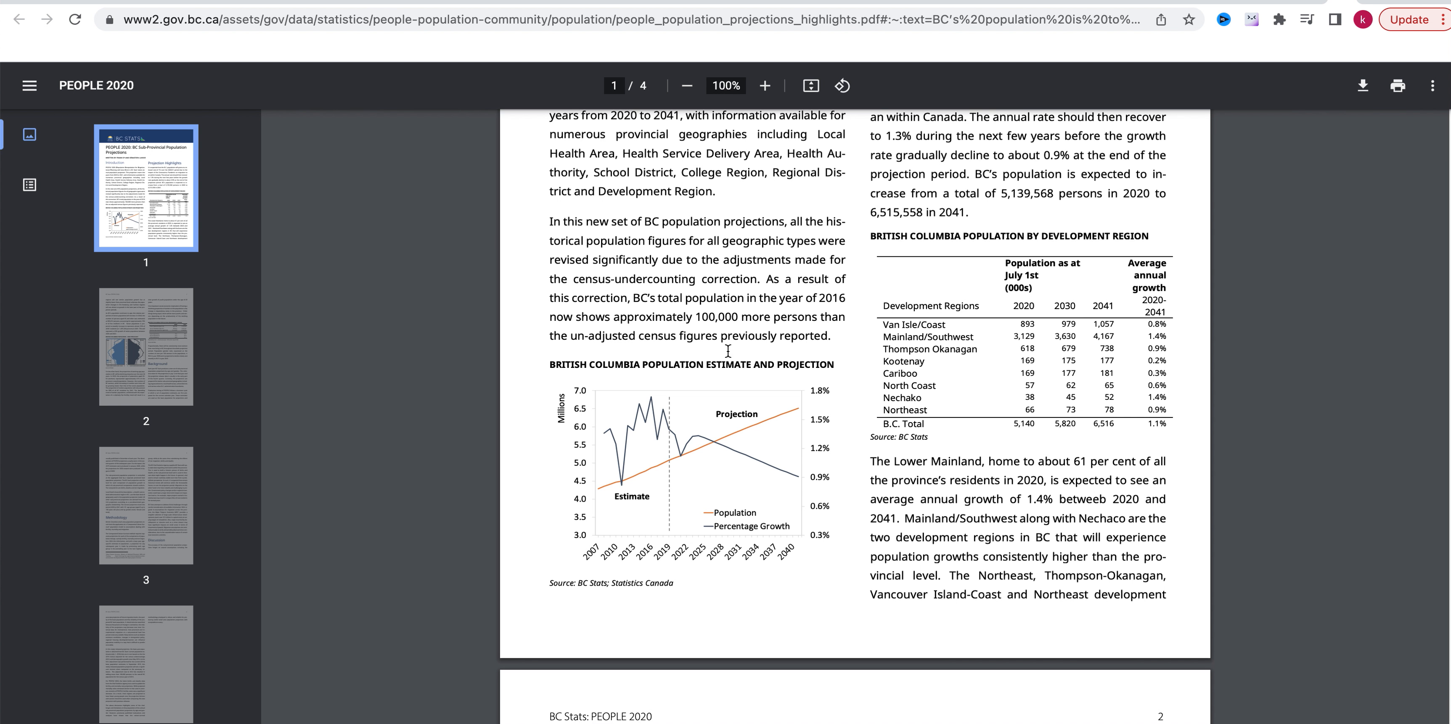
pyautogui.scroll(6, 886, 339)
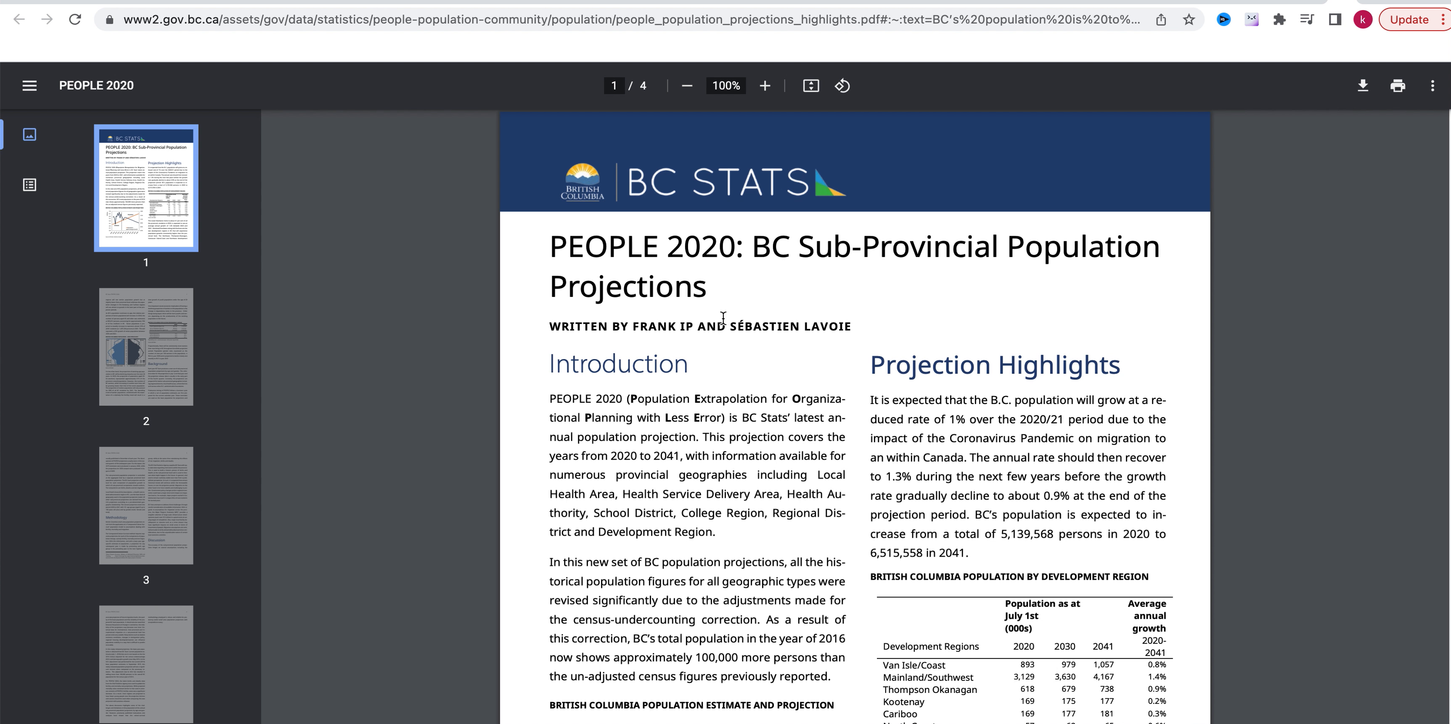
pyautogui.scroll(-6, 929, 368)
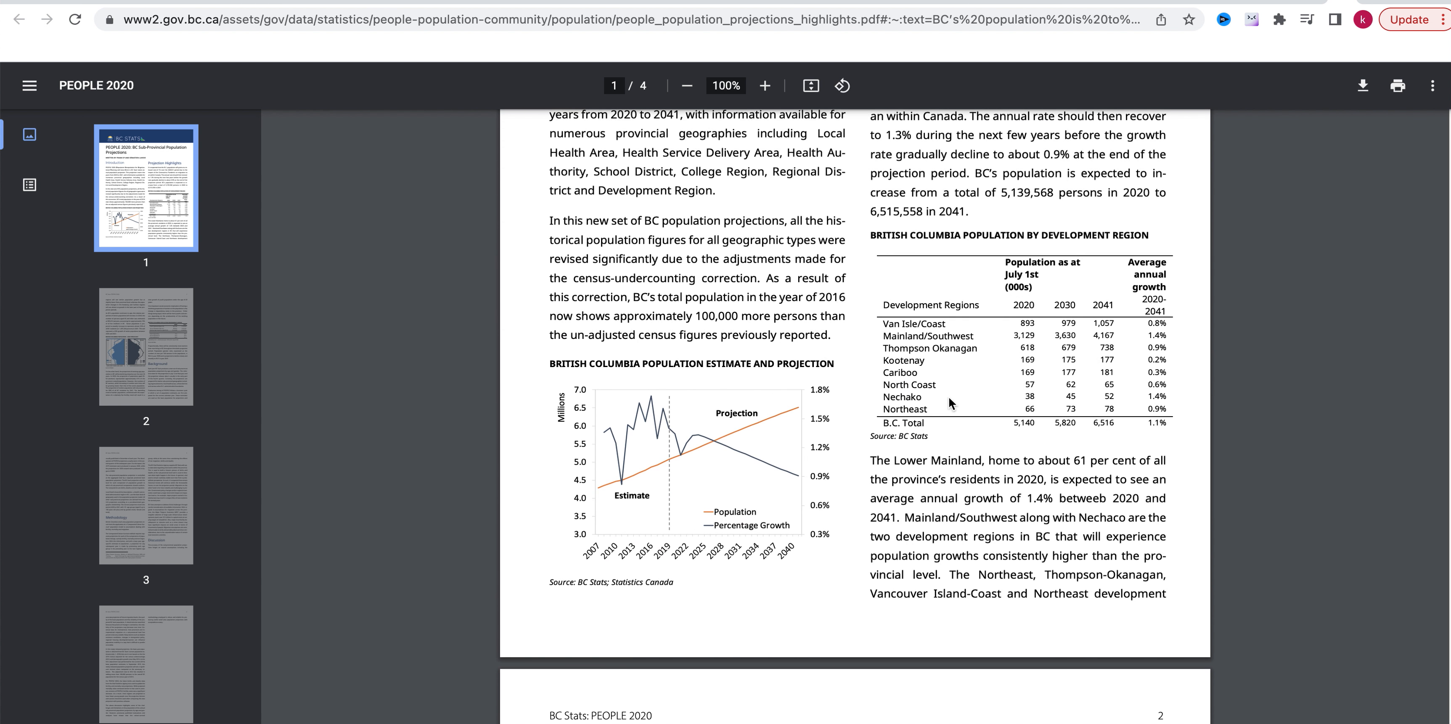
pyautogui.scroll(-1, 962, 400)
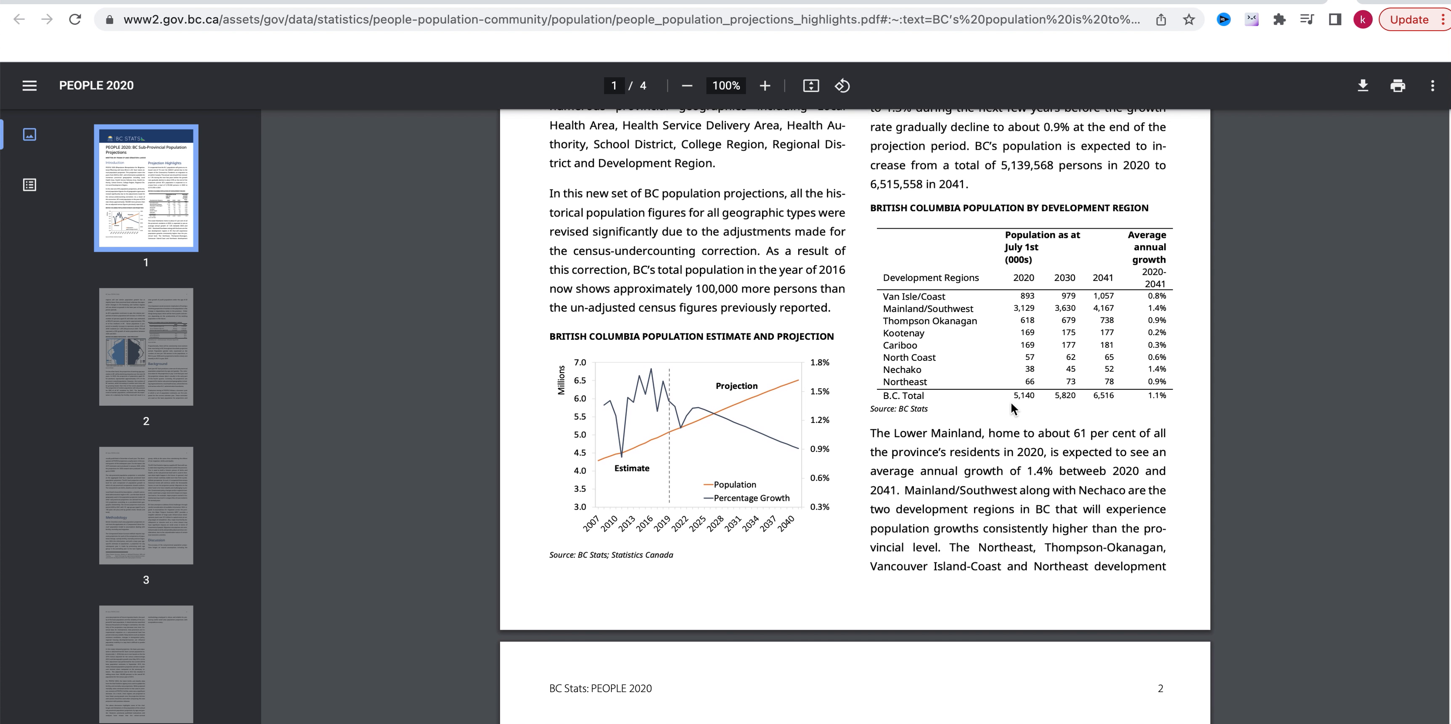
pyautogui.scroll(1, 952, 409)
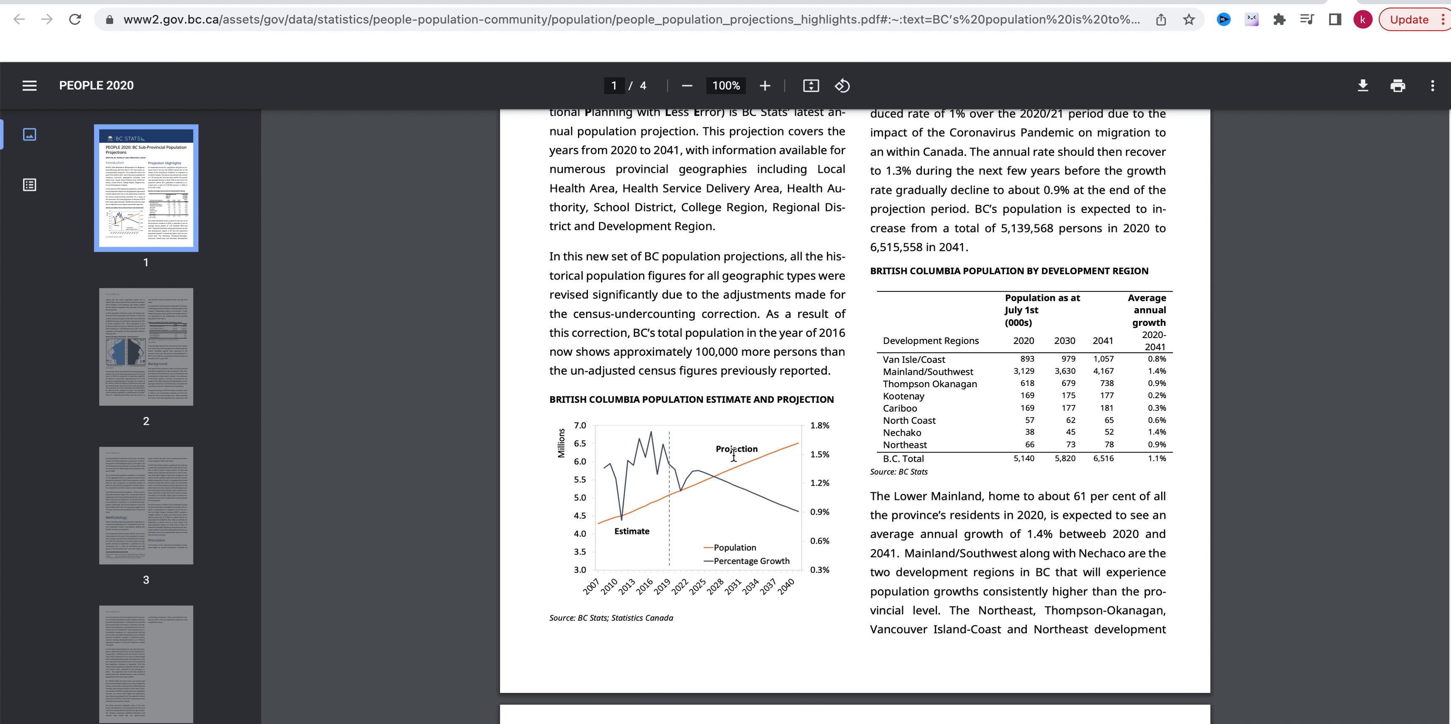
pyautogui.scroll(-1, 904, 437)
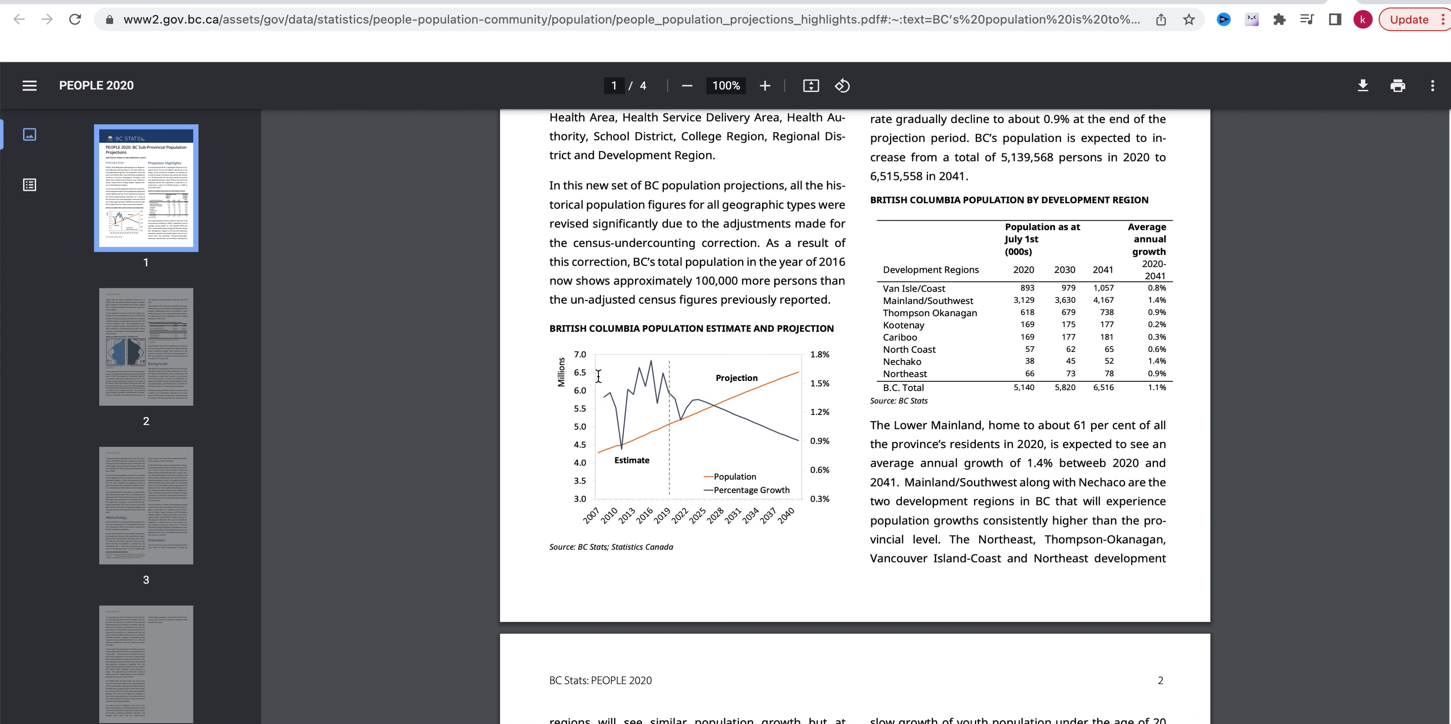
# Read through pages 2 to 4 of the report, covering the 2020 versus 2041 population pyramid, dependency ratios, Background, Methodology and Discussion.
pyautogui.scroll(-10, 723, 444)
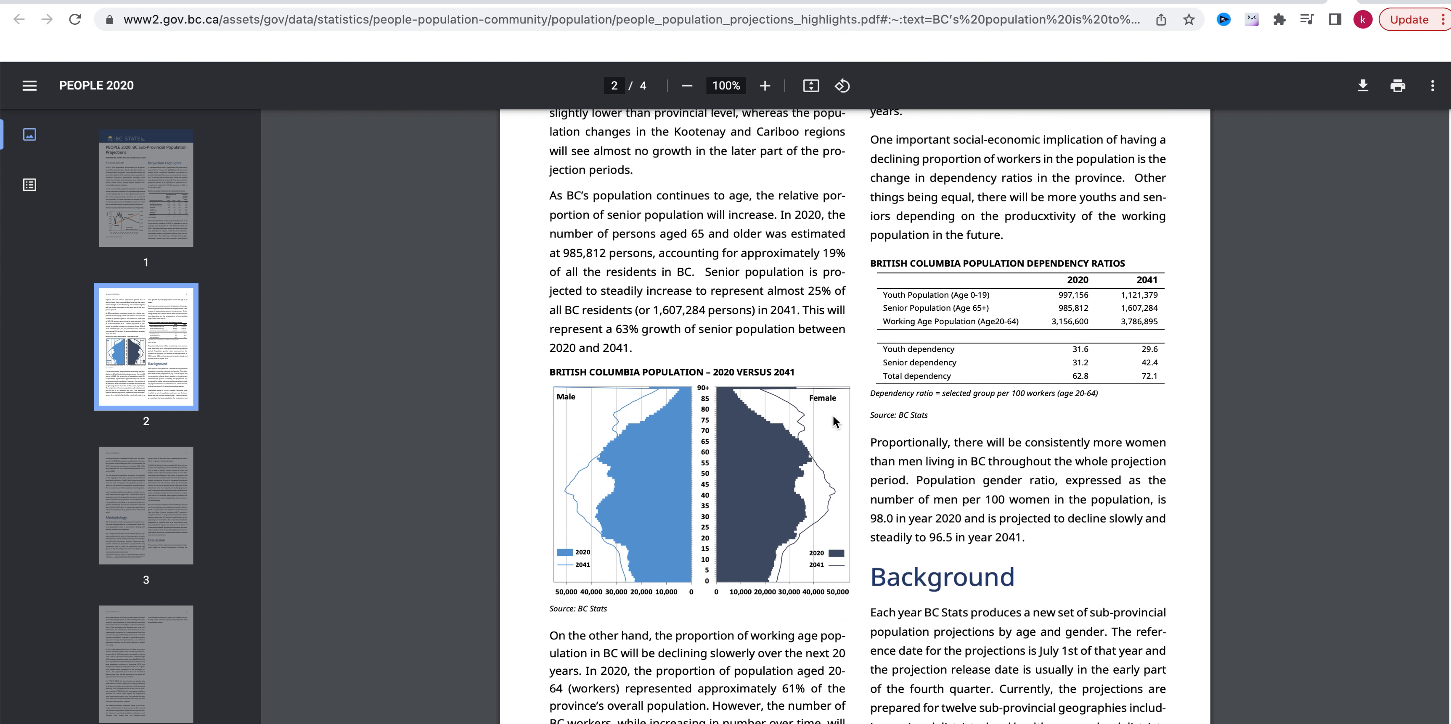
pyautogui.scroll(-1, 755, 428)
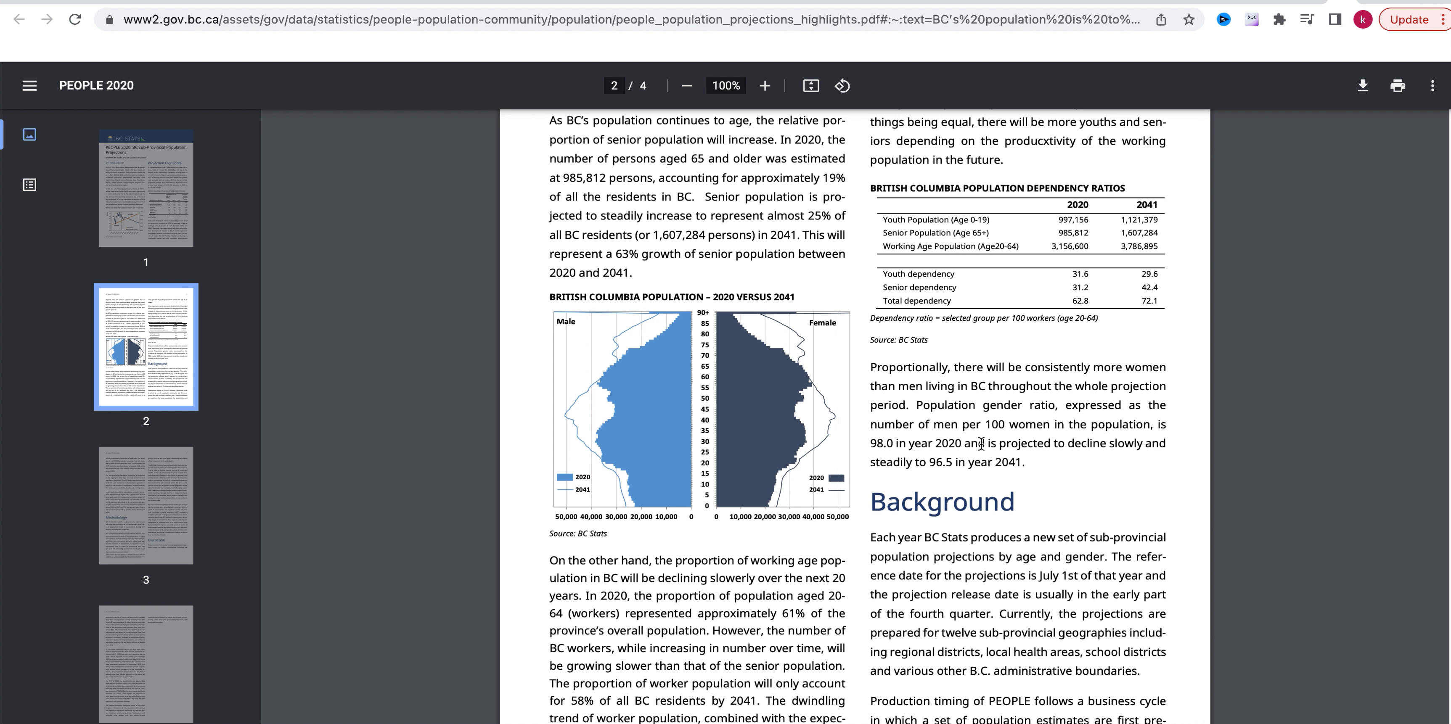
pyautogui.scroll(-3, 1021, 417)
pyautogui.scroll(-10, 1021, 416)
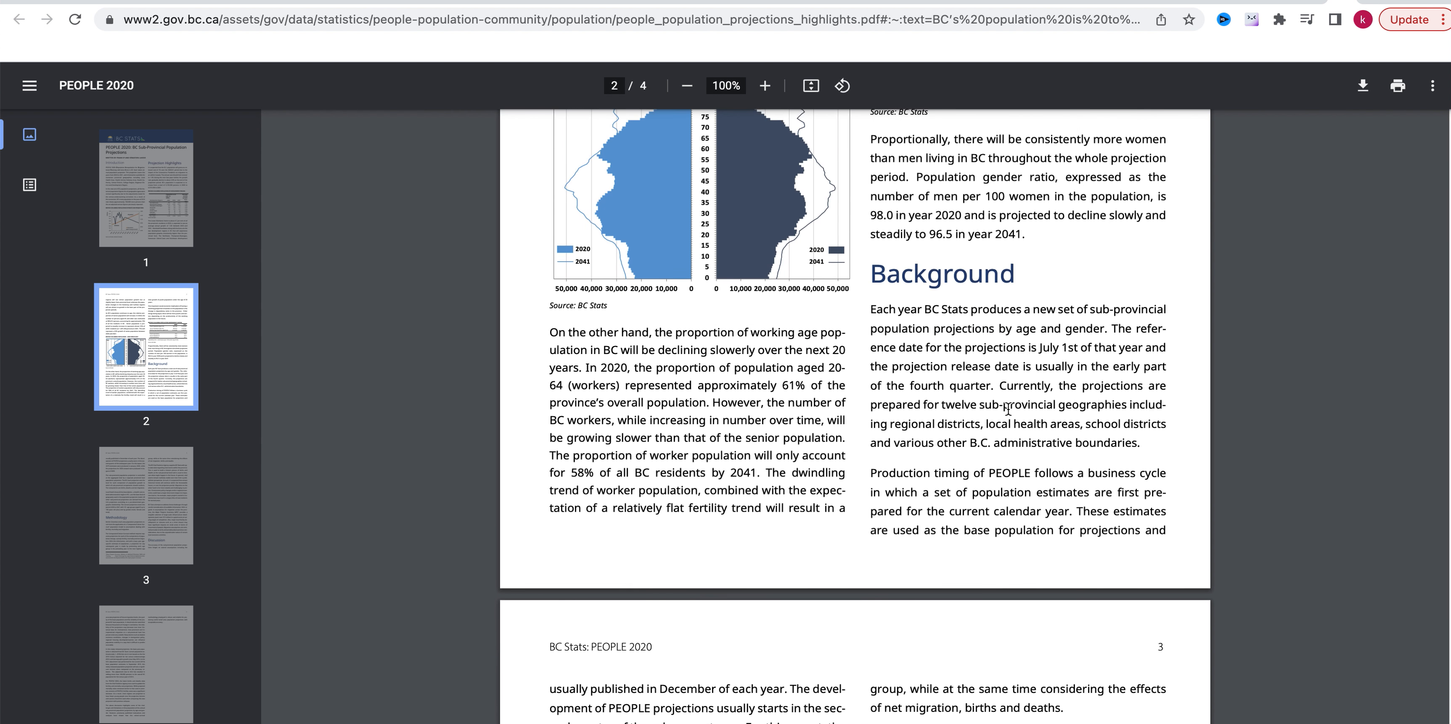
pyautogui.scroll(-5, 731, 441)
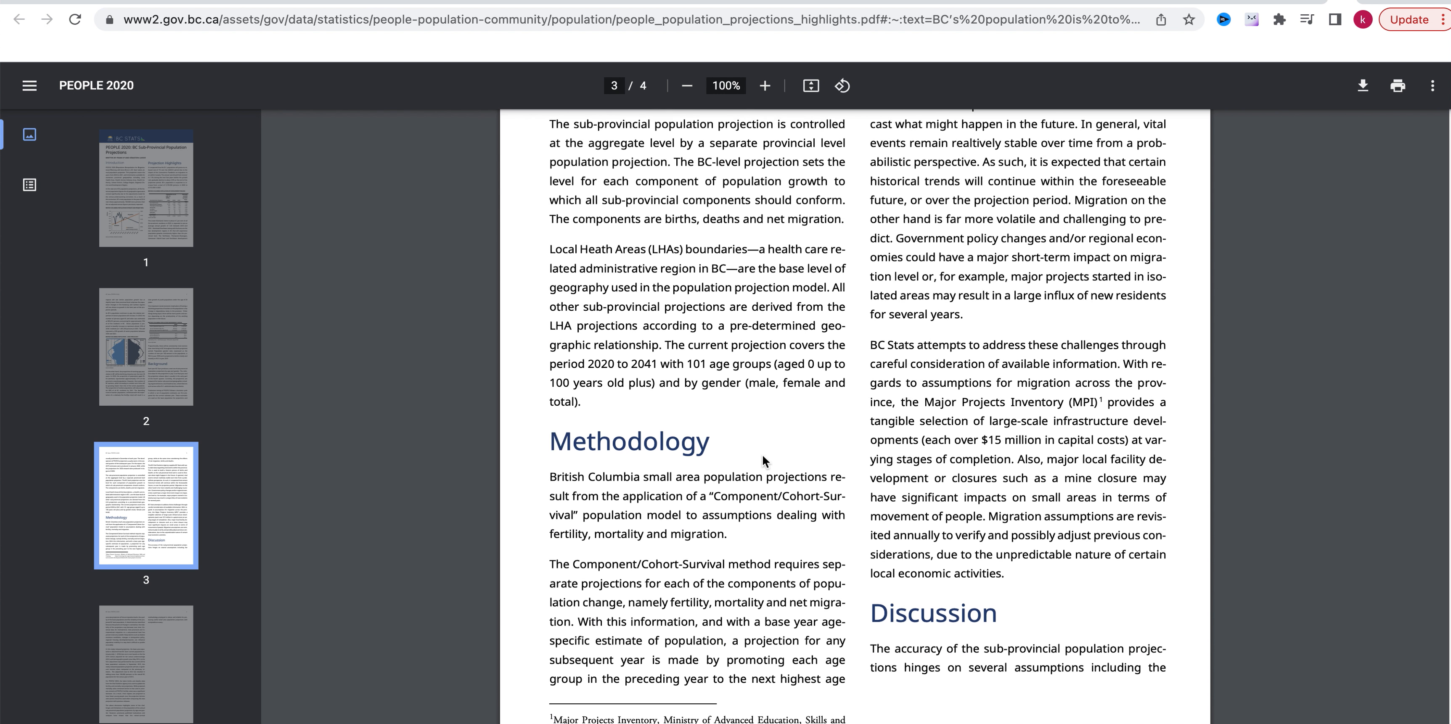
pyautogui.scroll(-5, 961, 415)
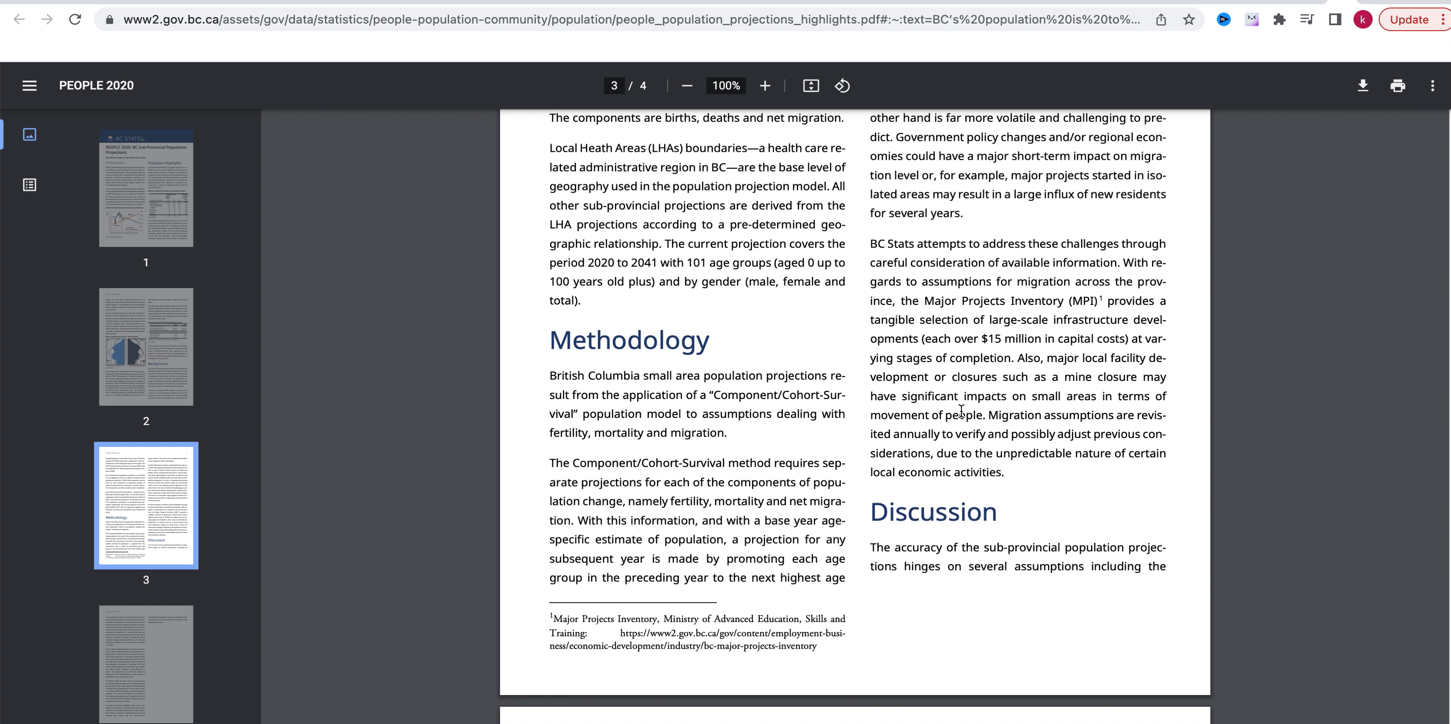
pyautogui.scroll(-8, 961, 415)
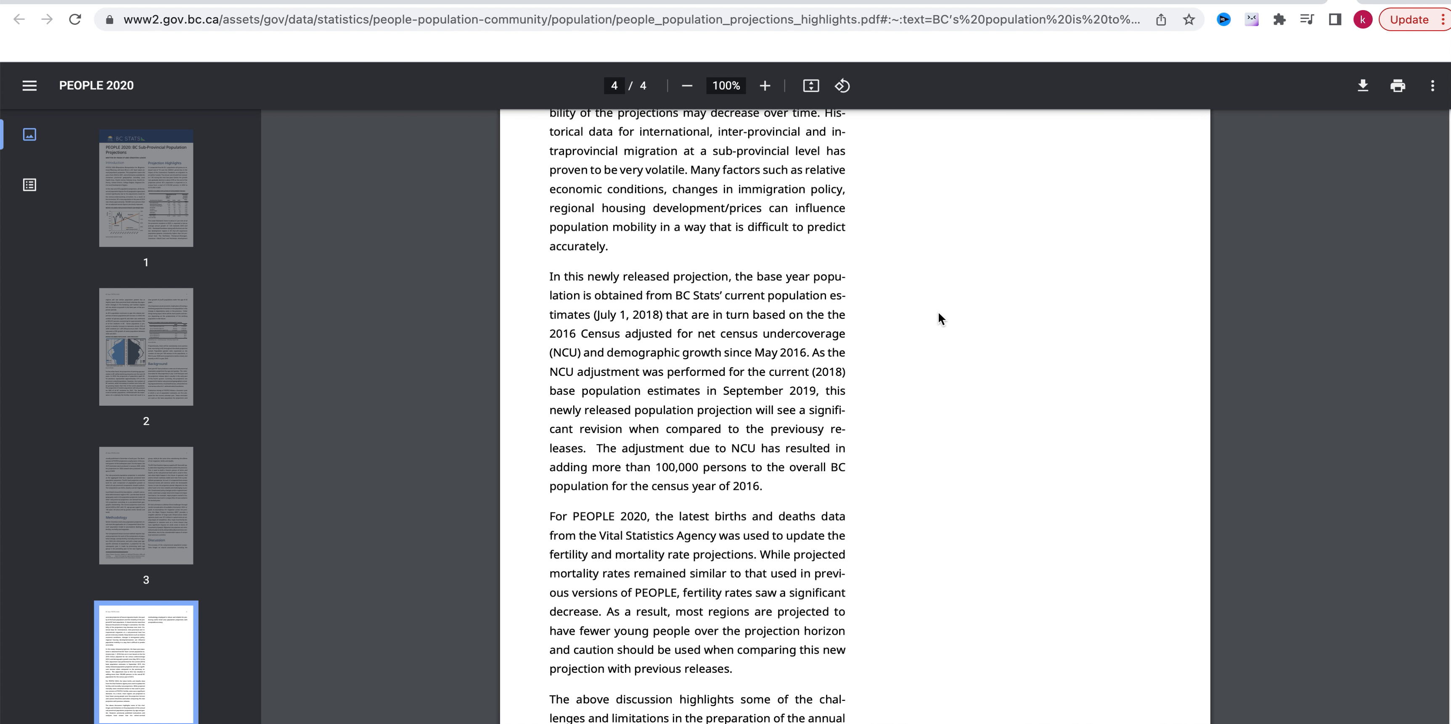
pyautogui.scroll(5, 978, 282)
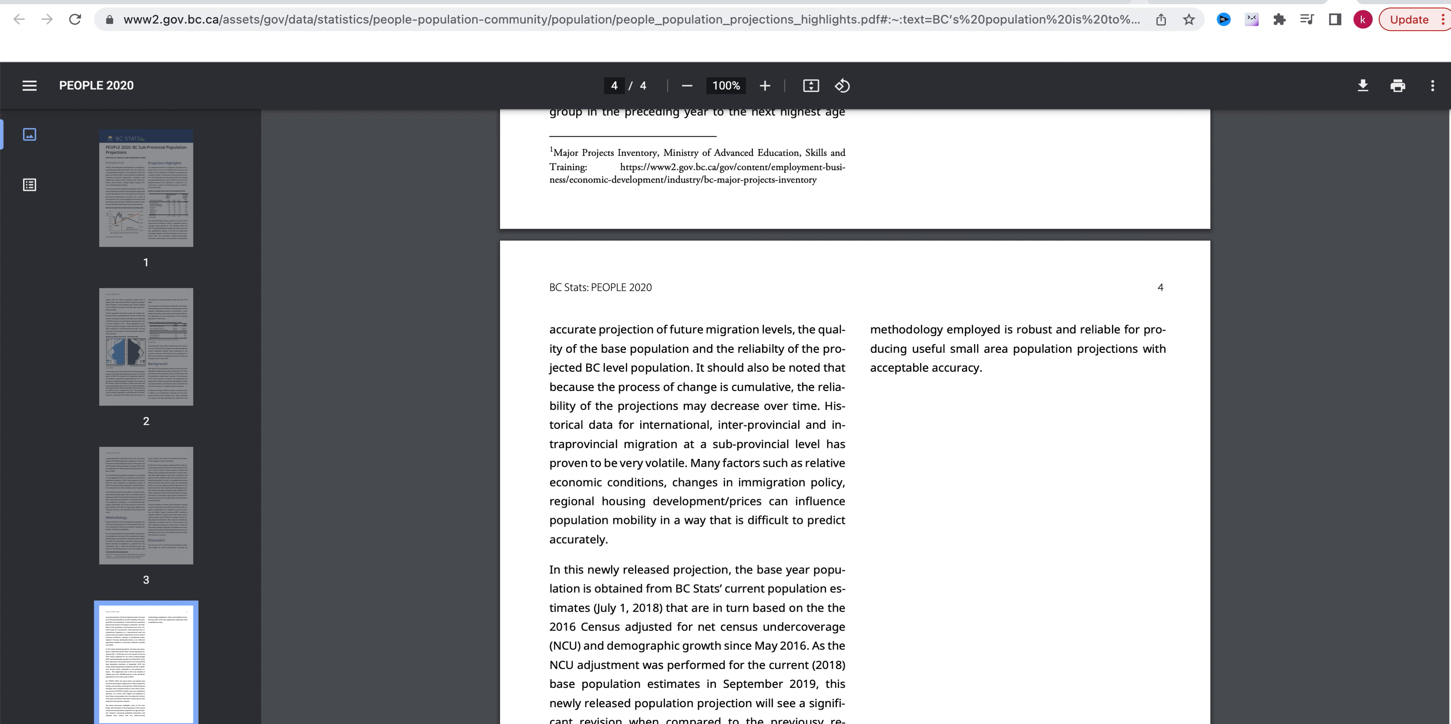
# Switch to the BC Stats Population Estimates & Projections page and set the age group type to 5-year Age Groups.
pyautogui.click(1143, 2)
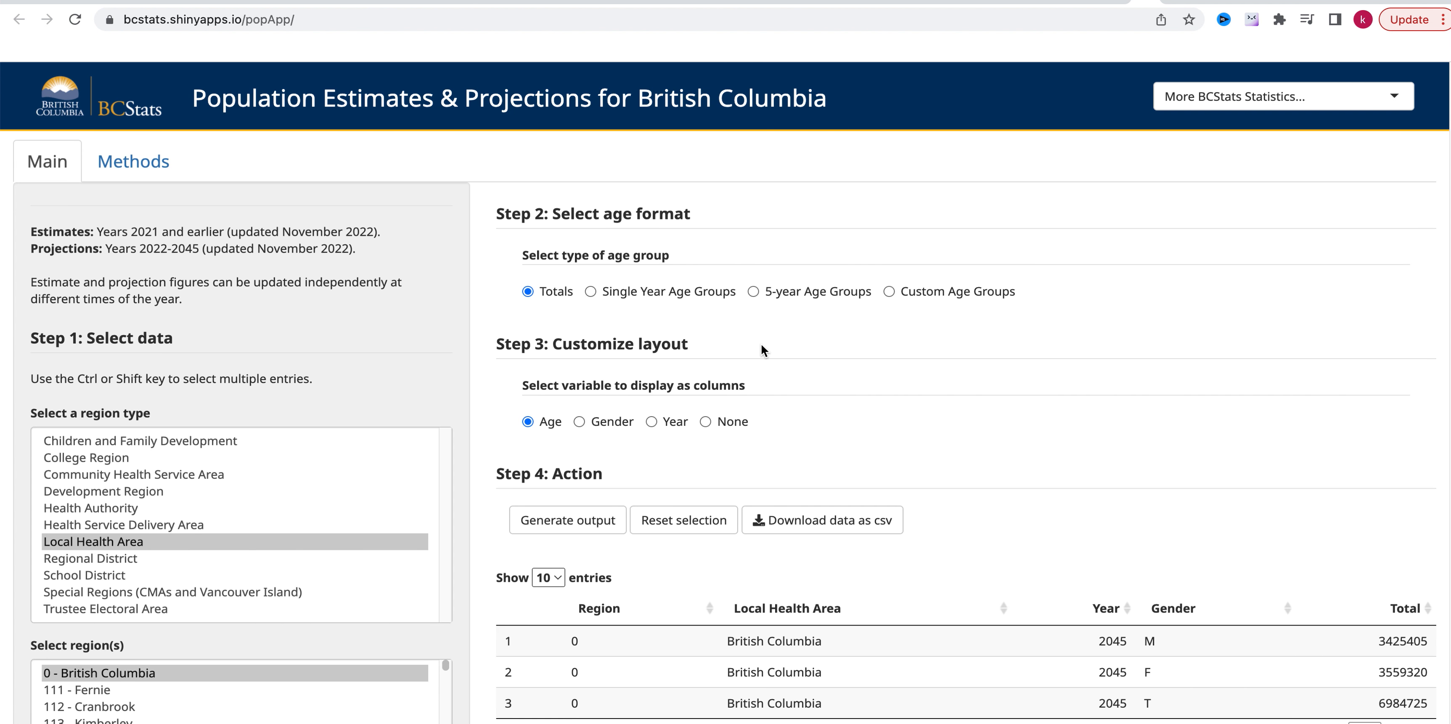
pyautogui.scroll(-2, 765, 341)
pyautogui.scroll(-6, 689, 365)
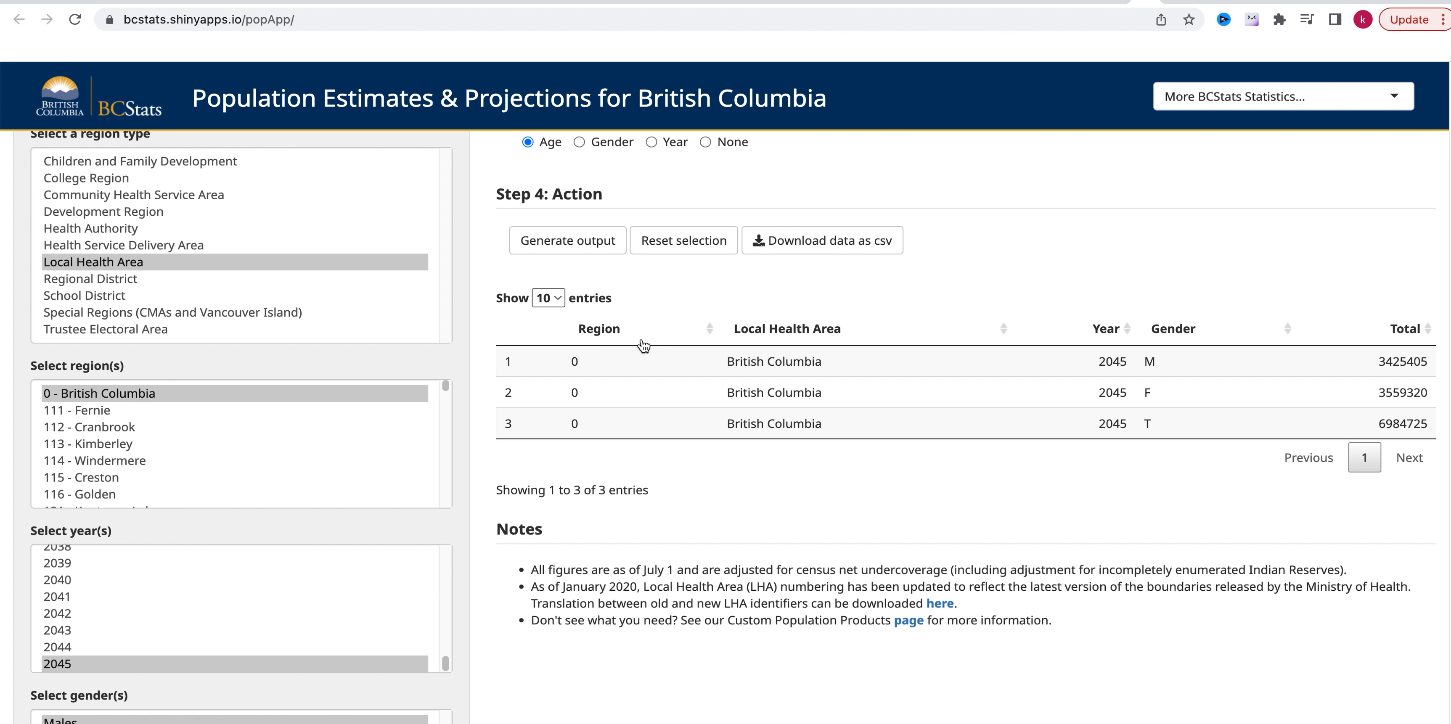
pyautogui.scroll(9, 602, 341)
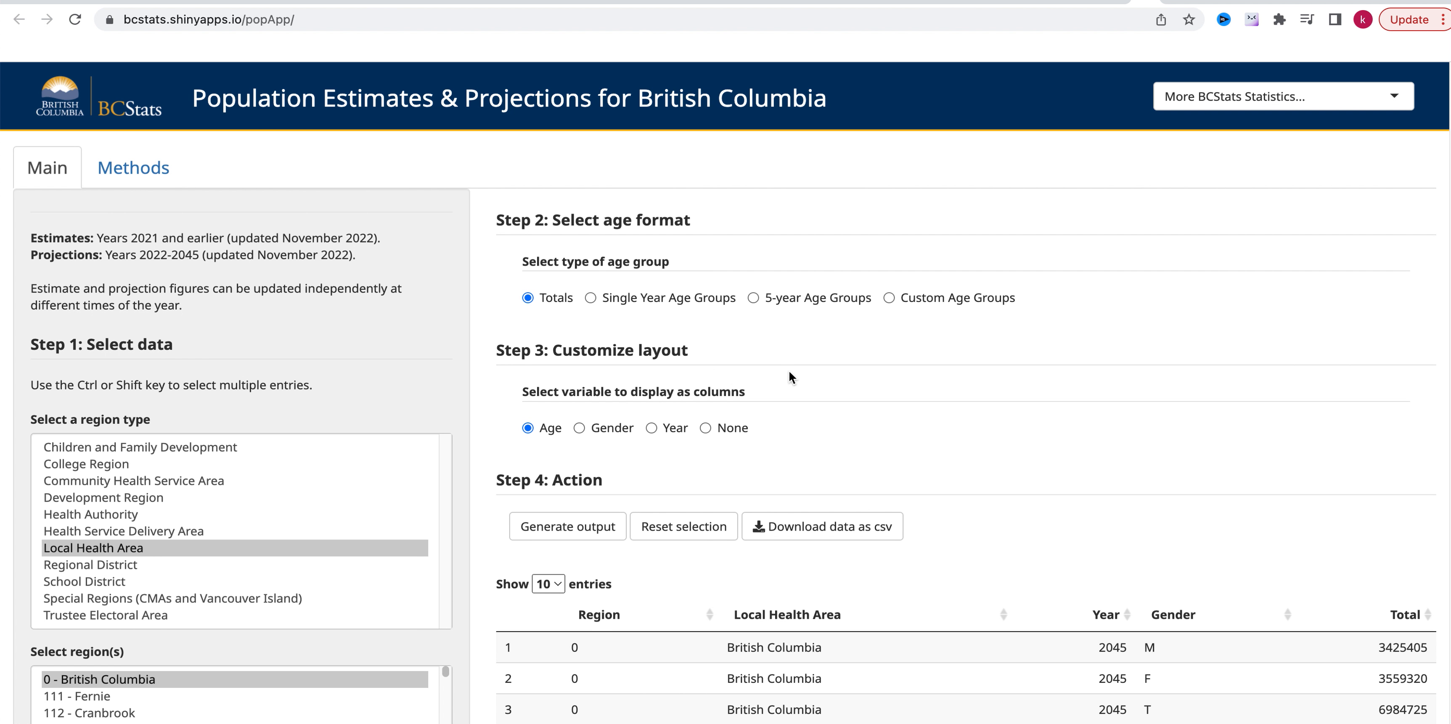
pyautogui.scroll(-3, 313, 439)
pyautogui.scroll(1, 846, 413)
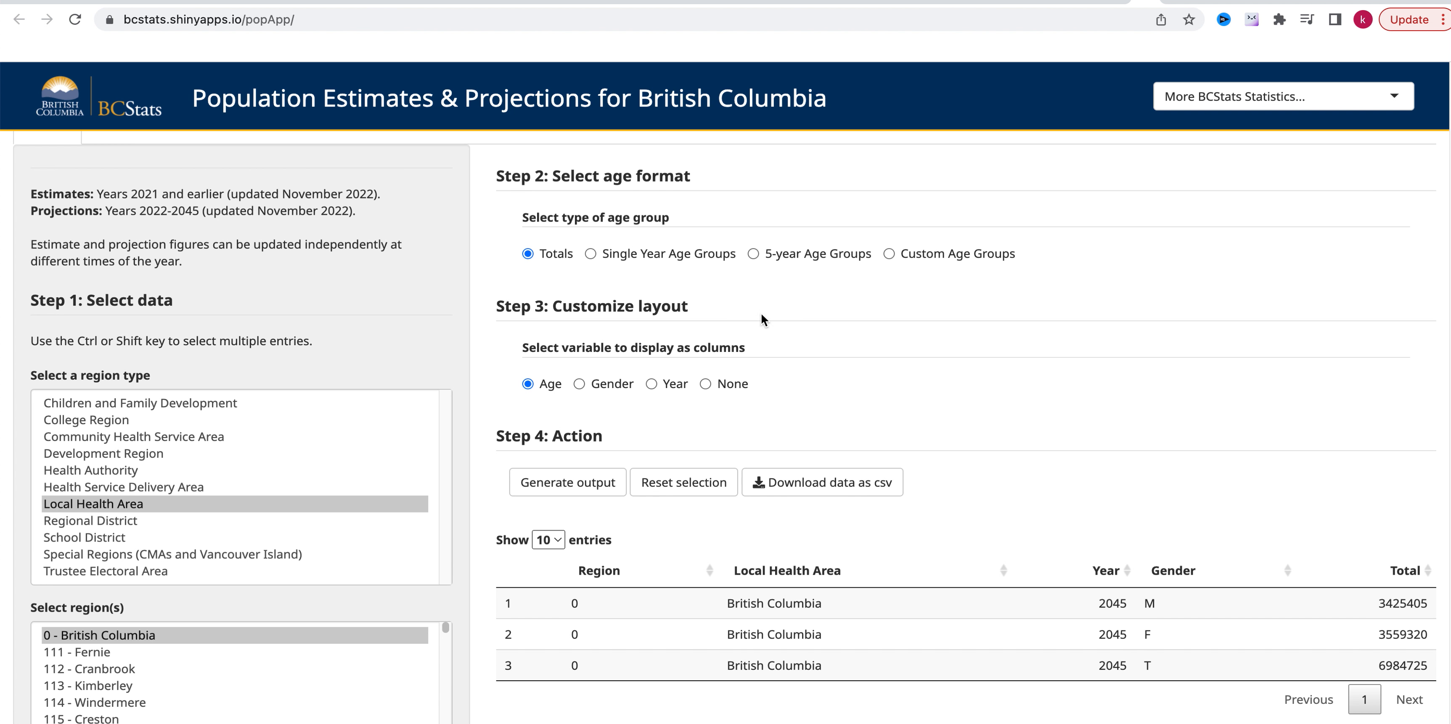
pyautogui.click(752, 253)
# Check the region, year and gender selections, the column layout, the output table and the notes on the projections page.
pyautogui.scroll(-6, 286, 479)
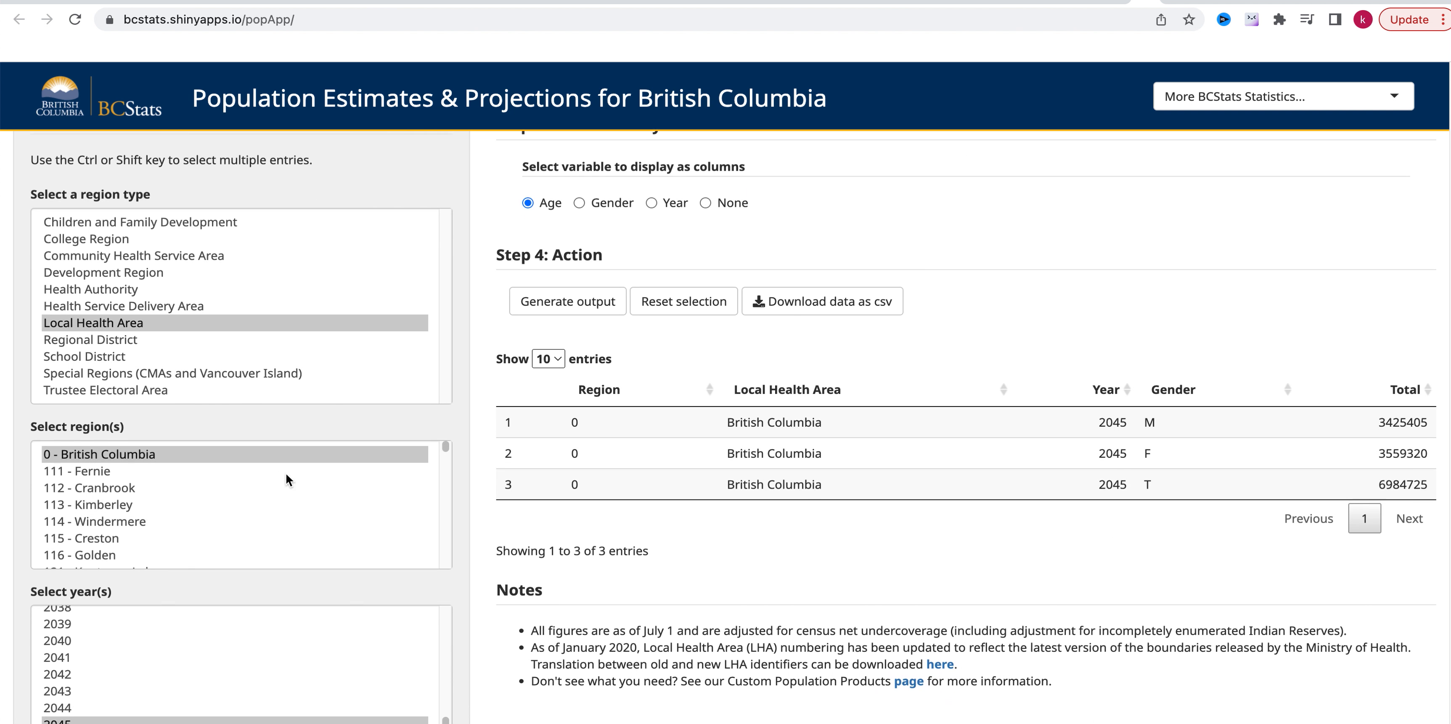
pyautogui.scroll(7, 134, 373)
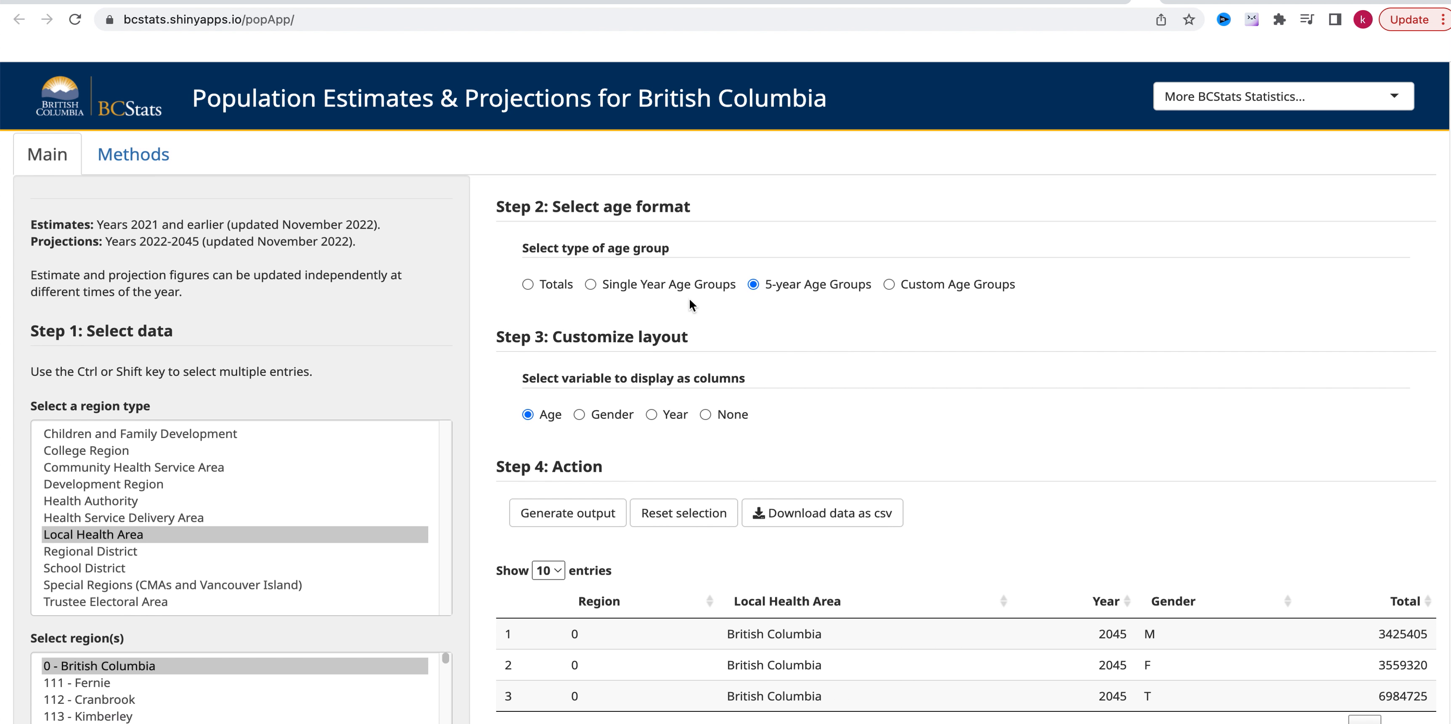
pyautogui.scroll(-6, 704, 225)
pyautogui.scroll(-9, 986, 451)
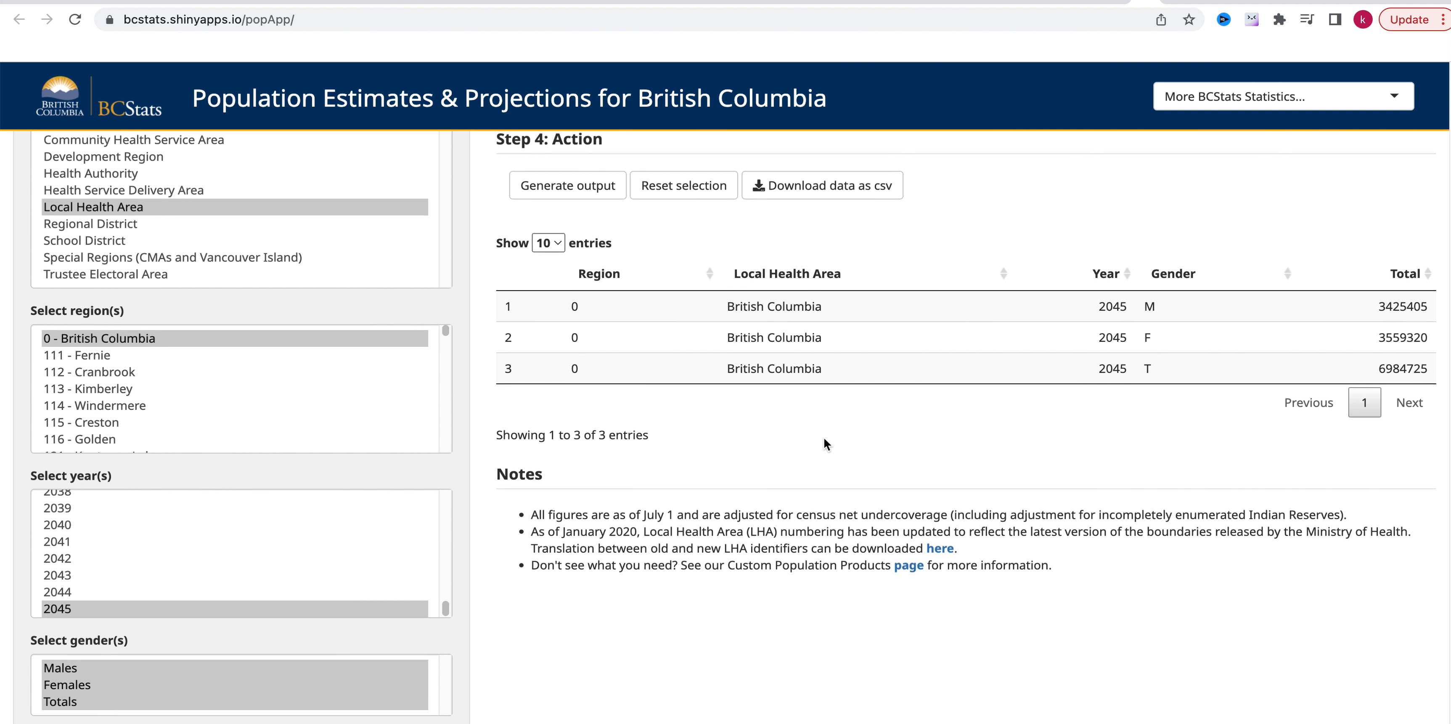
pyautogui.scroll(15, 823, 436)
pyautogui.scroll(-3, 843, 336)
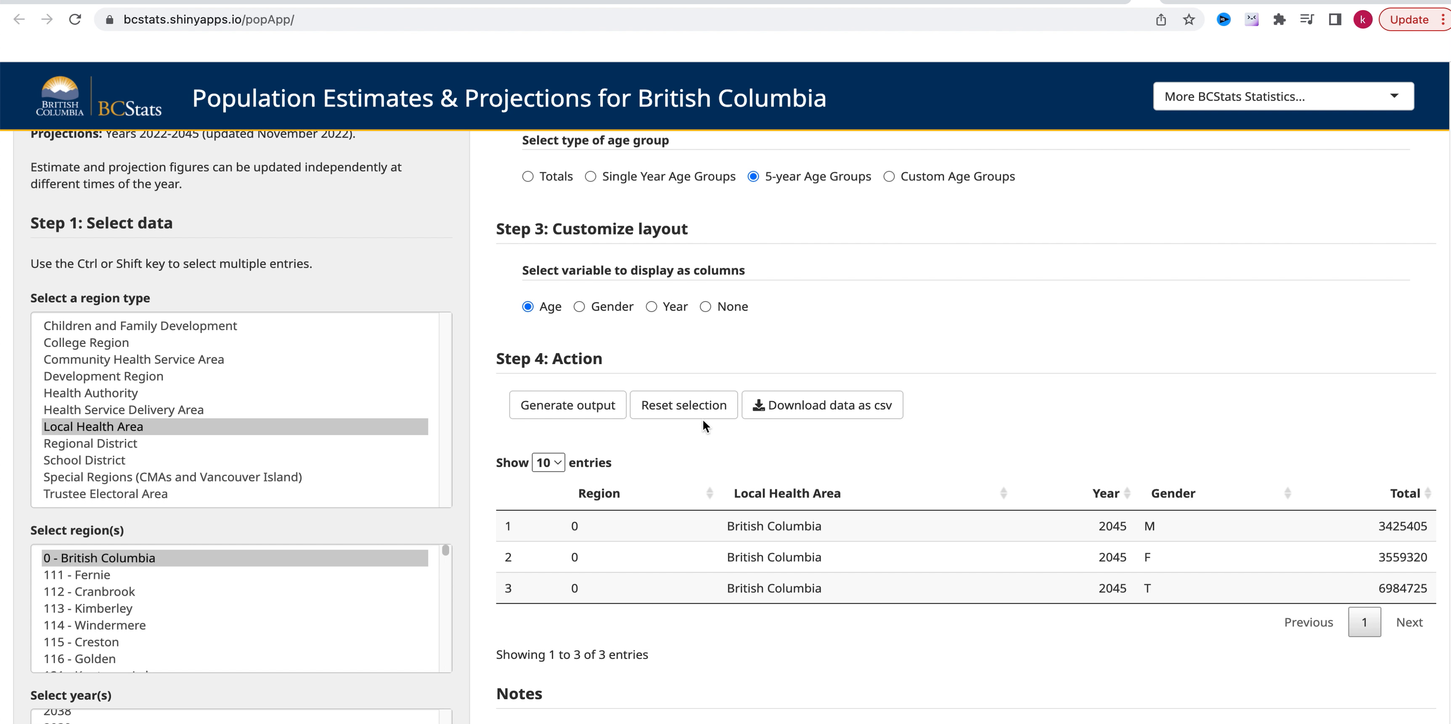
pyautogui.scroll(-6, 914, 380)
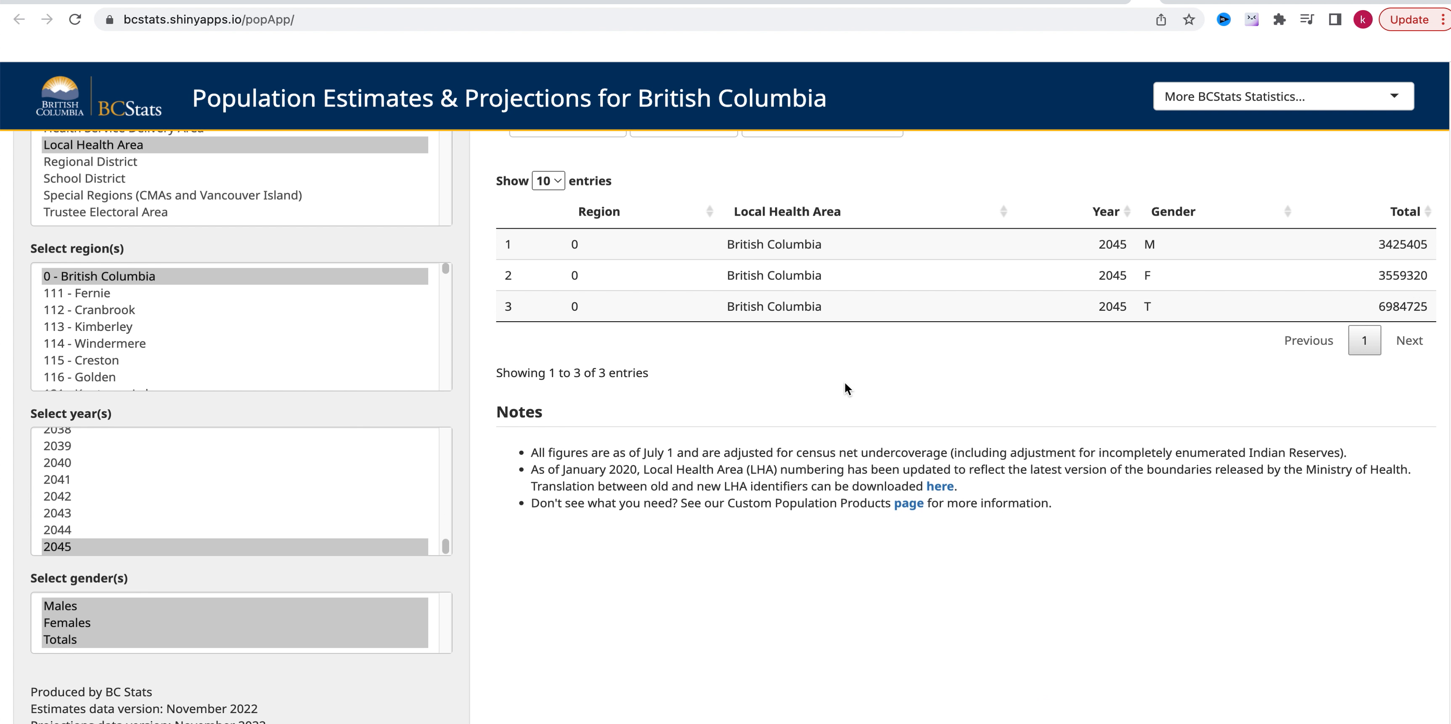
pyautogui.scroll(8, 844, 382)
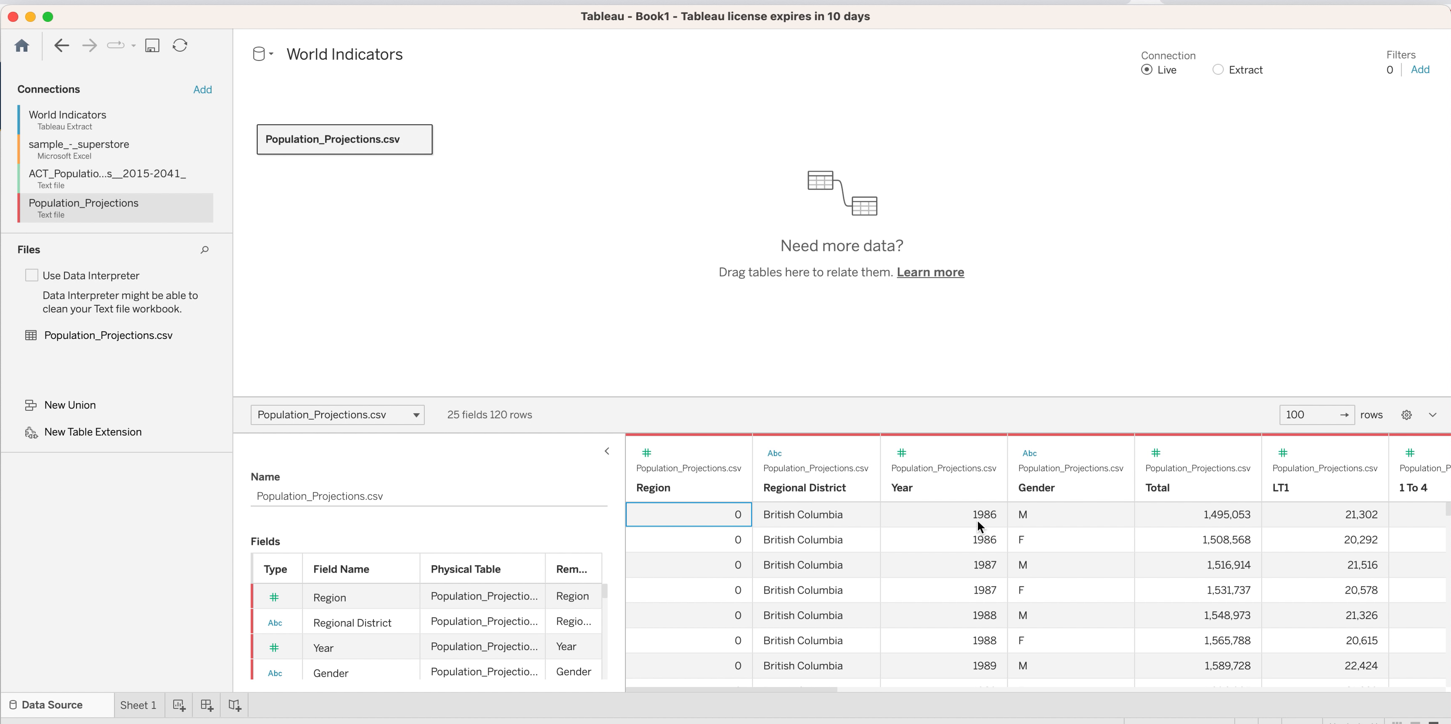
# Switch to Tableau and examine the Year, Gender and Total values down the rows of the Population_Projections.csv preview.
pyautogui.scroll(-20, 986, 529)
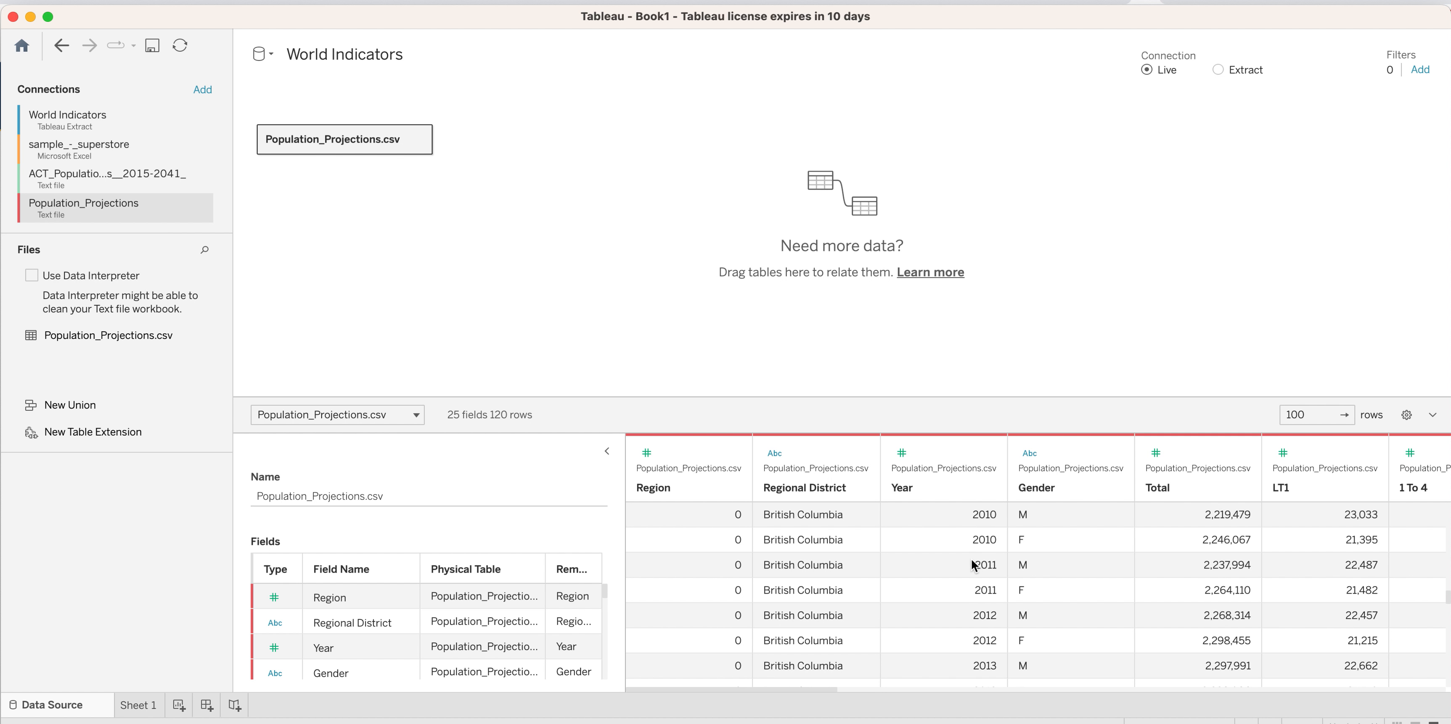
pyautogui.scroll(-10, 978, 586)
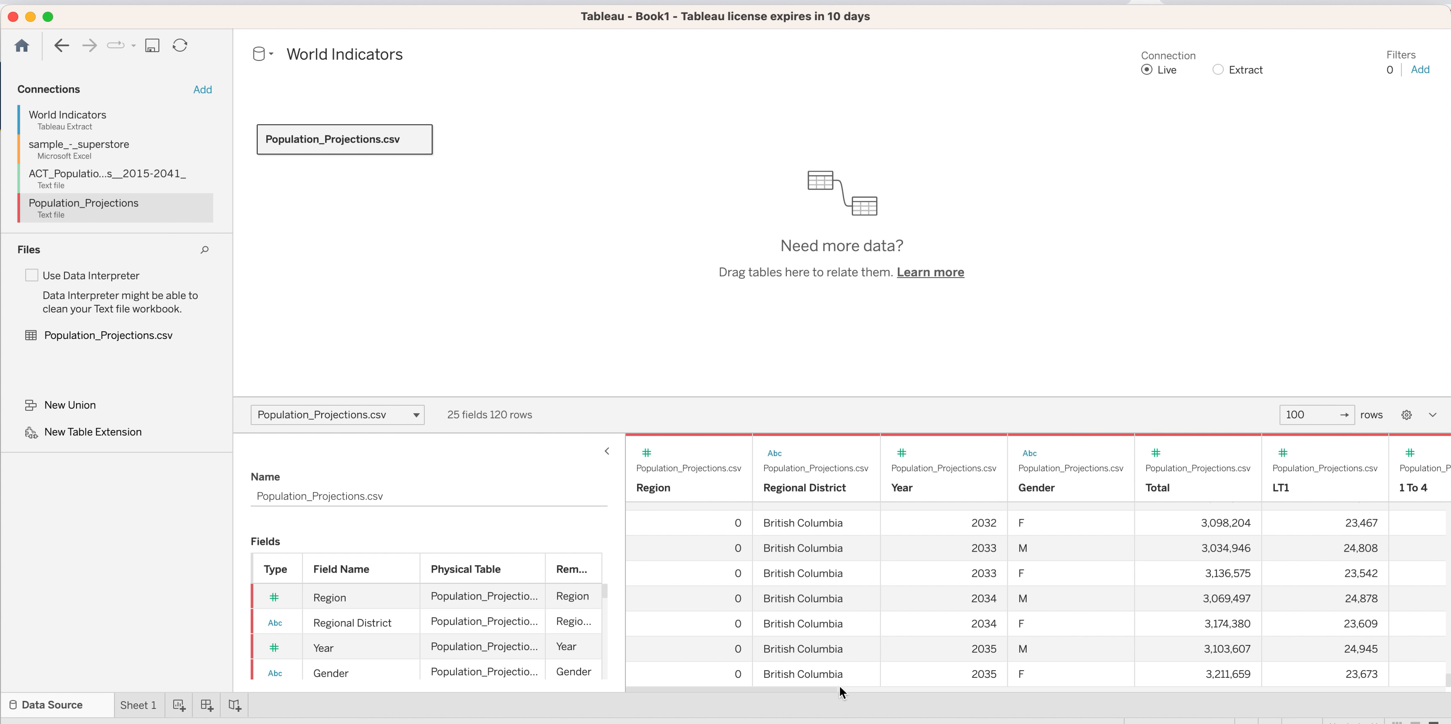
pyautogui.scroll(2, 1002, 636)
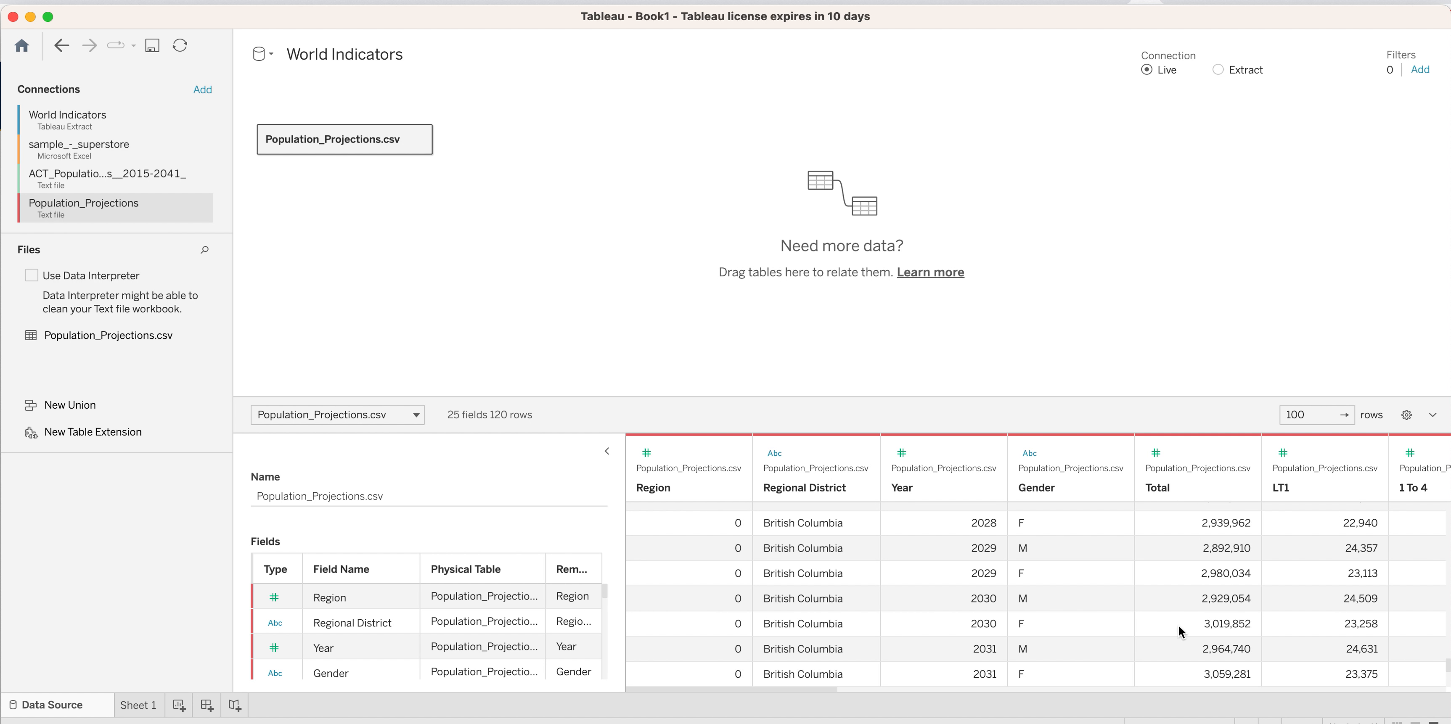
pyautogui.scroll(1, 1180, 631)
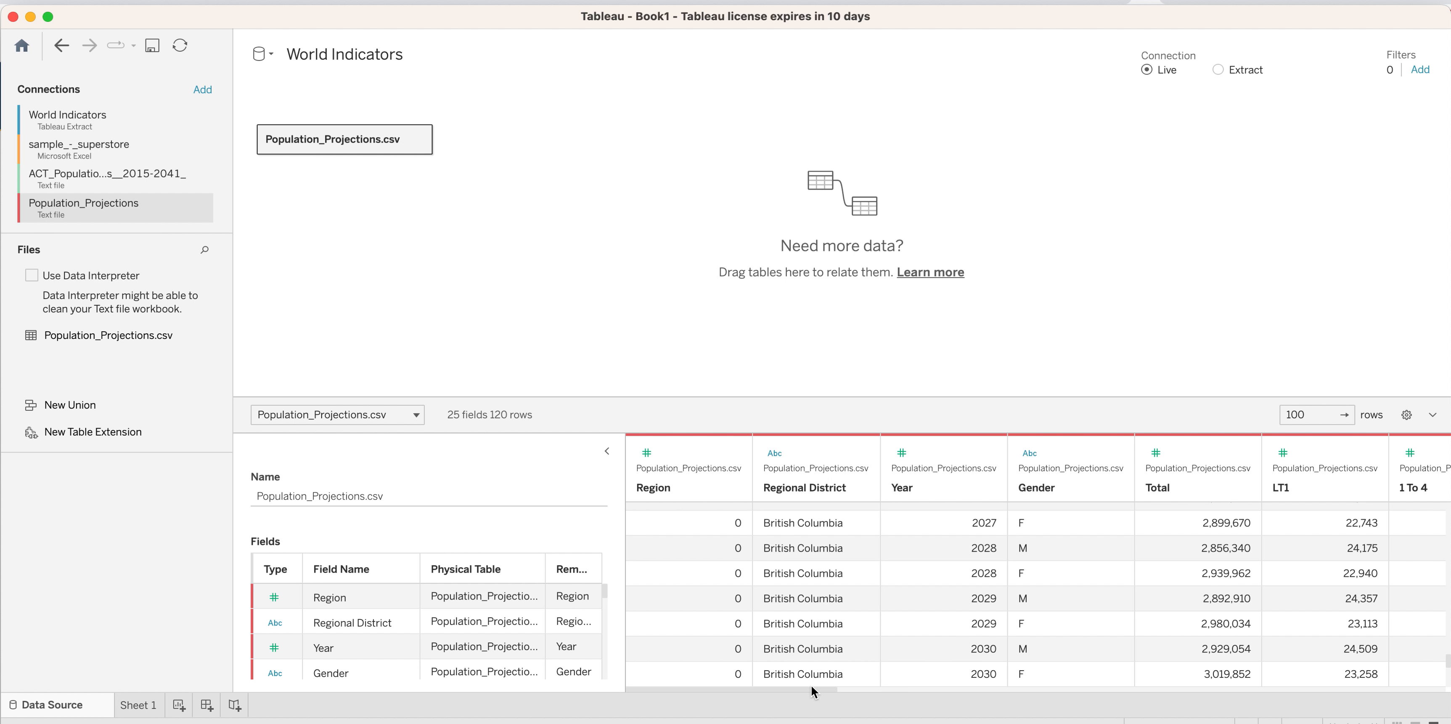
# Examine the age-group columns from LT1 to 90+ in the Population_Projections.csv data preview.
pyautogui.moveTo(811, 686); pyautogui.dragTo(962, 697)
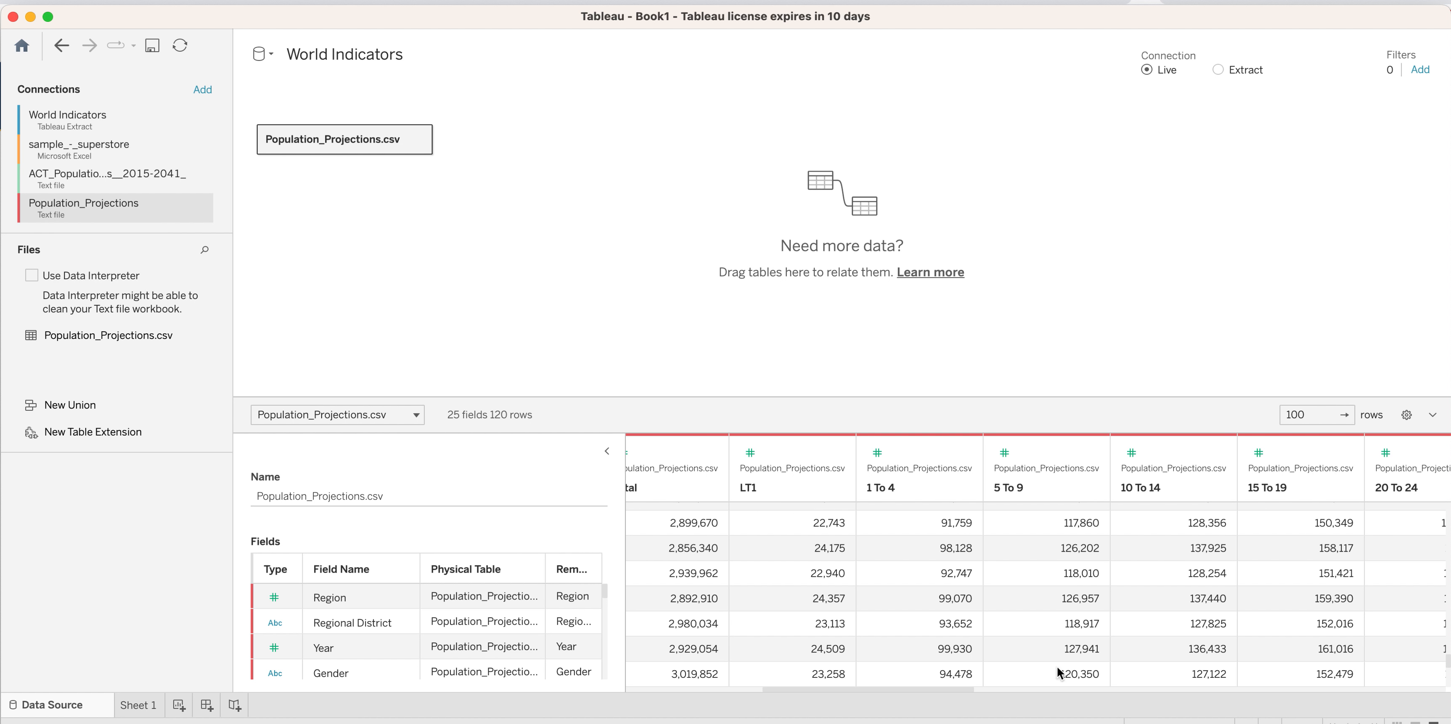
pyautogui.moveTo(968, 691); pyautogui.dragTo(1368, 670)
pyautogui.hscroll(10, 1368, 670)
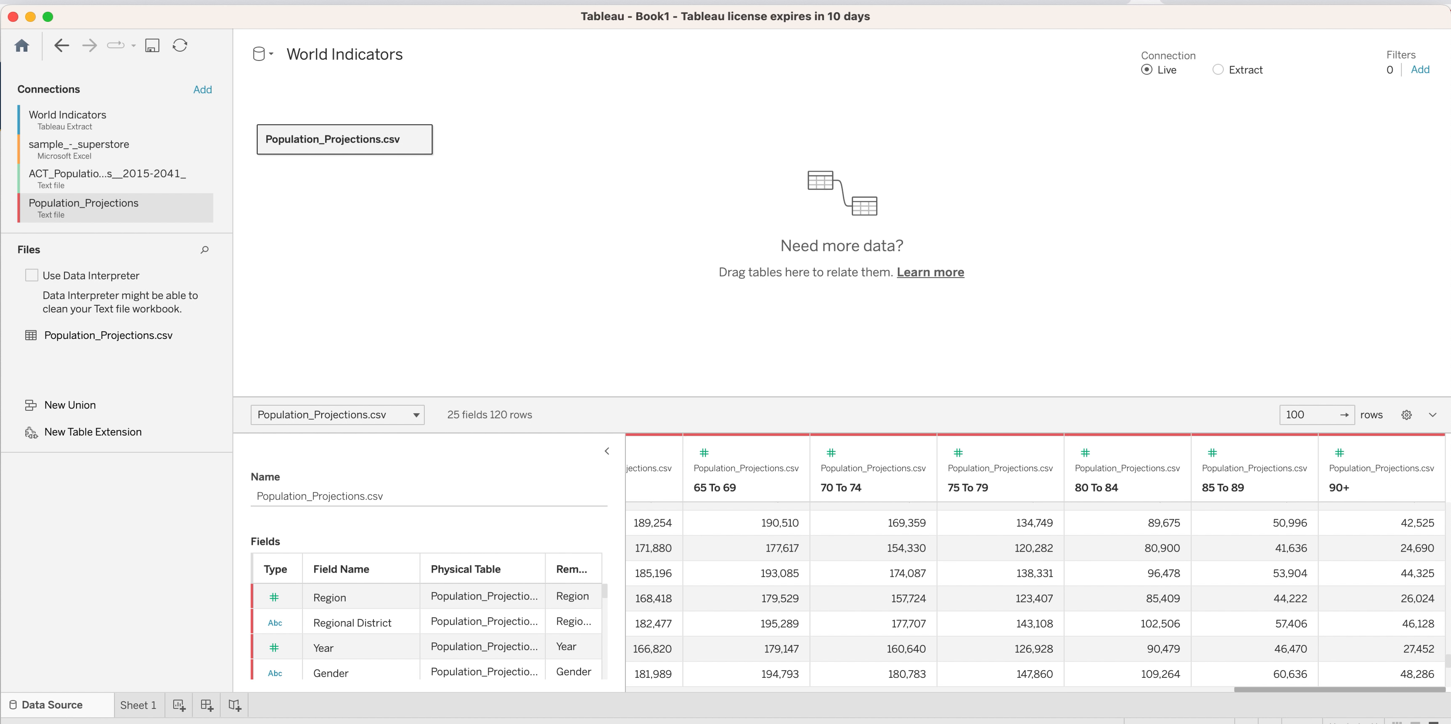
pyautogui.press('super+Tab')
pyautogui.hscroll(-10, 1273, 691)
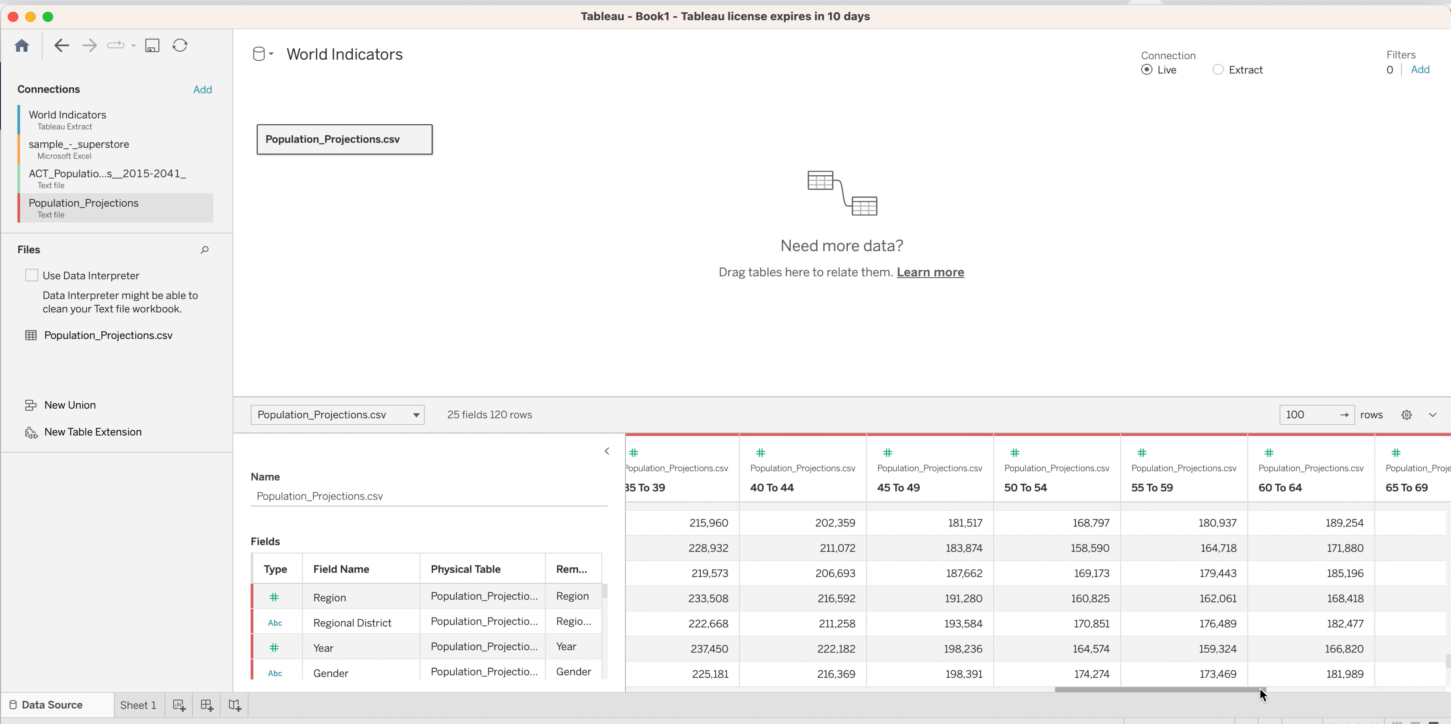
pyautogui.moveTo(1267, 690); pyautogui.dragTo(1447, 687)
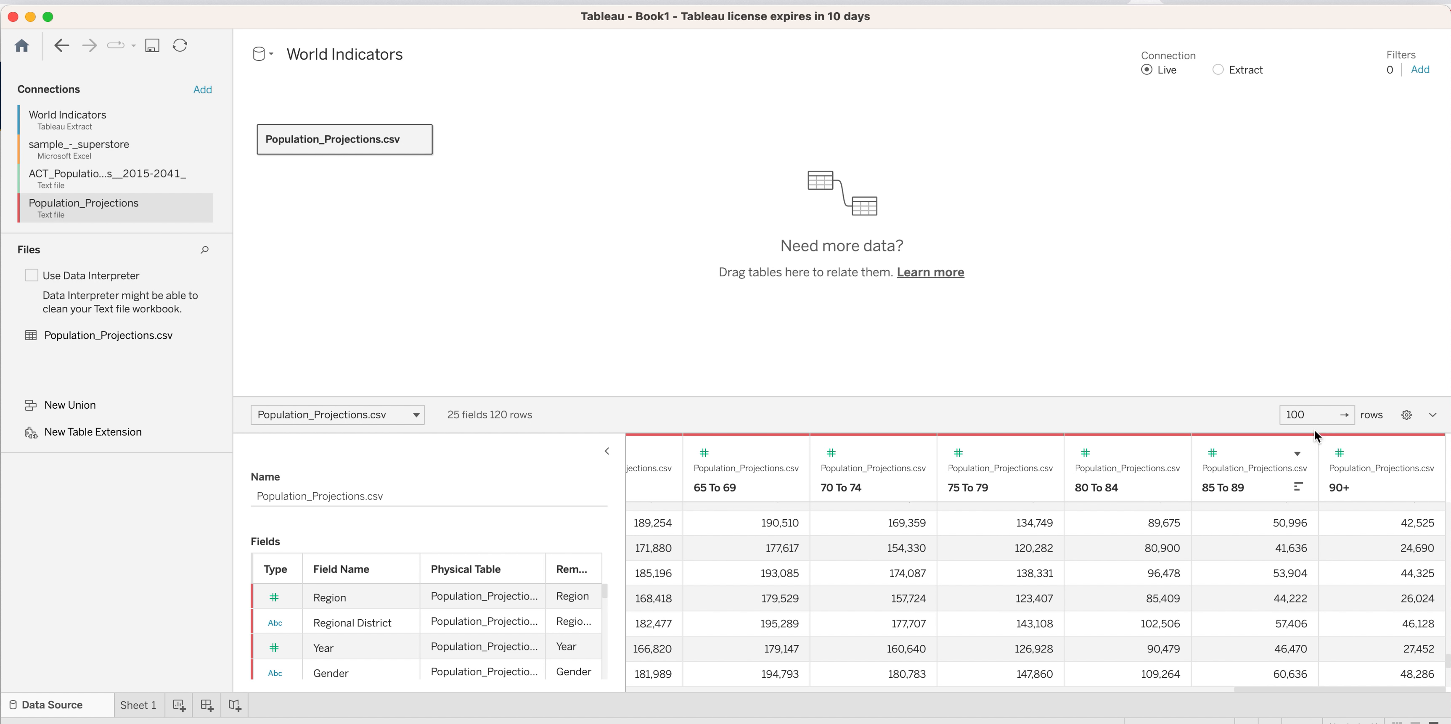
pyautogui.moveTo(1251, 690); pyautogui.dragTo(1031, 681)
pyautogui.hscroll(-15, 1031, 682)
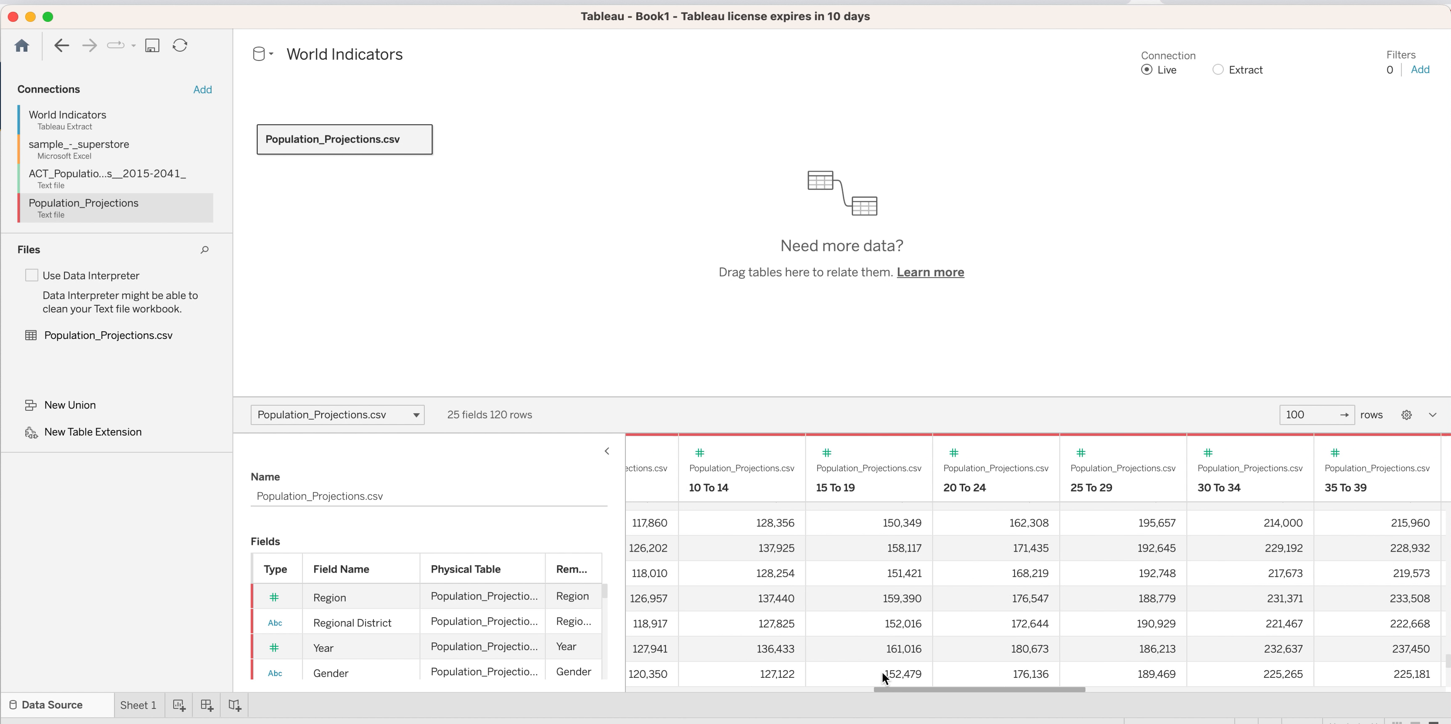
pyautogui.hscroll(-10, 855, 676)
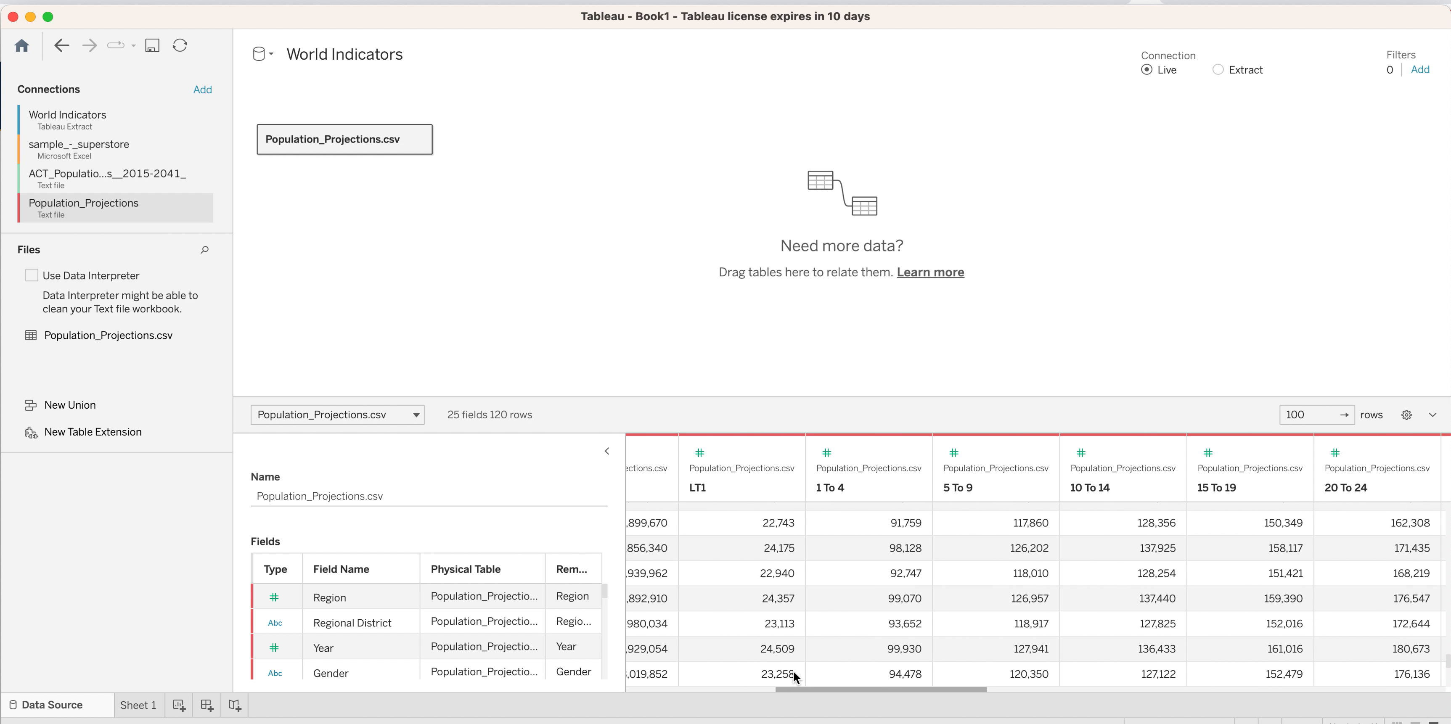
# Hide the Region column in the Population_Projections.csv data preview.
pyautogui.hscroll(-3, 781, 676)
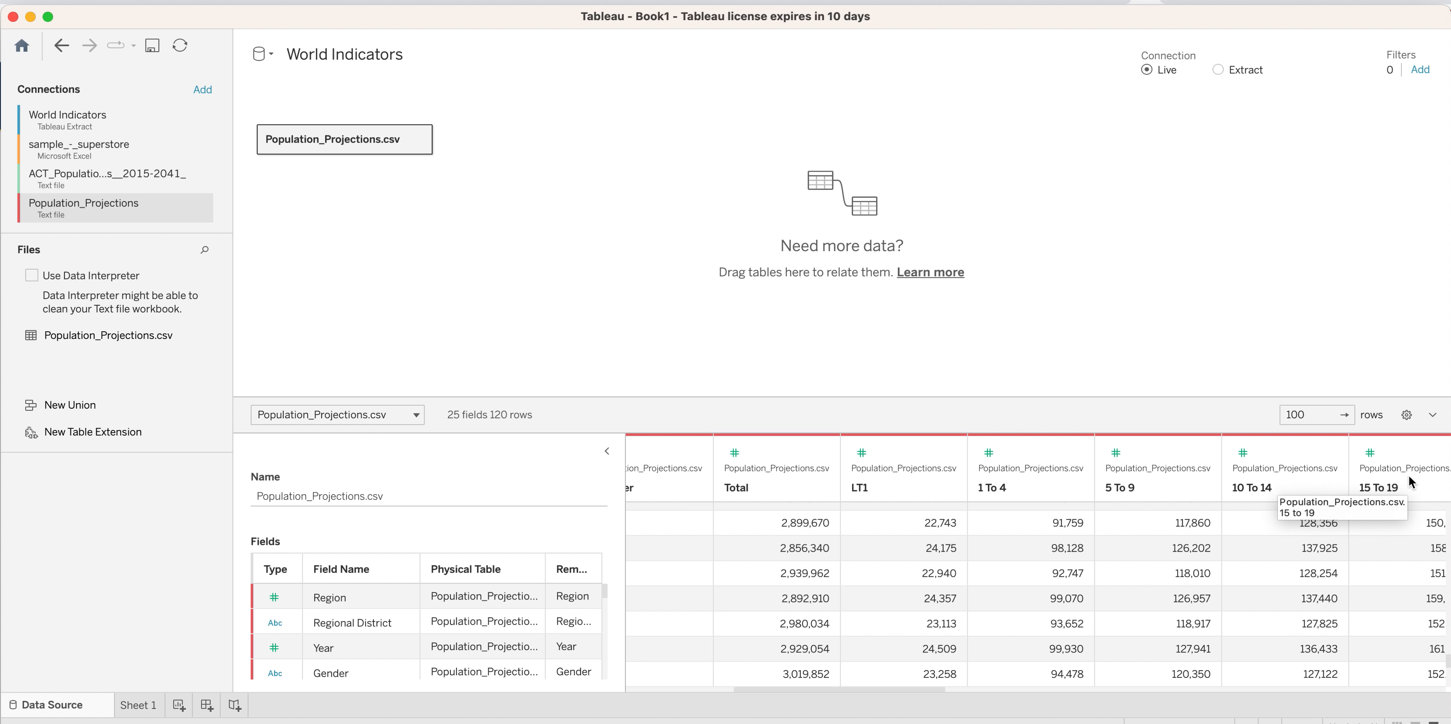
pyautogui.click(901, 682)
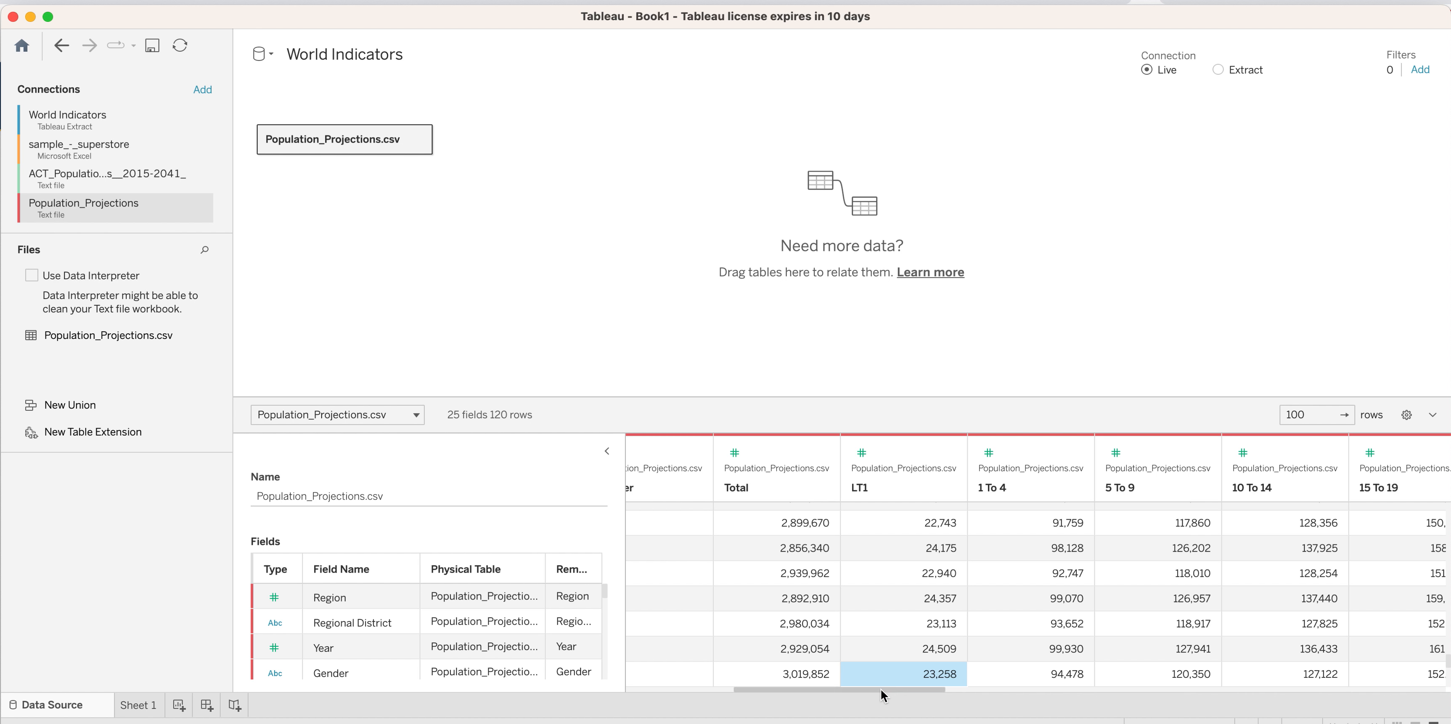
pyautogui.moveTo(878, 689); pyautogui.dragTo(802, 694)
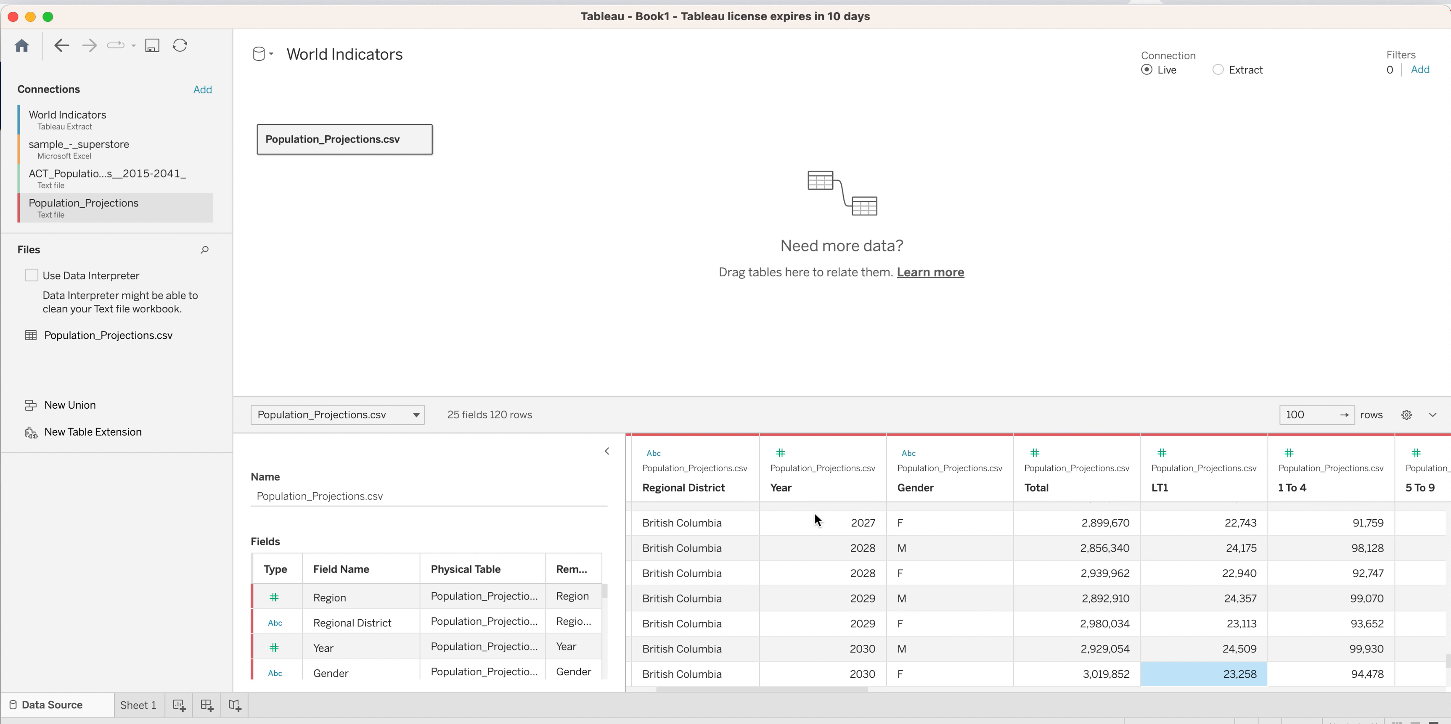
pyautogui.moveTo(851, 696); pyautogui.dragTo(732, 680)
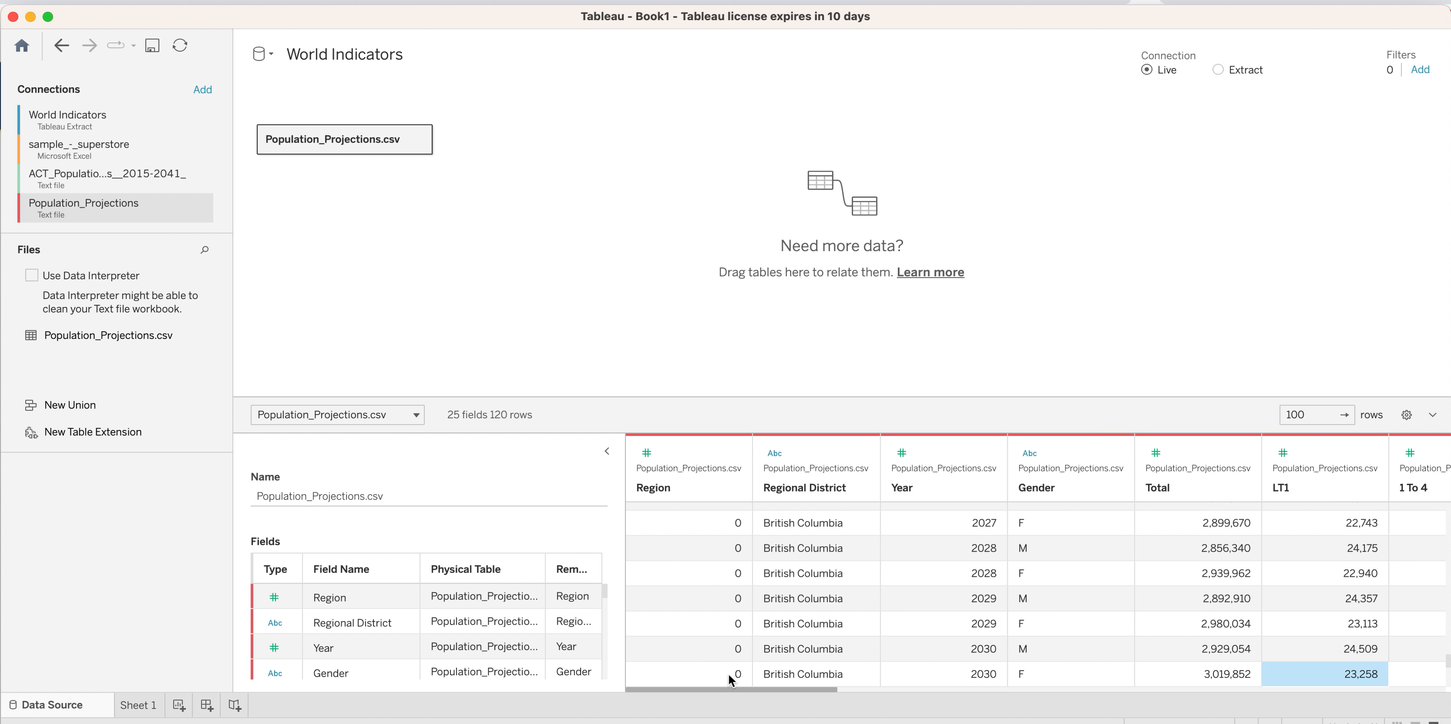
pyautogui.click(697, 452)
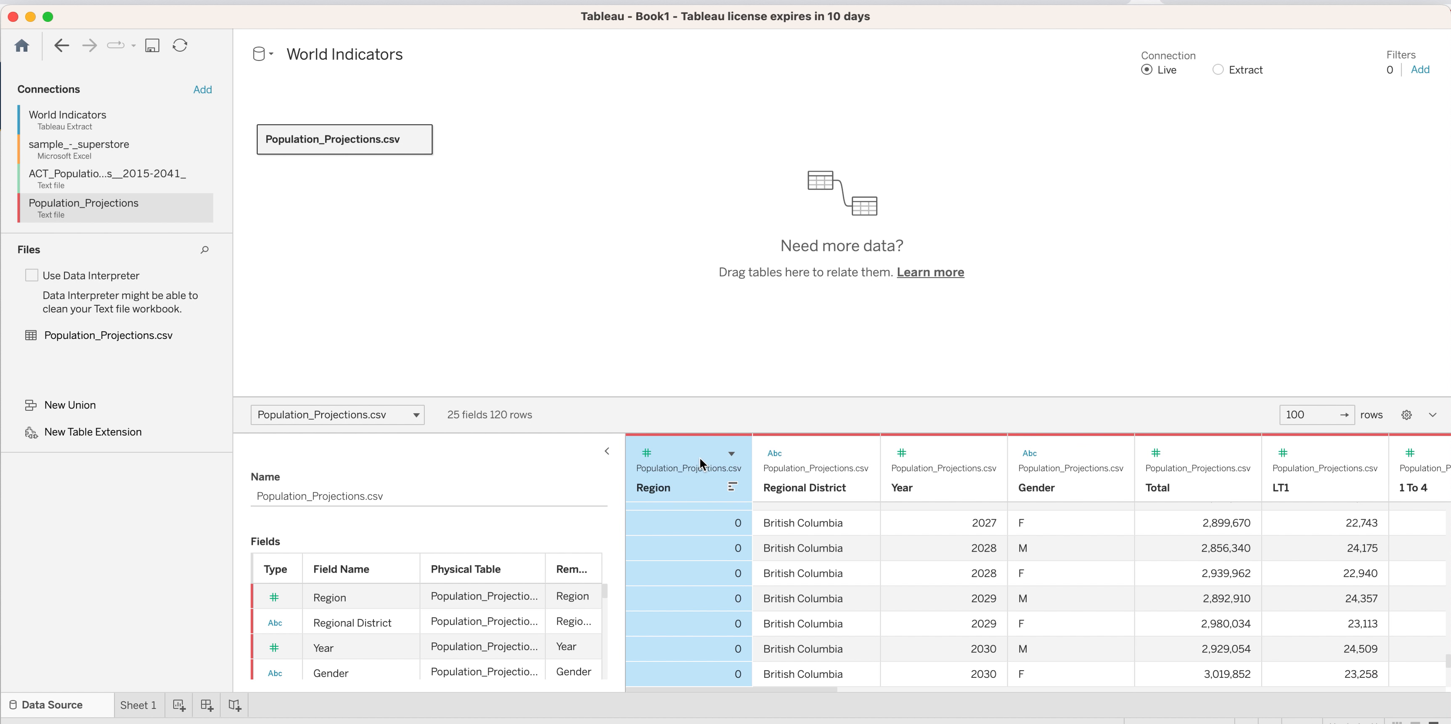
pyautogui.click(731, 453)
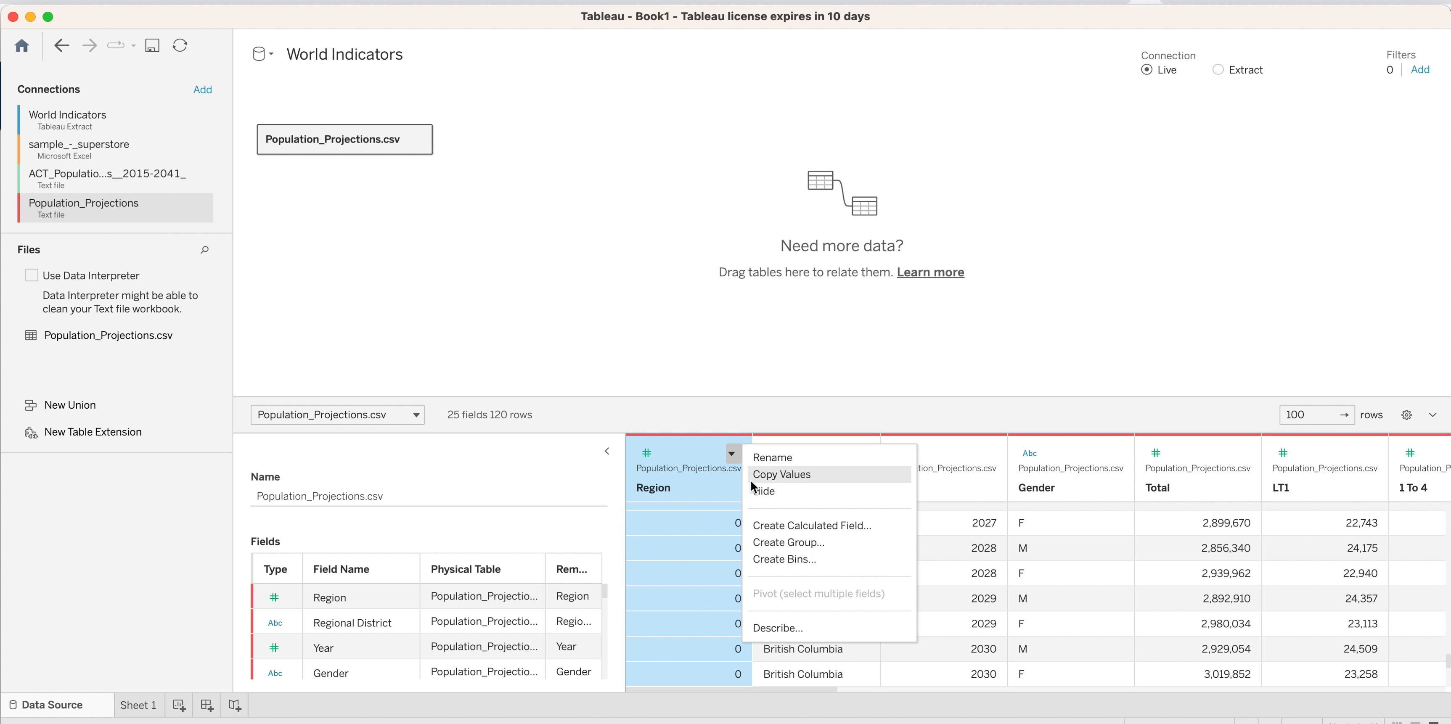
pyautogui.click(706, 551)
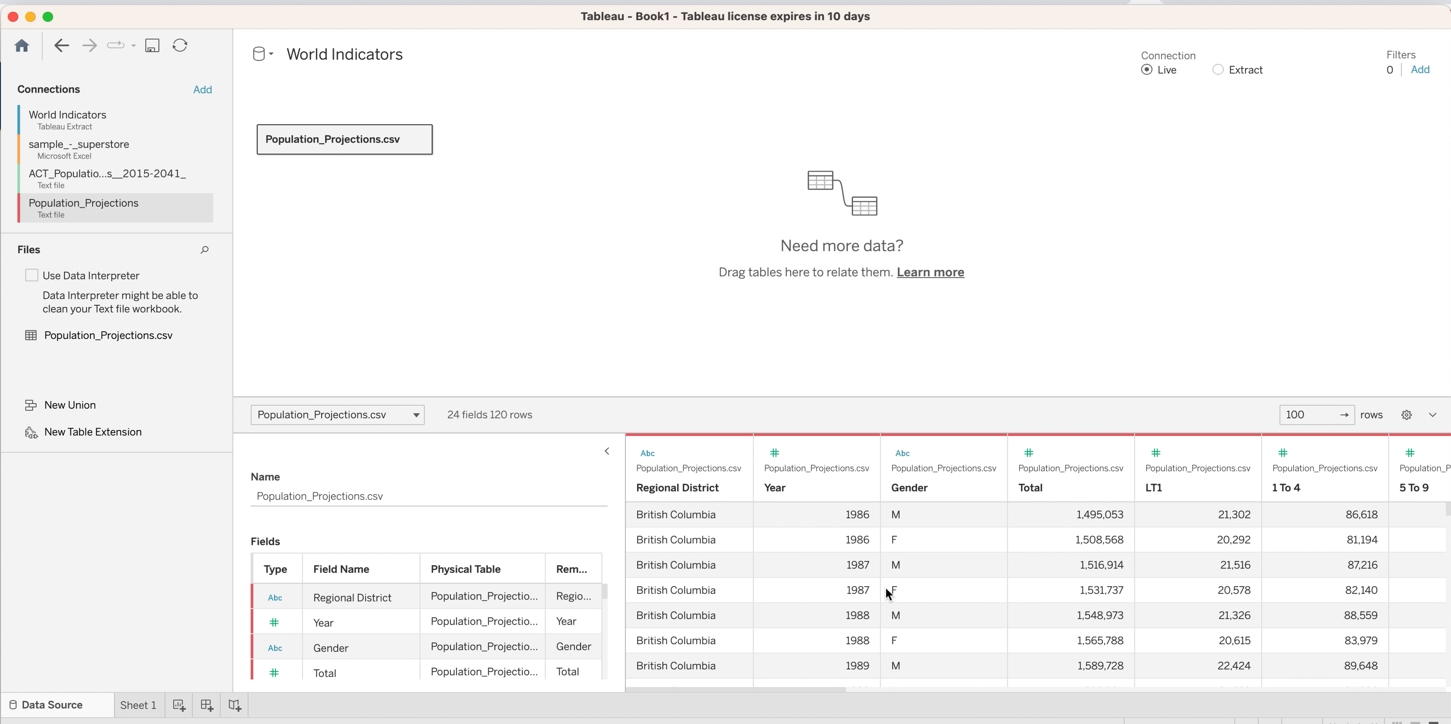
# Hide the Regional District column in the data preview.
pyautogui.click(694, 445)
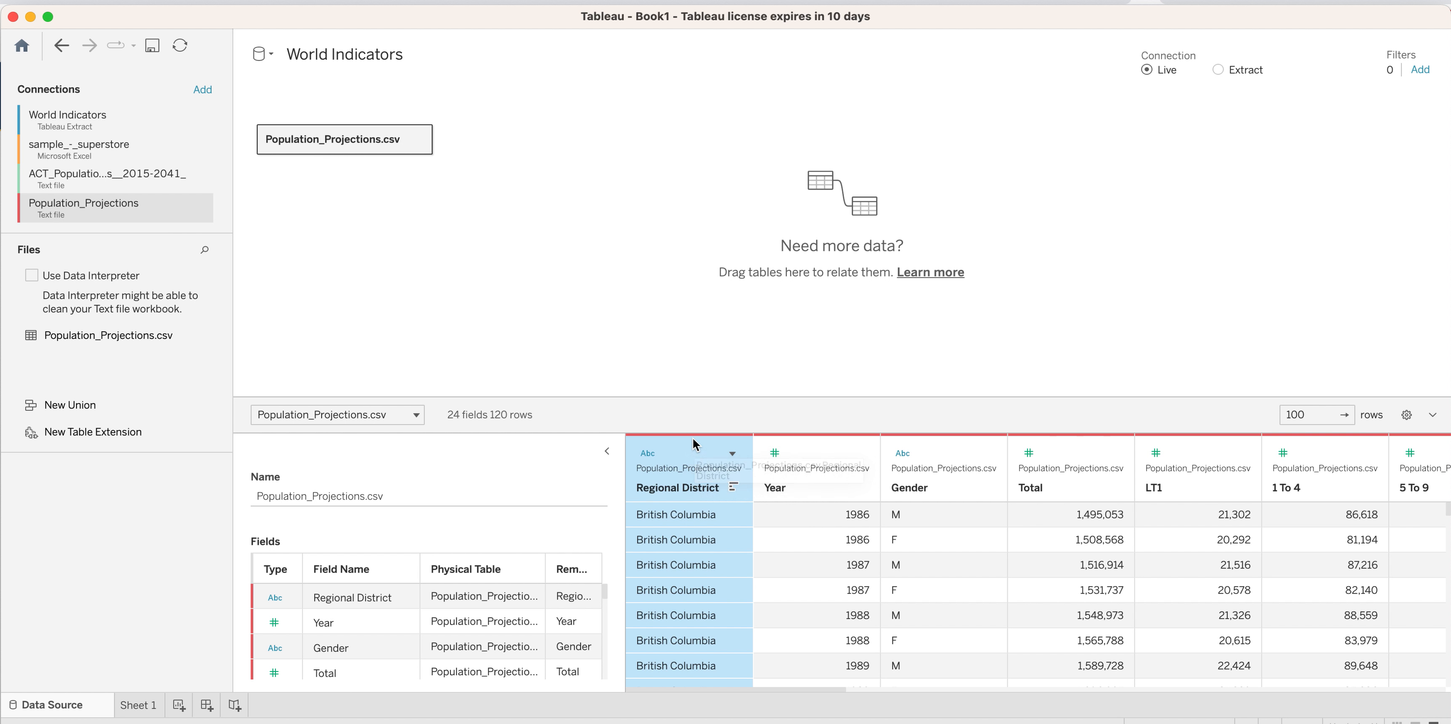
pyautogui.click(731, 453)
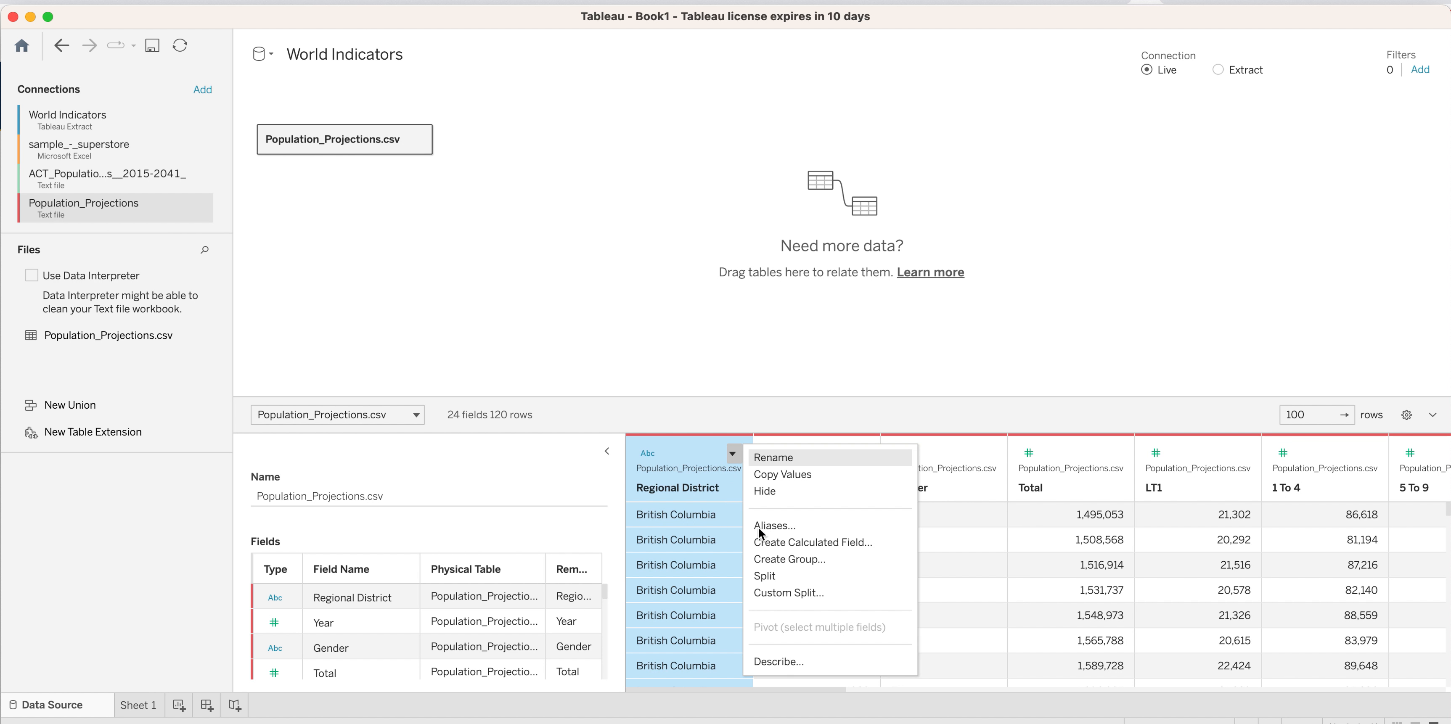
pyautogui.click(775, 489)
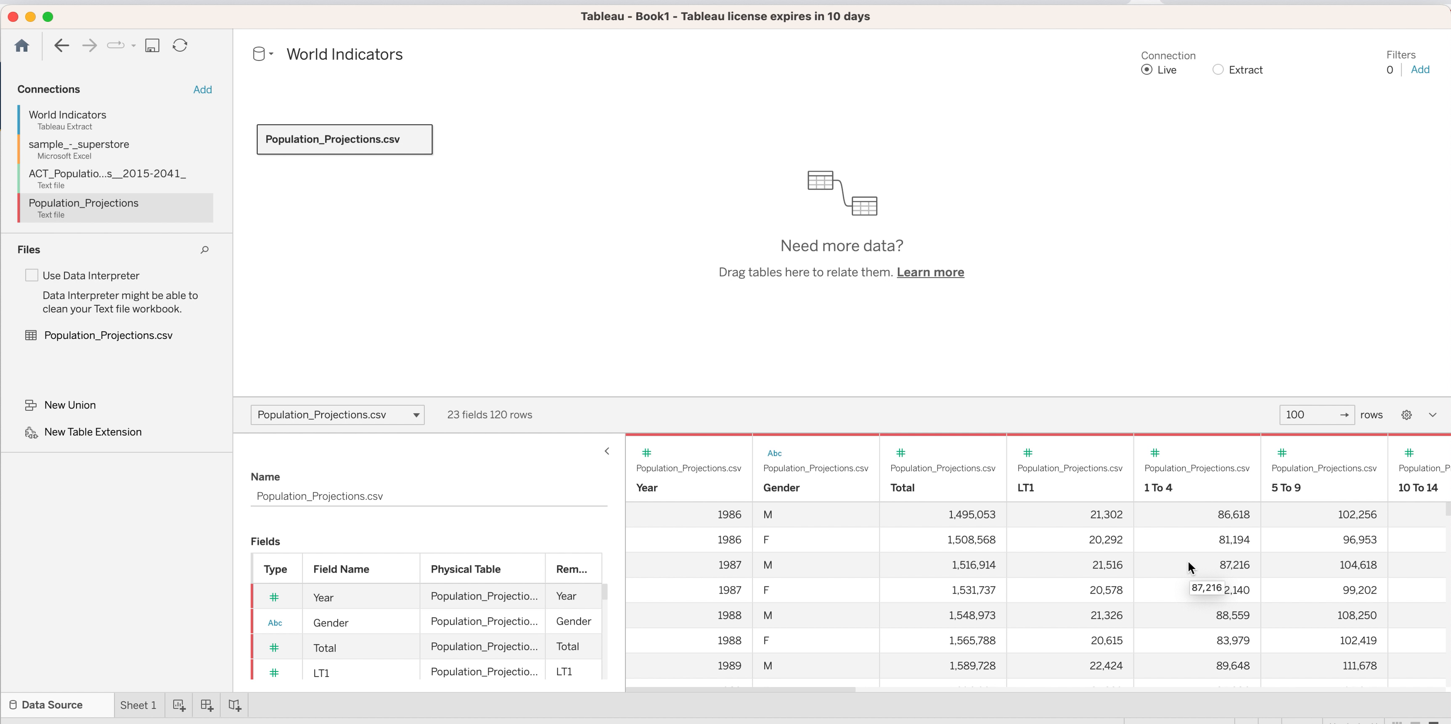
# Pivot all columns from Total through 90+ into name and value fields, leaving Year and Gender as separate columns.
pyautogui.click(931, 444)
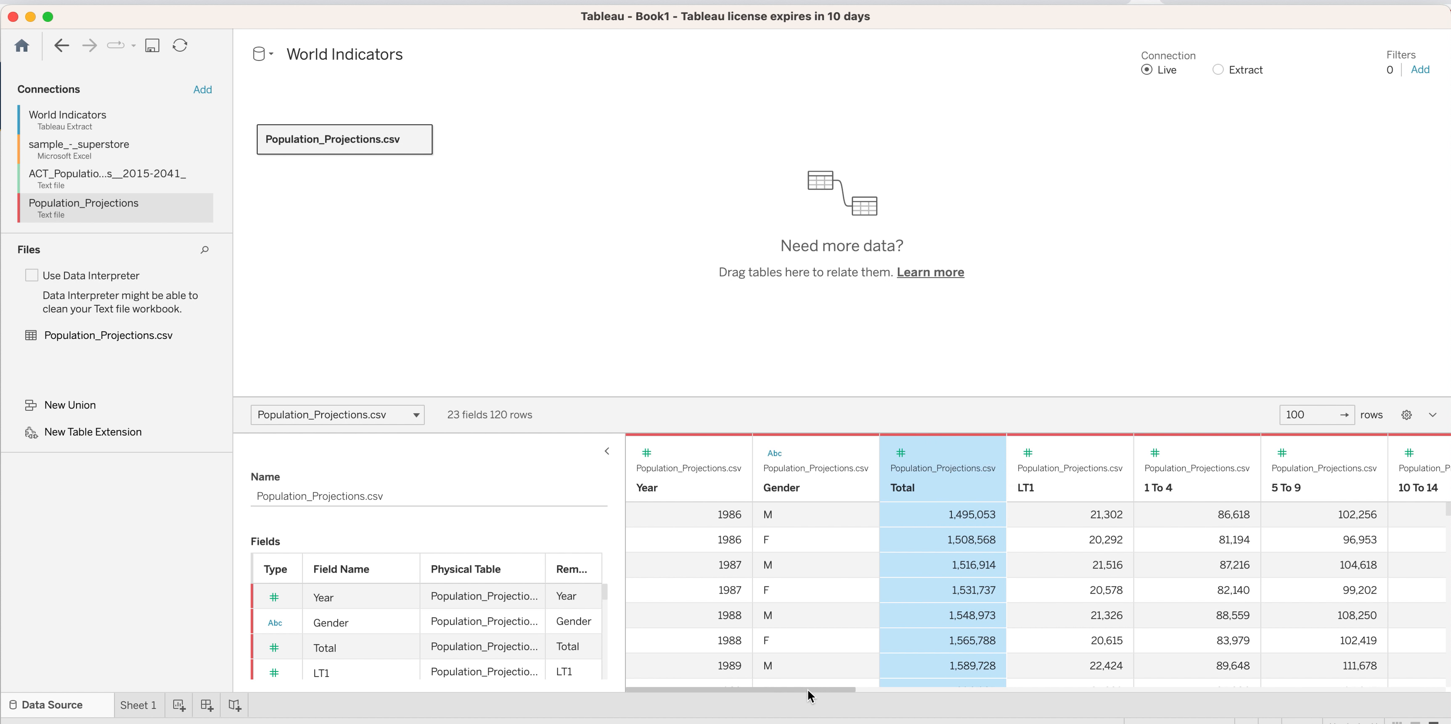
pyautogui.moveTo(817, 694); pyautogui.dragTo(1407, 694)
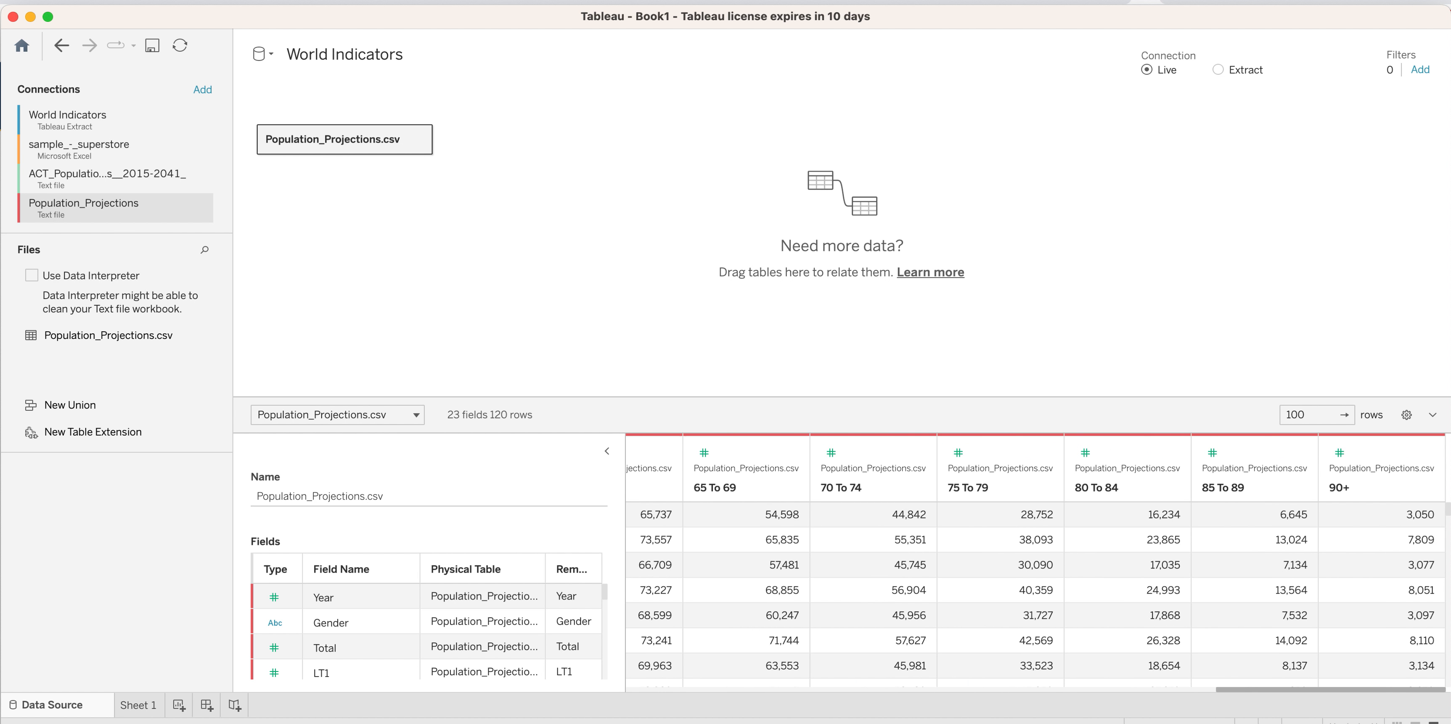
pyautogui.keyDown('shift'); pyautogui.click(1359, 445); pyautogui.keyUp('shift')
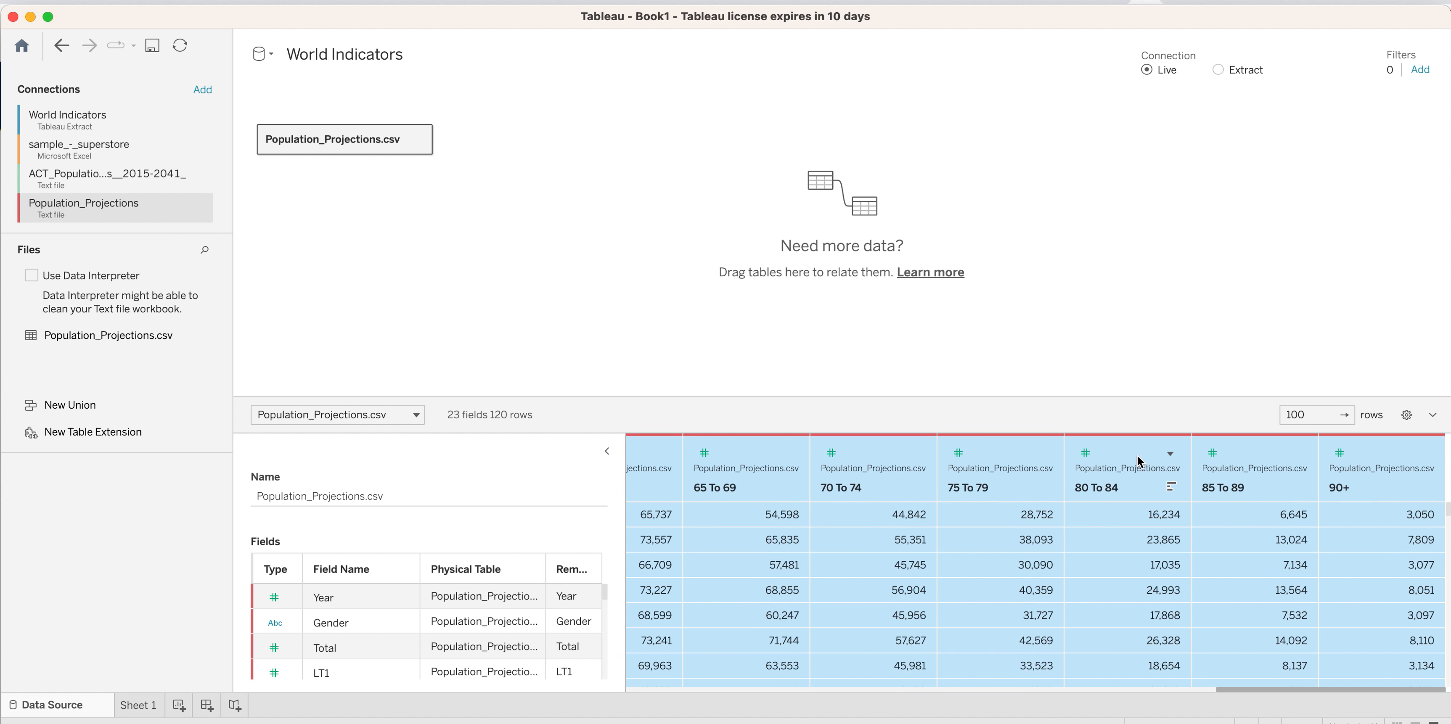
pyautogui.click(1170, 453)
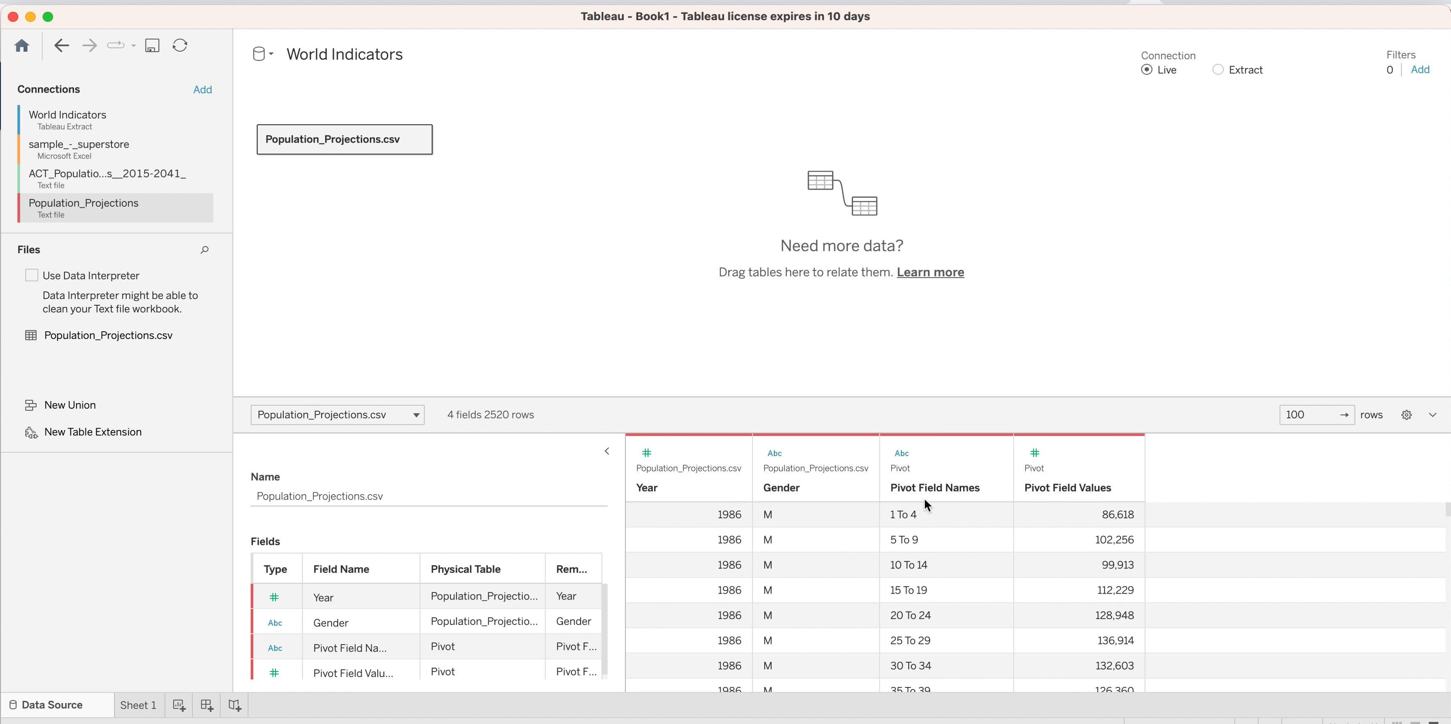
# Rename the Pivot Field Names column to Age_Bin.
pyautogui.click(938, 486)
pyautogui.doubleClick(937, 484)
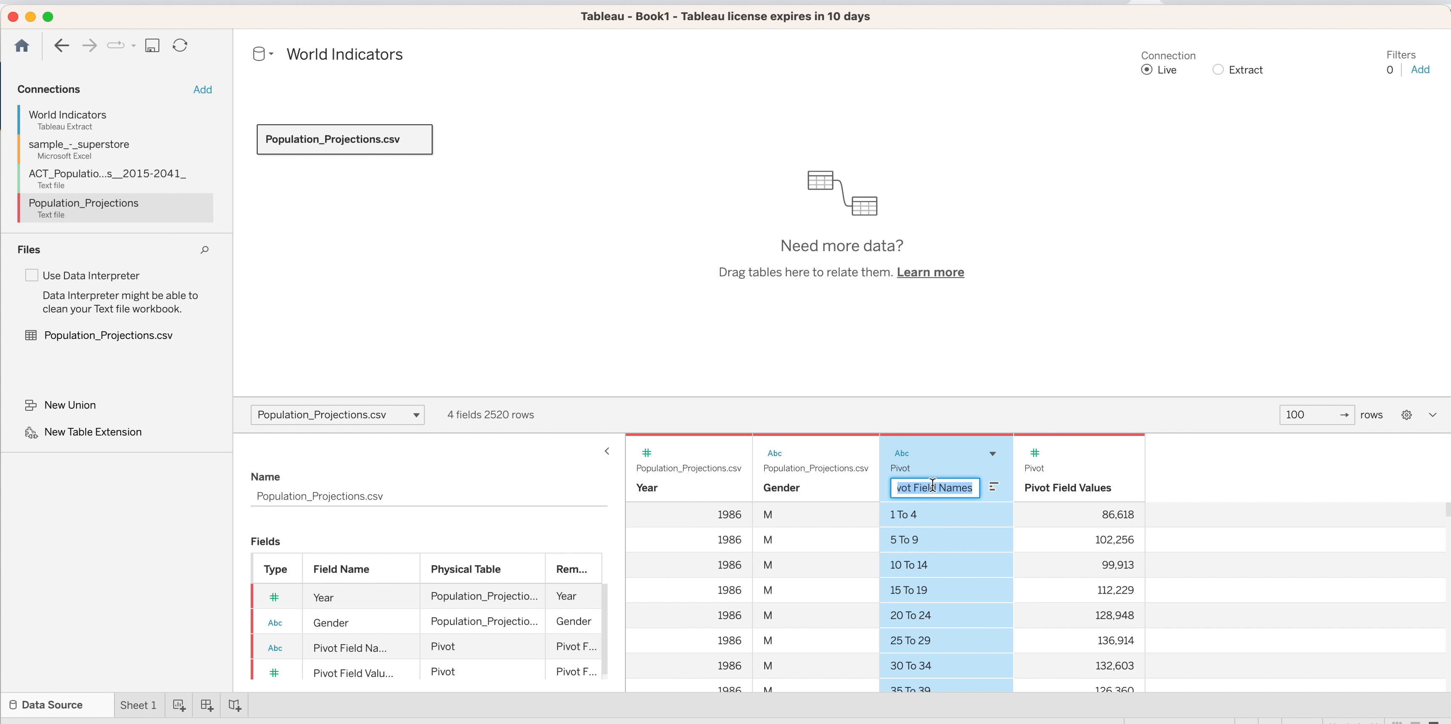
pyautogui.write('Age ')
pyautogui.write('b')
pyautogui.write('Bin')
pyautogui.press('BackSpace')
pyautogui.write('_')
# Rename the Pivot Field Values column to Population.
pyautogui.click(1076, 487)
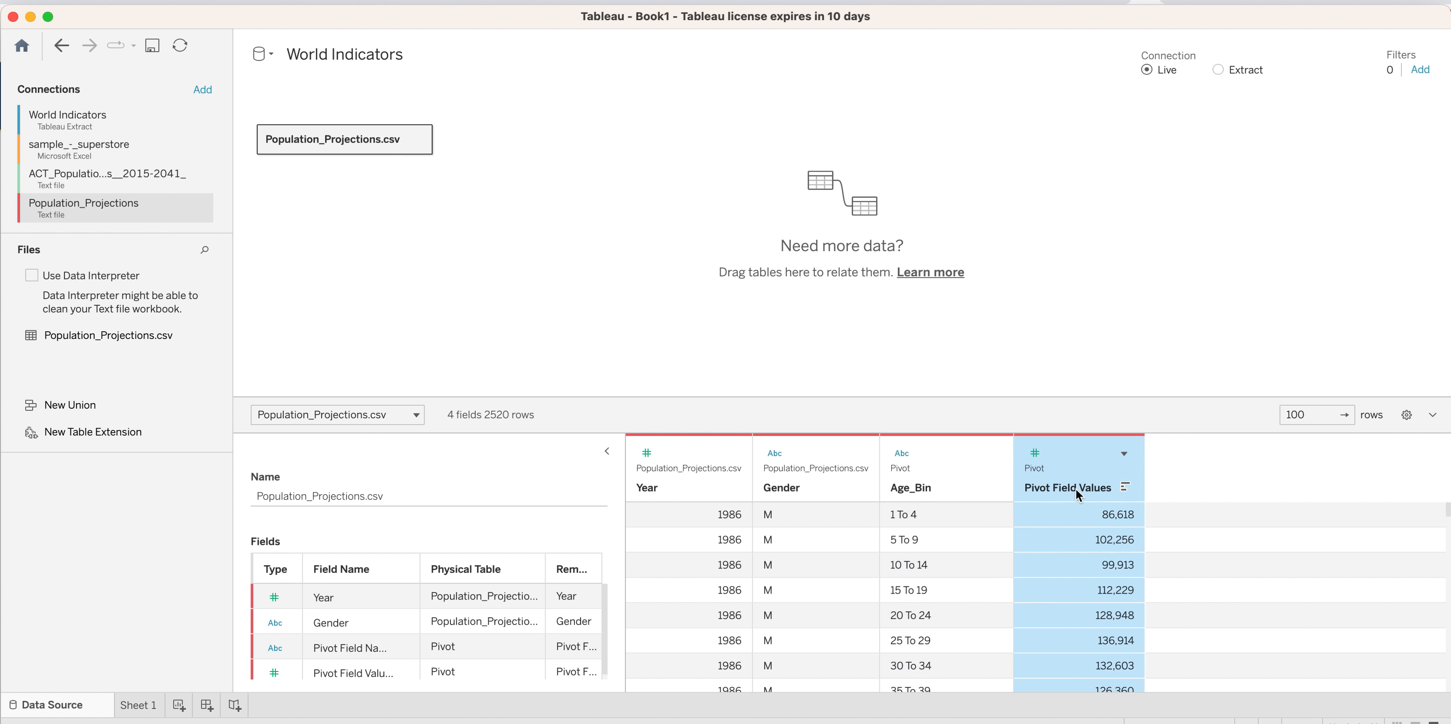
pyautogui.doubleClick(1069, 486)
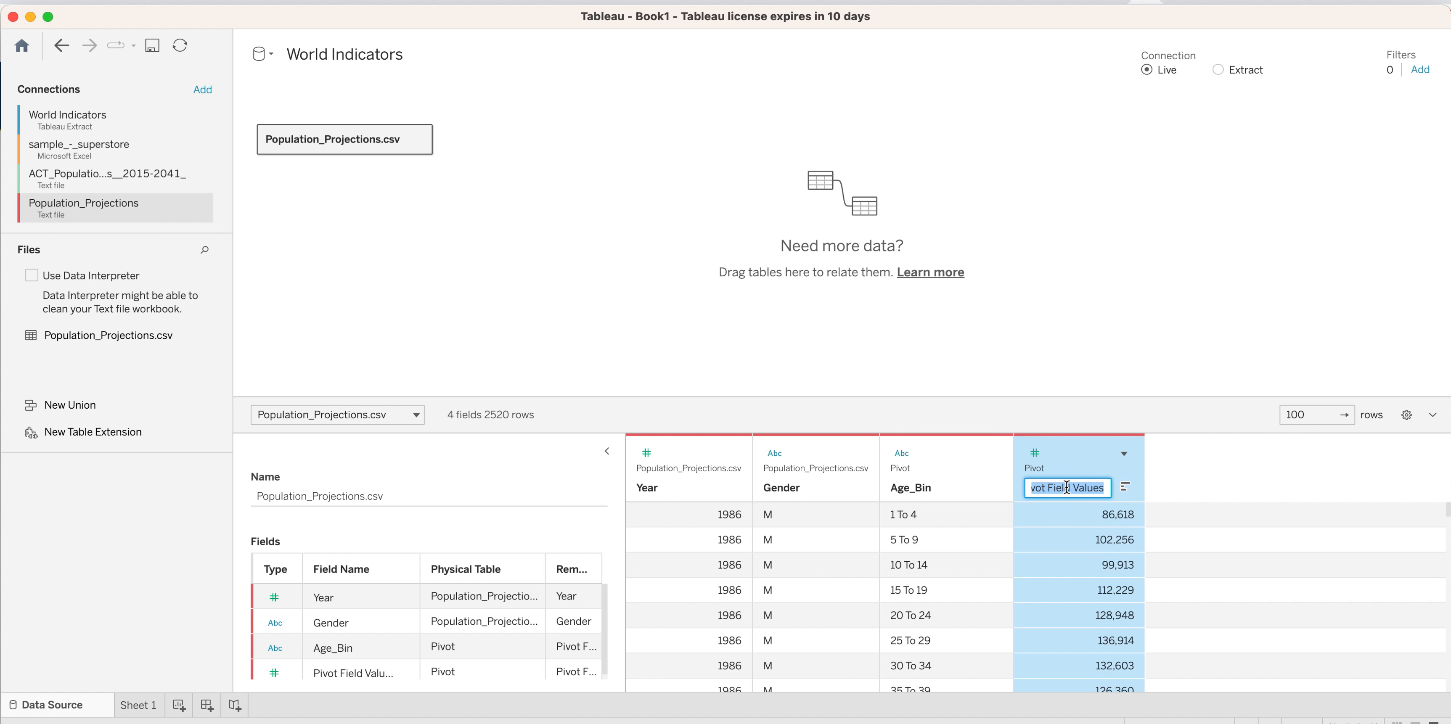
pyautogui.write('Population')
pyautogui.click(1263, 482)
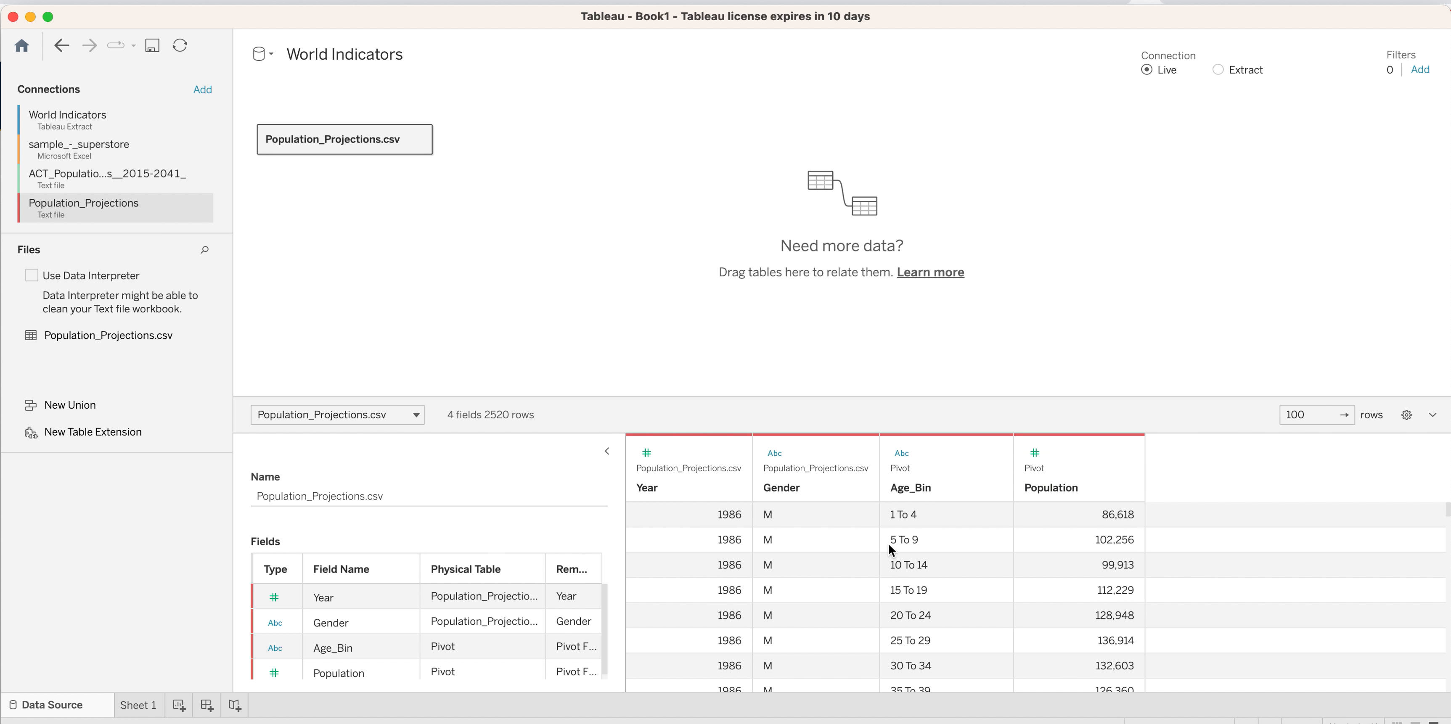
# Examine the Age_Bin and Population values by year and gender down the rows of the pivoted table.
pyautogui.scroll(-20, 956, 613)
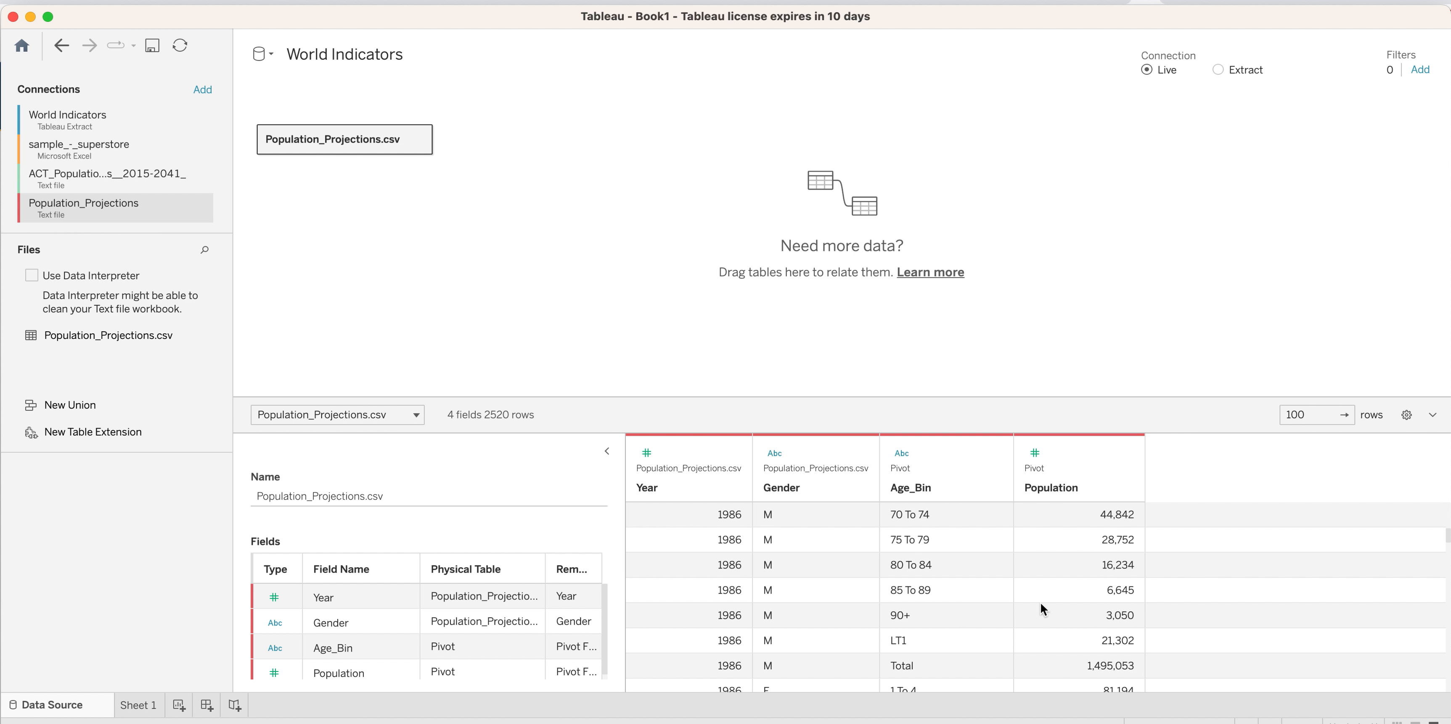
pyautogui.scroll(-10, 1074, 601)
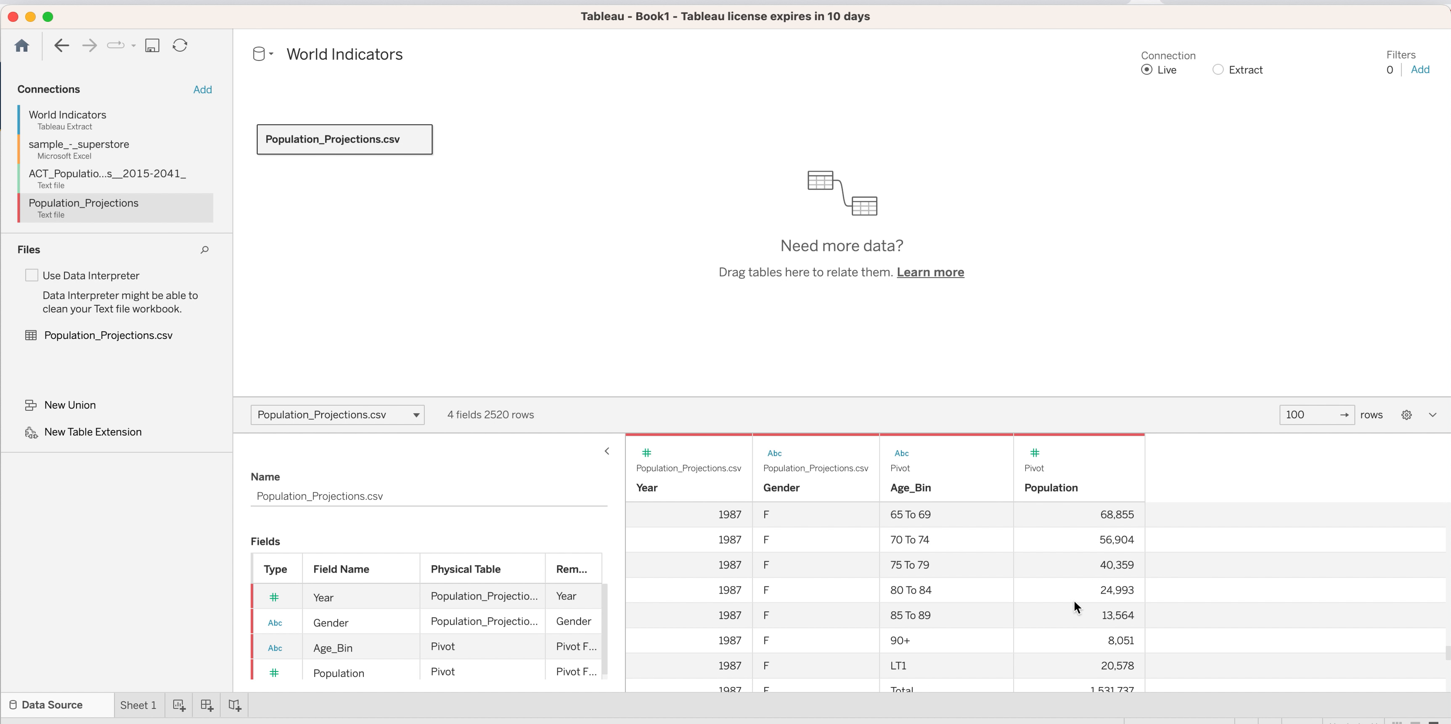
pyautogui.scroll(4, 1056, 604)
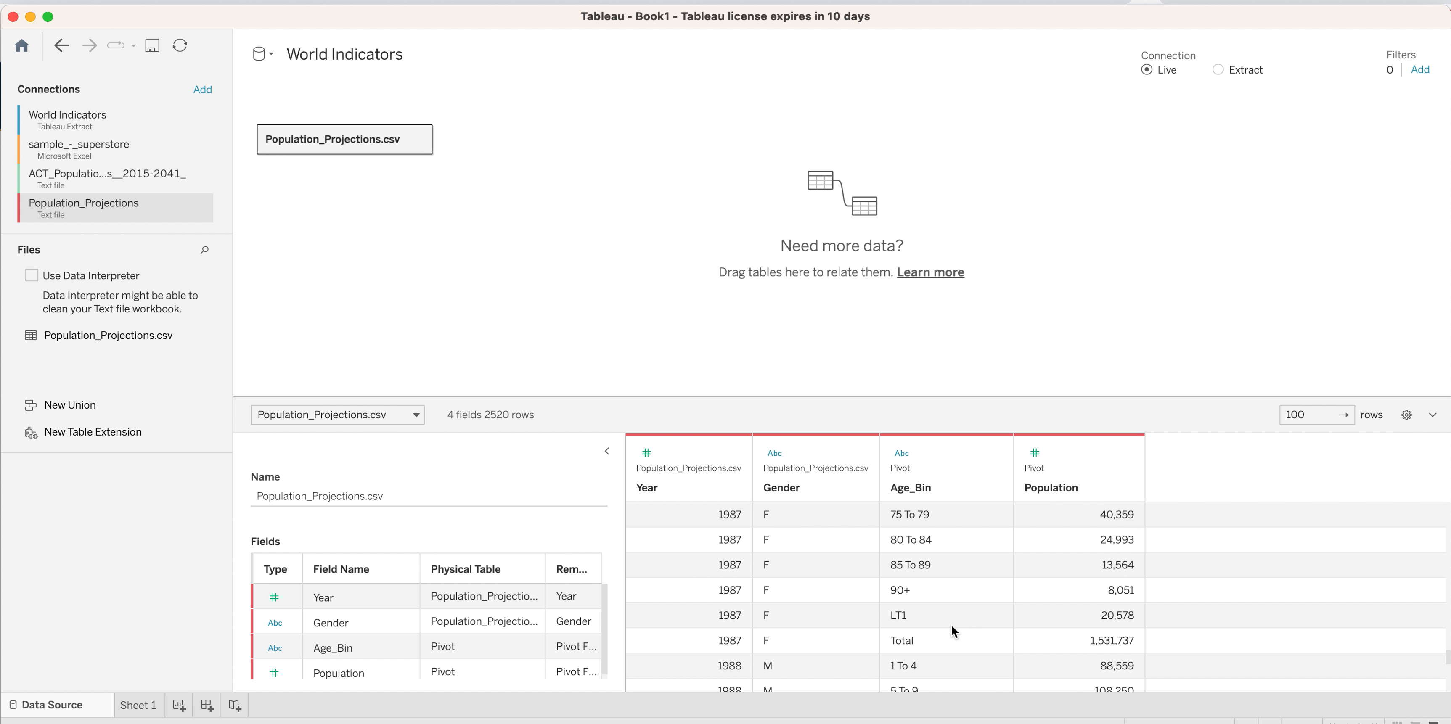
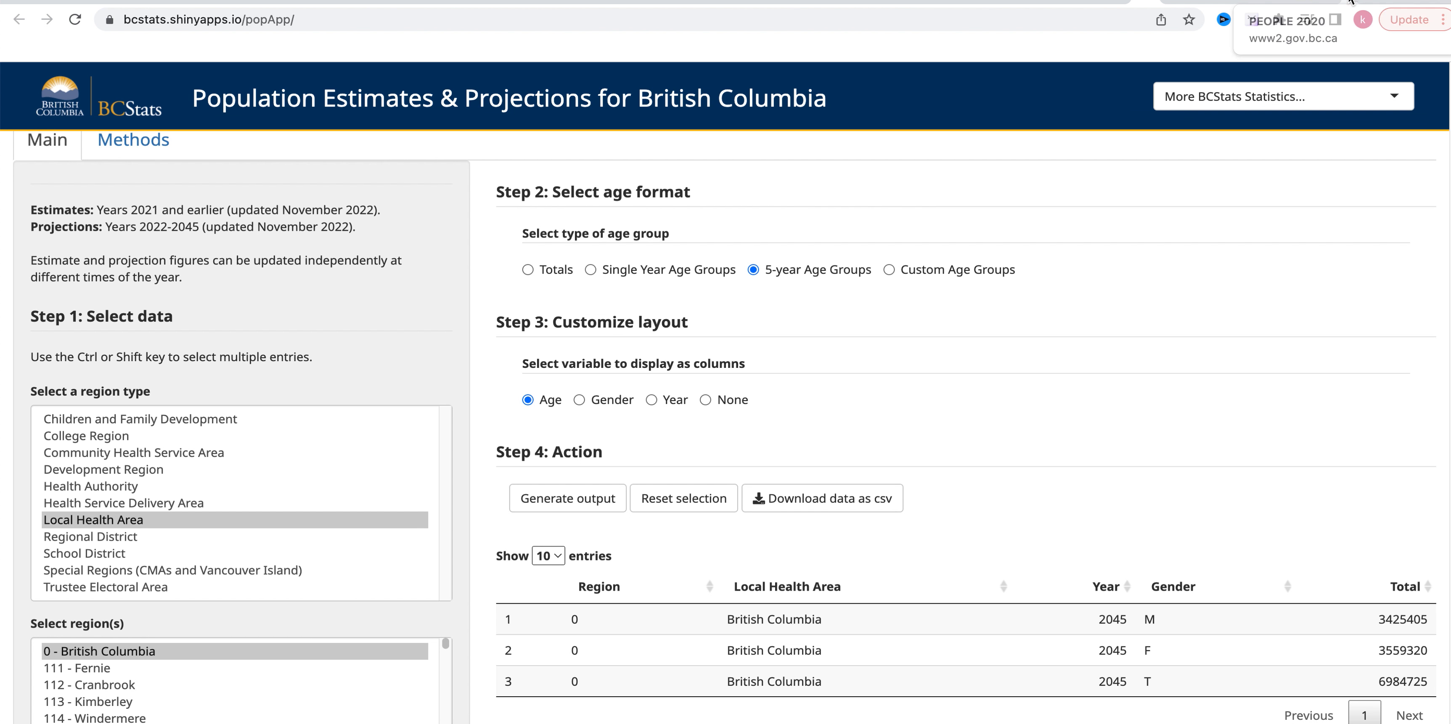
# Switch to the PEOPLE 2020 PDF in the browser and examine the 2020 versus 2041 population pyramid on page 2.
pyautogui.click(1350, 2)
pyautogui.scroll(20, 777, 458)
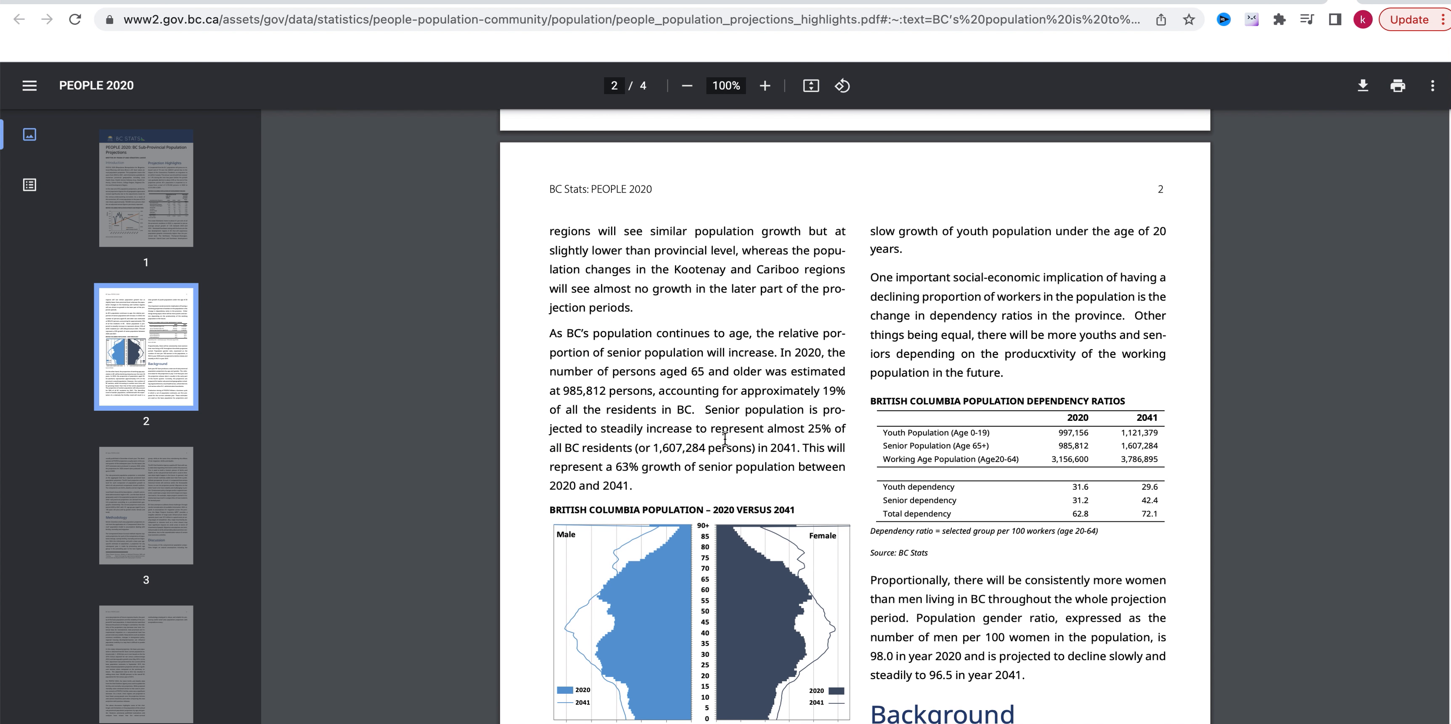
pyautogui.scroll(-5, 735, 432)
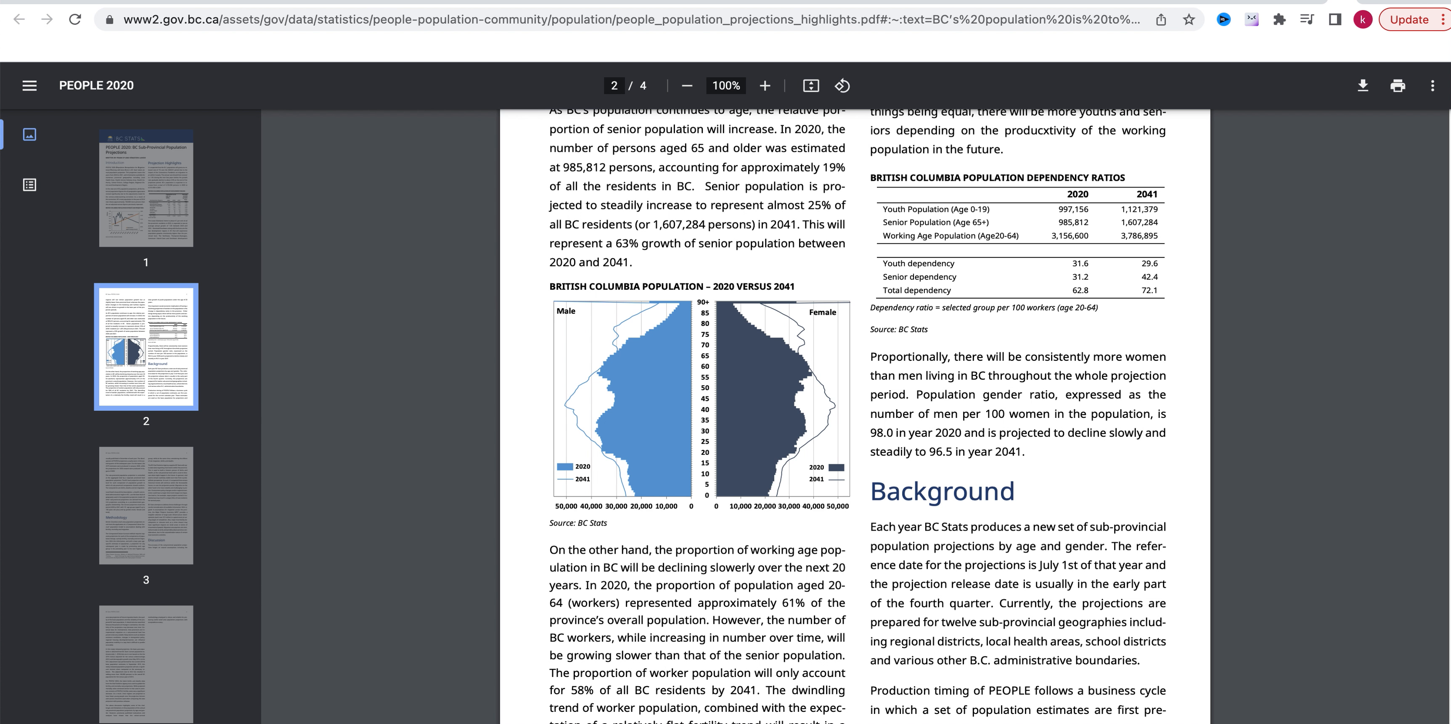
# Switch to Tableau and start a new calculated field named Male on Sheet 1.
pyautogui.click(806, 722)
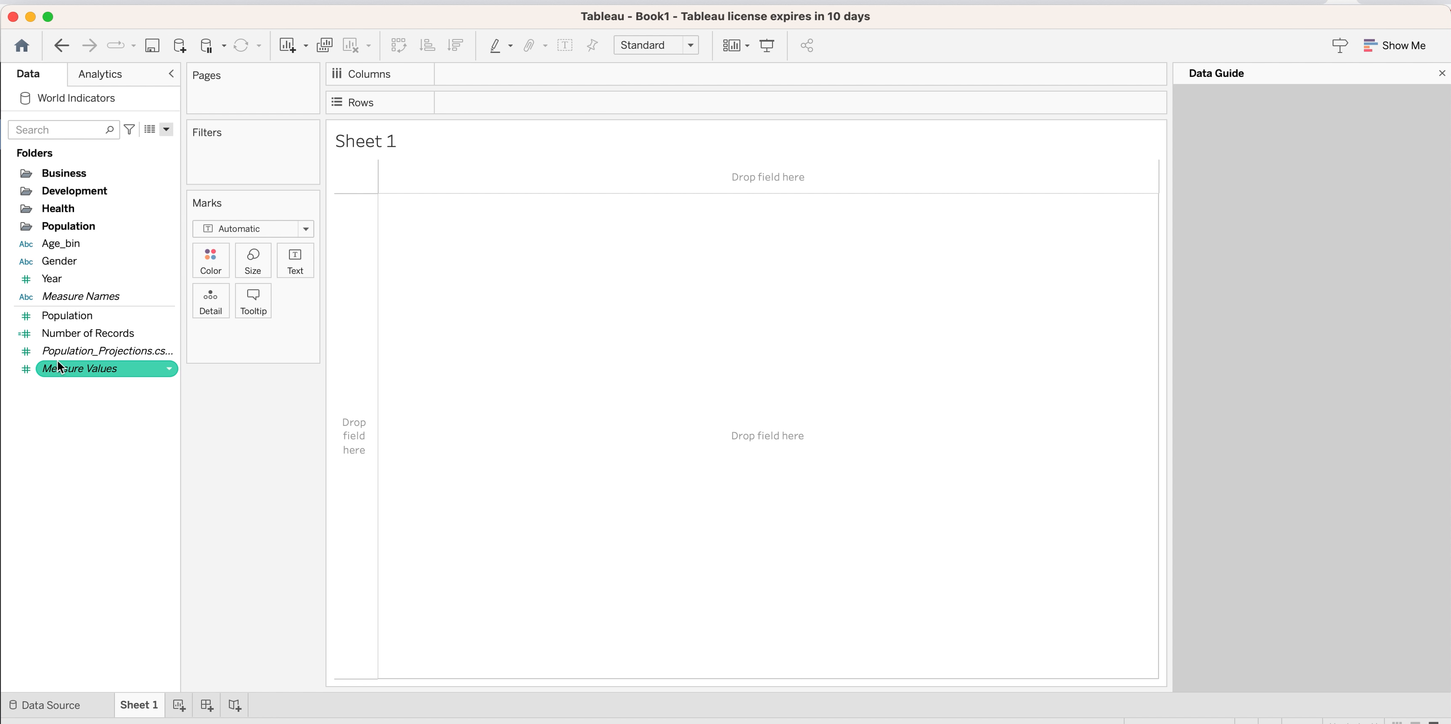
pyautogui.click(91, 279)
pyautogui.click(86, 259)
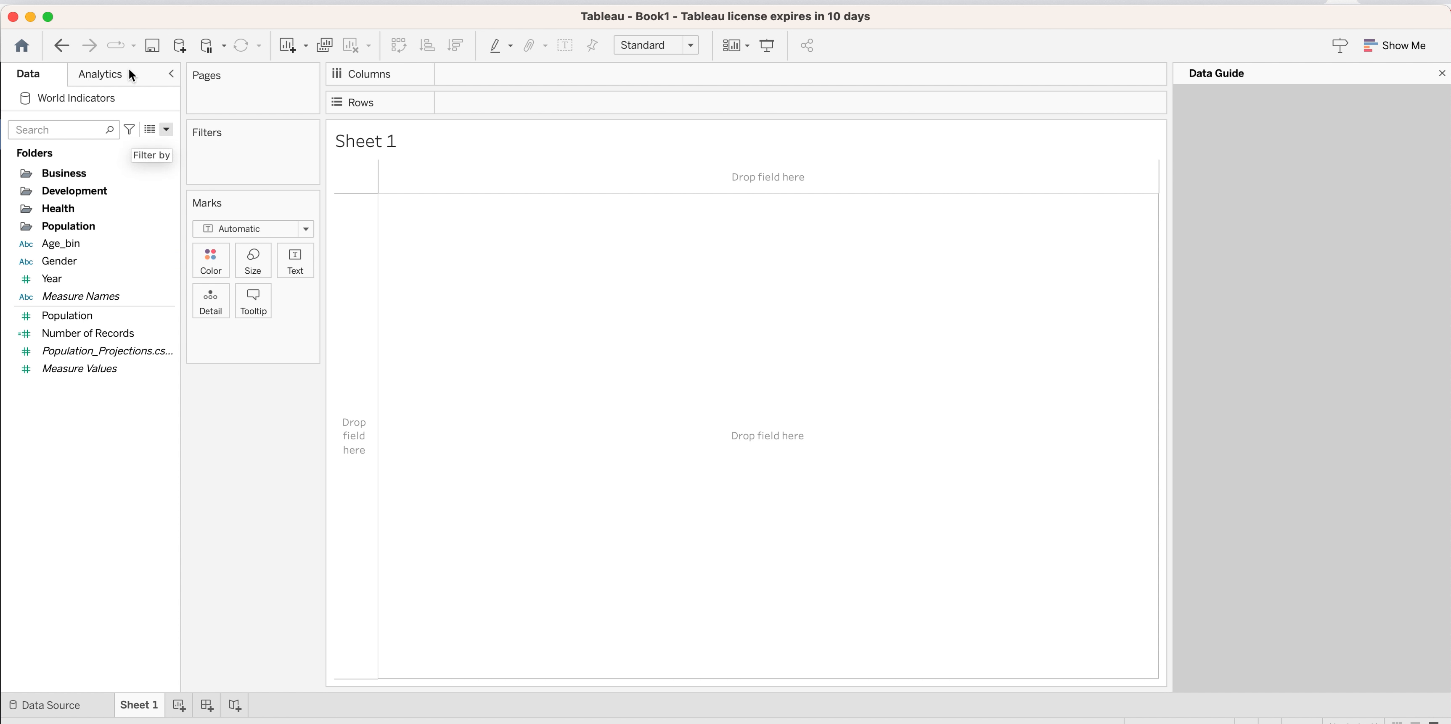
pyautogui.click(166, 131)
pyautogui.click(156, 148)
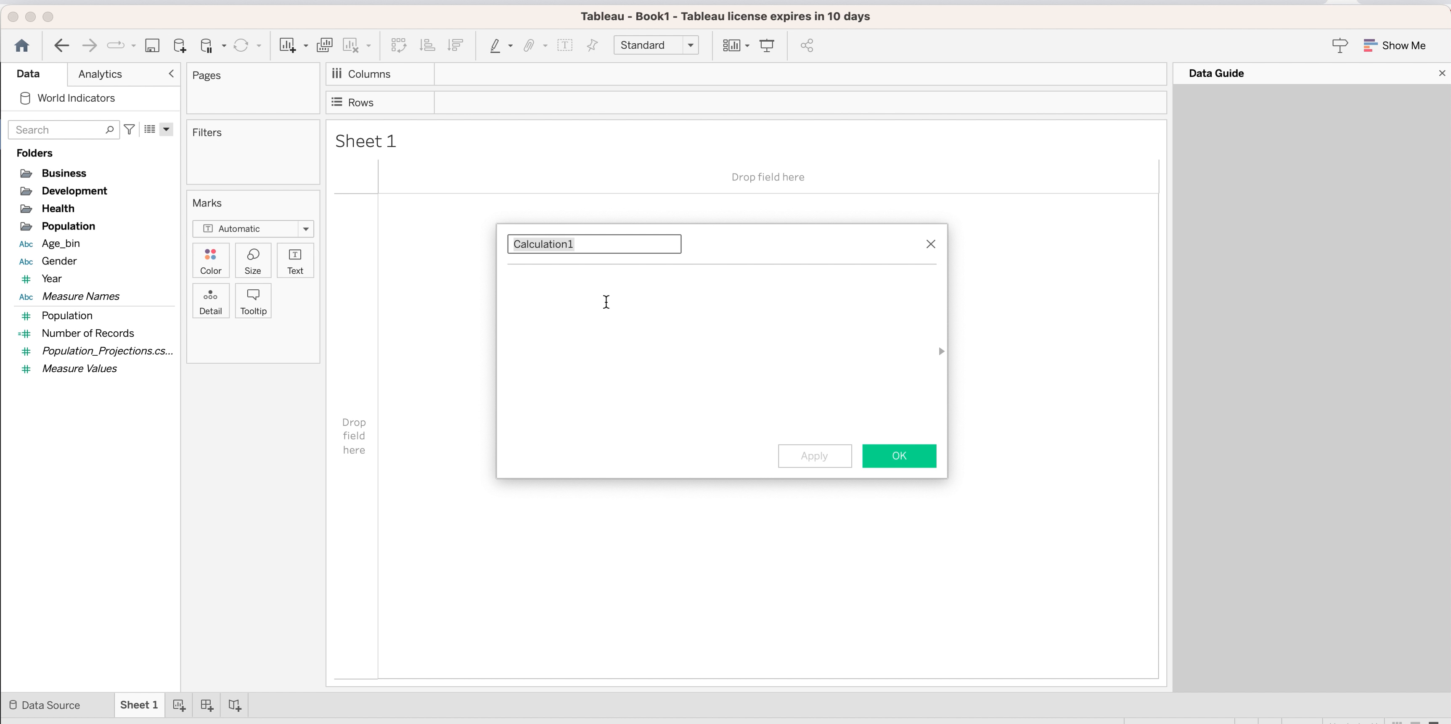
pyautogui.write('Male')
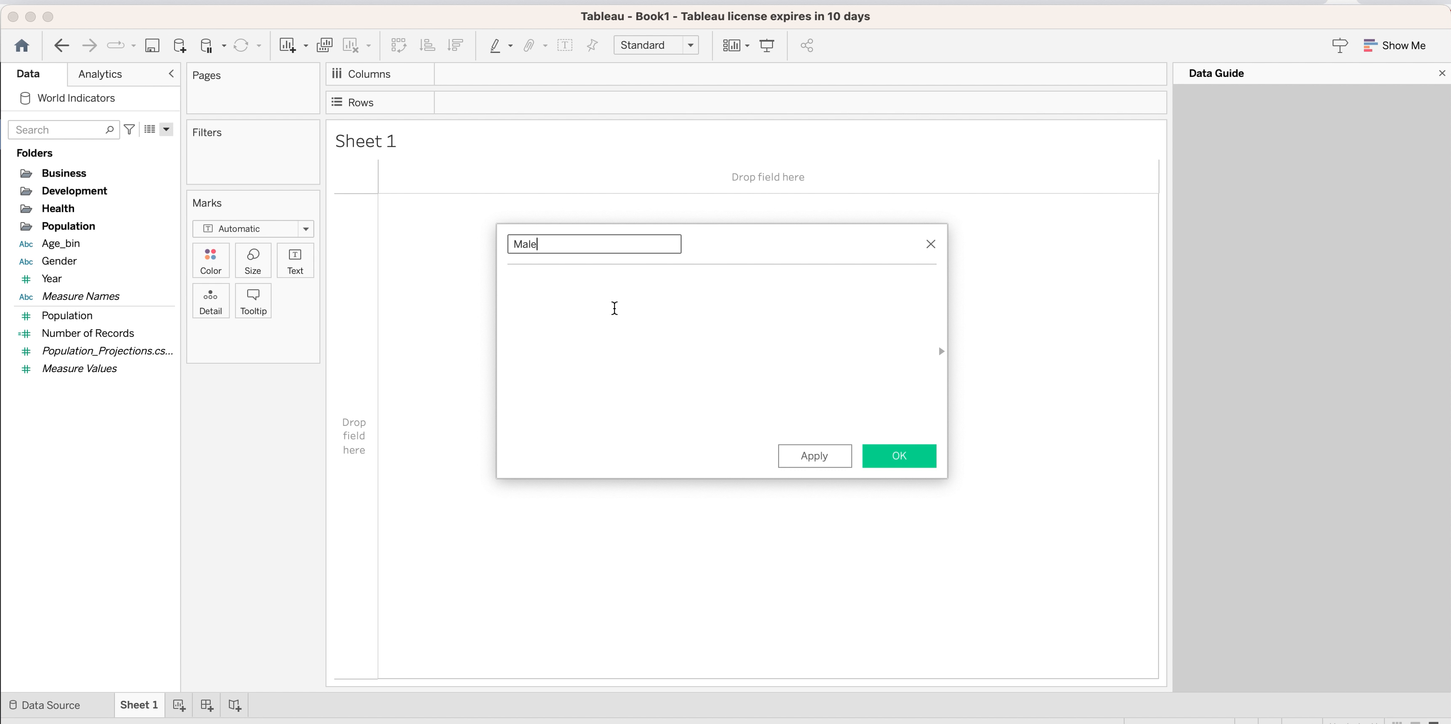
# Enter the Male formula IF [Gender]="M" THEN [Population] END and save the calculated field.
pyautogui.click(596, 286)
pyautogui.write('if')
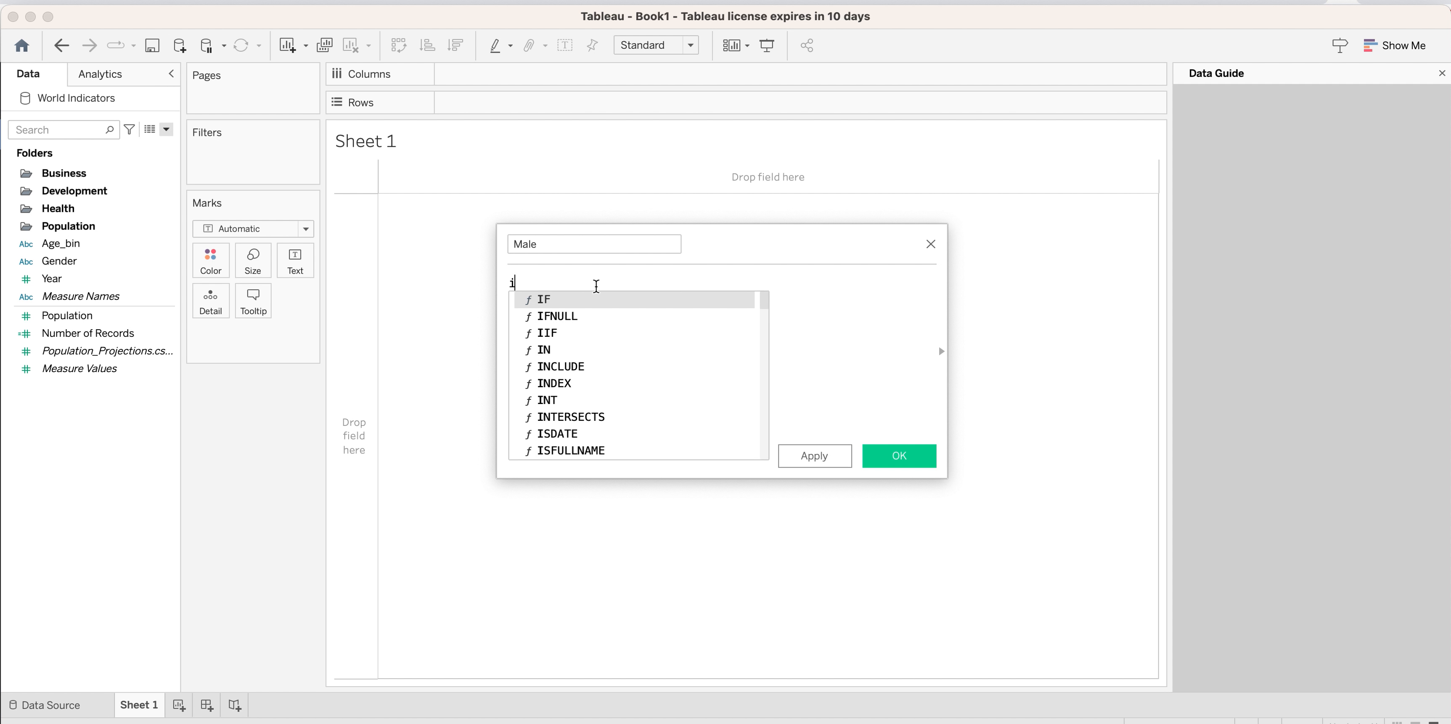
pyautogui.click(601, 299)
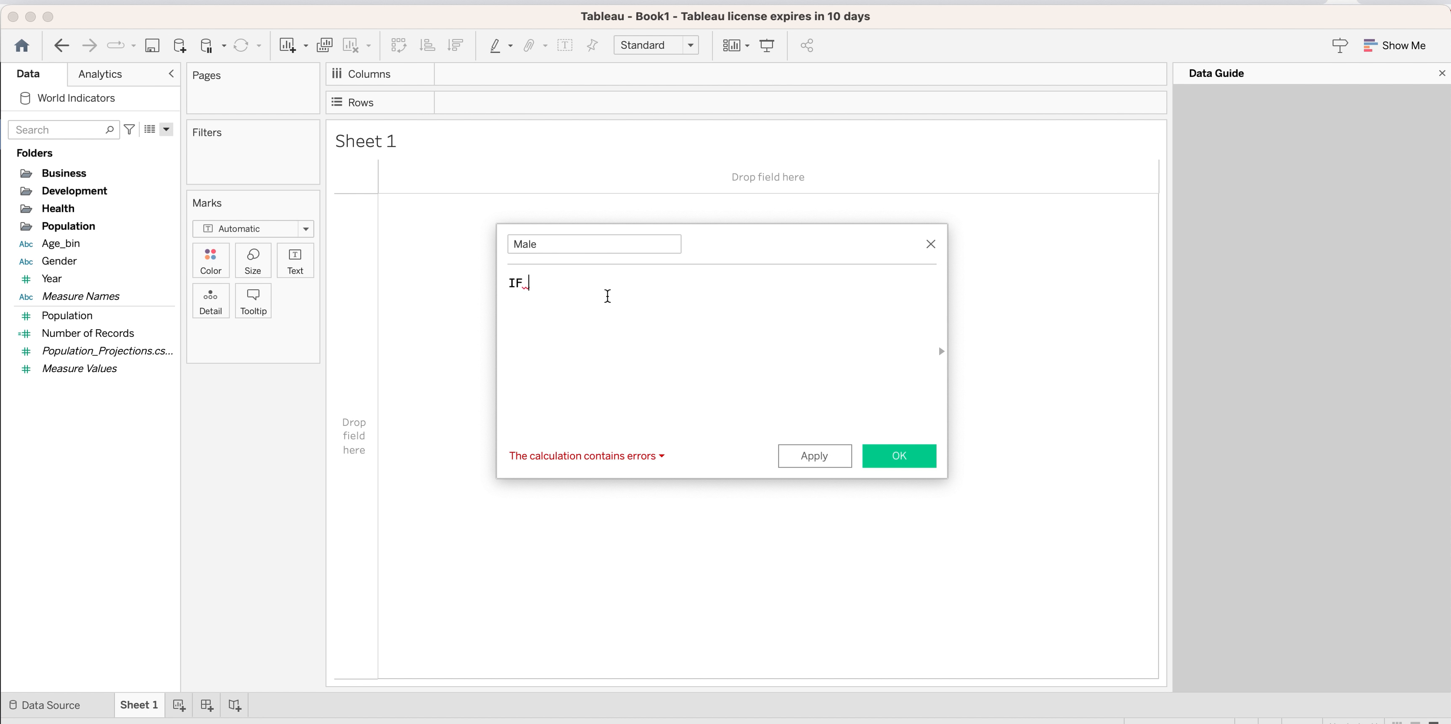
pyautogui.write('Gen')
pyautogui.click(544, 297)
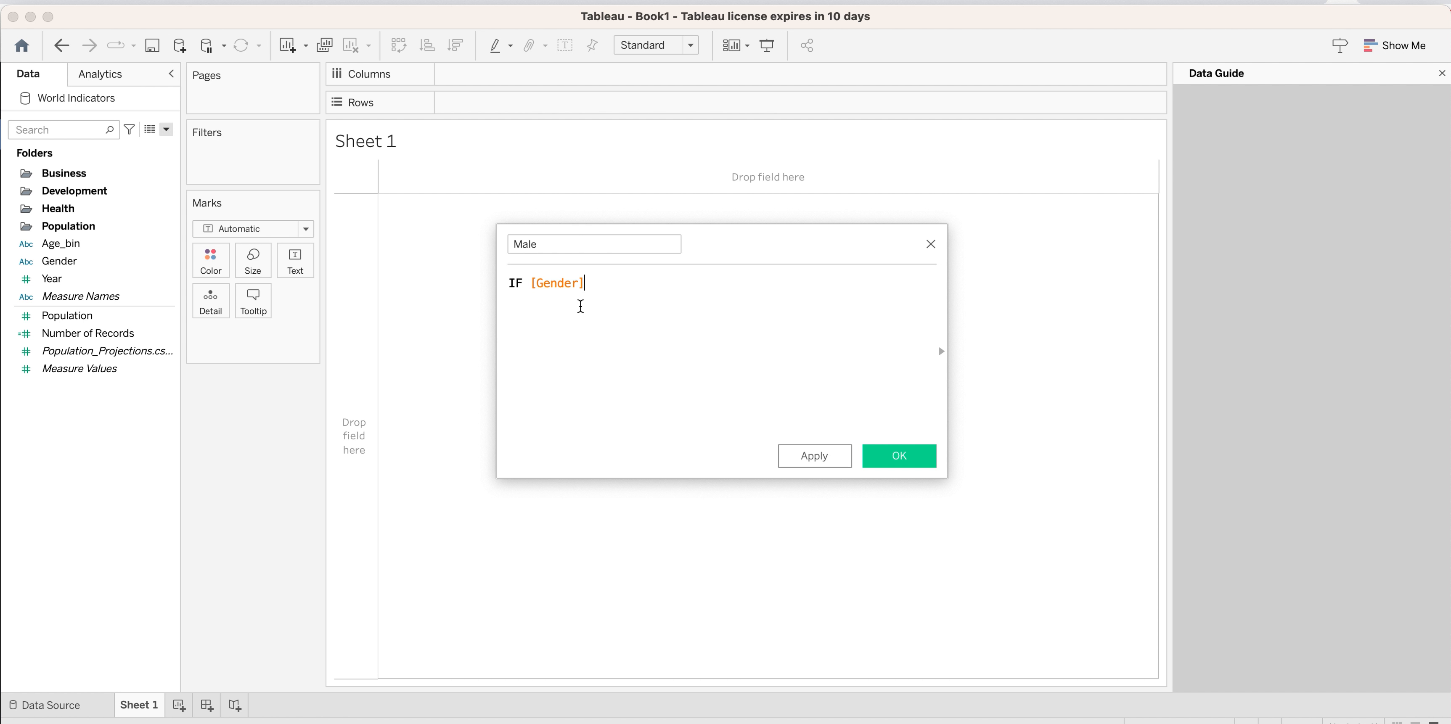
pyautogui.write('="M"')
pyautogui.press('Return')
pyautogui.write('THEN [Population]')
pyautogui.press('Return')
pyautogui.write('END')
pyautogui.click(572, 331)
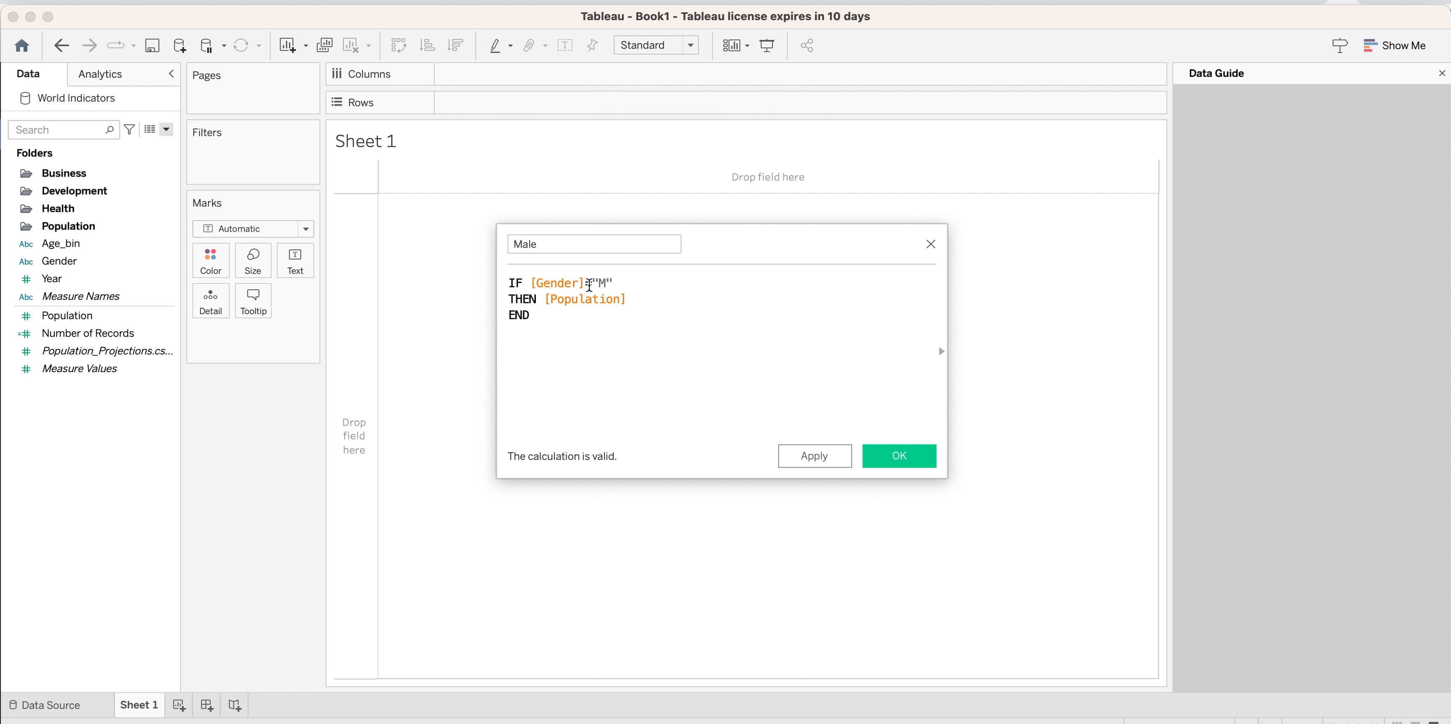
pyautogui.click(811, 460)
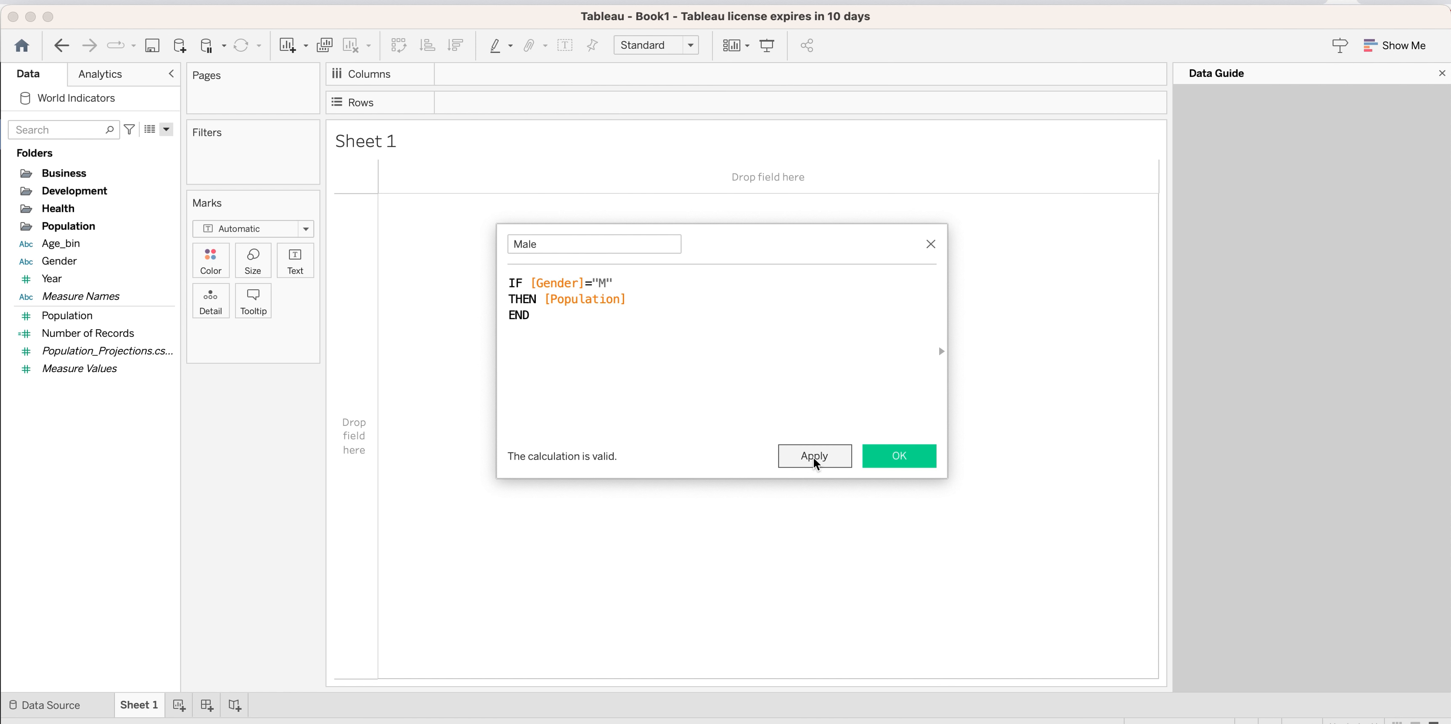
pyautogui.click(896, 456)
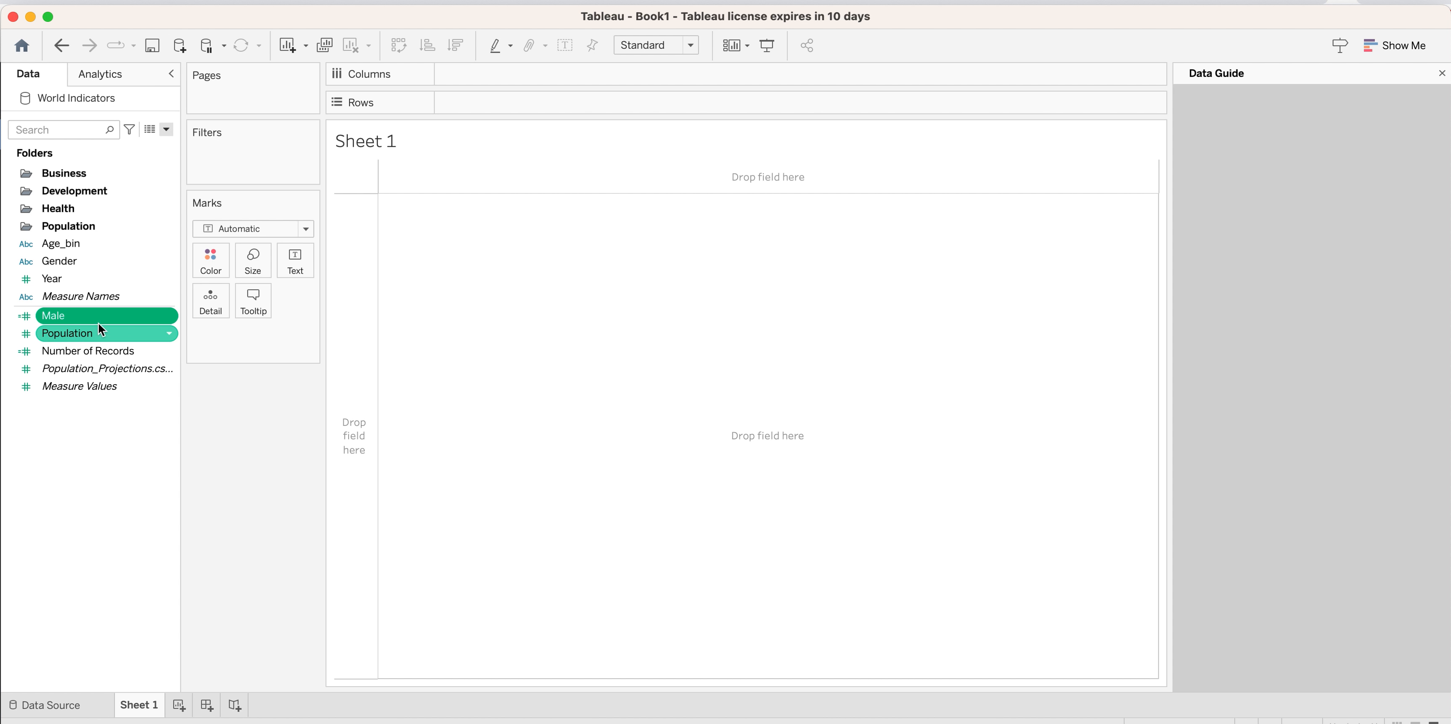
# Duplicate the Male field and rename the copy Female in its calculation editor.
pyautogui.rightClick(129, 317)
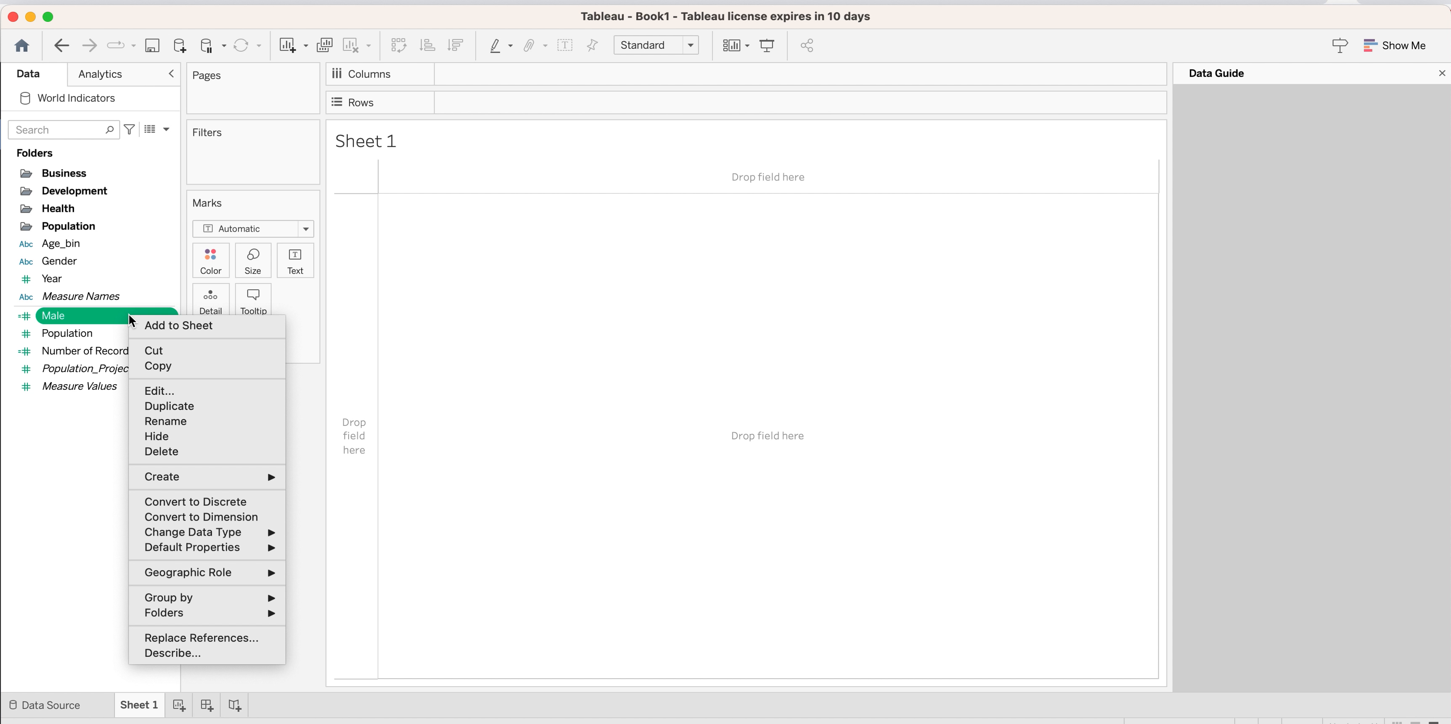
pyautogui.click(181, 405)
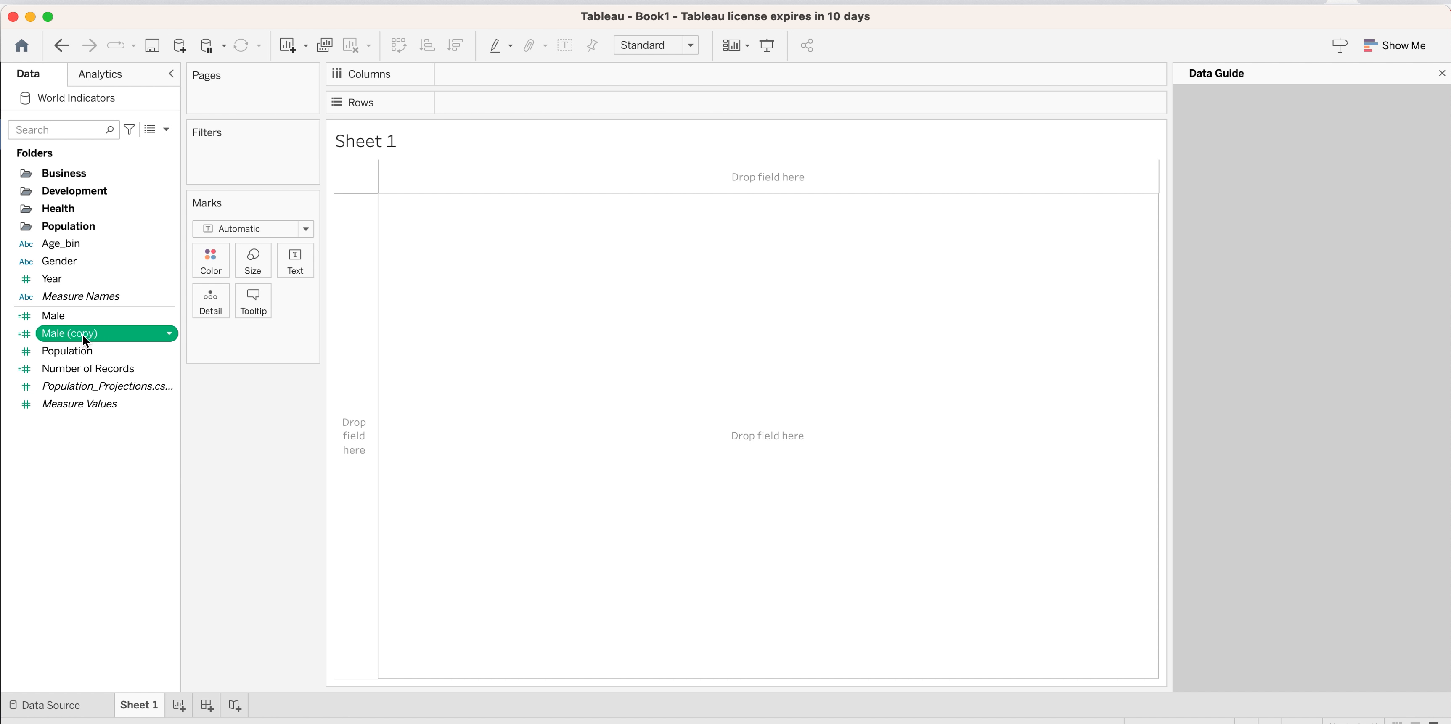
pyautogui.click(168, 332)
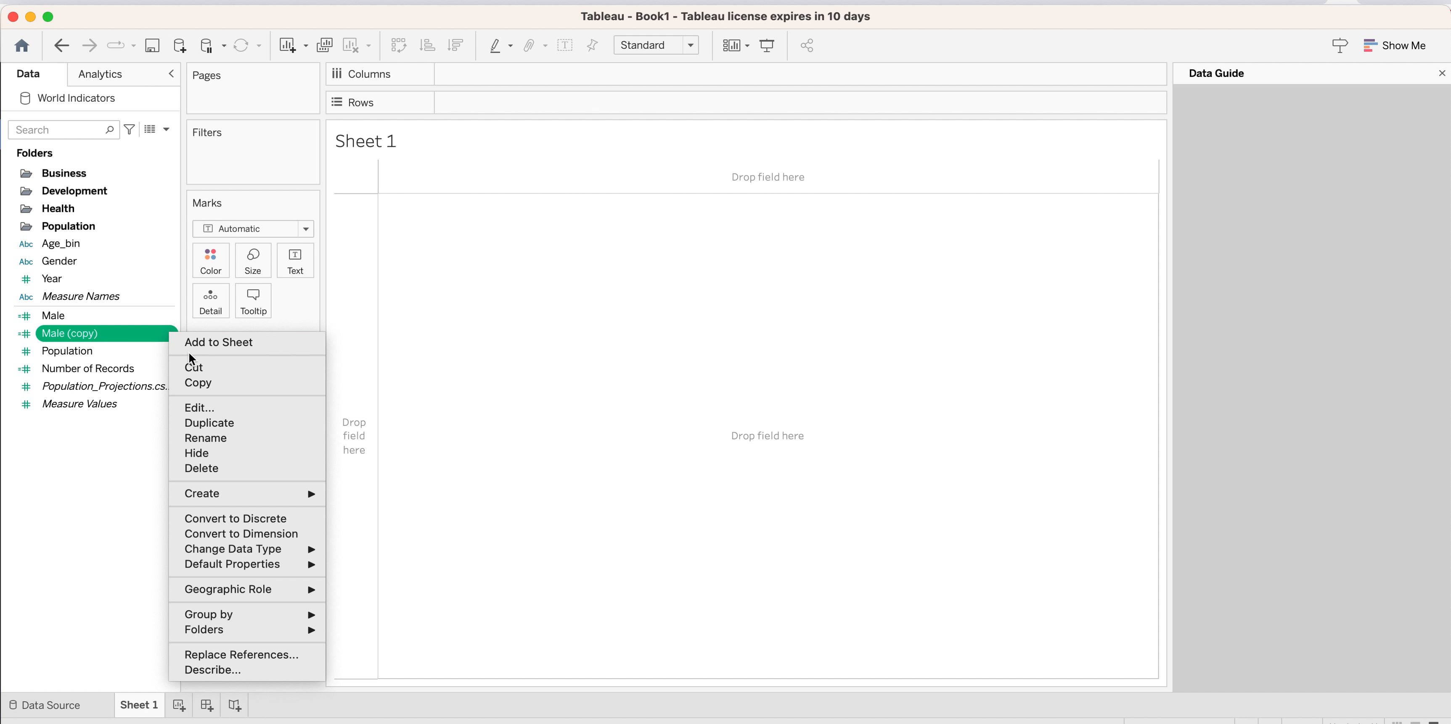
pyautogui.click(205, 408)
pyautogui.click(568, 248)
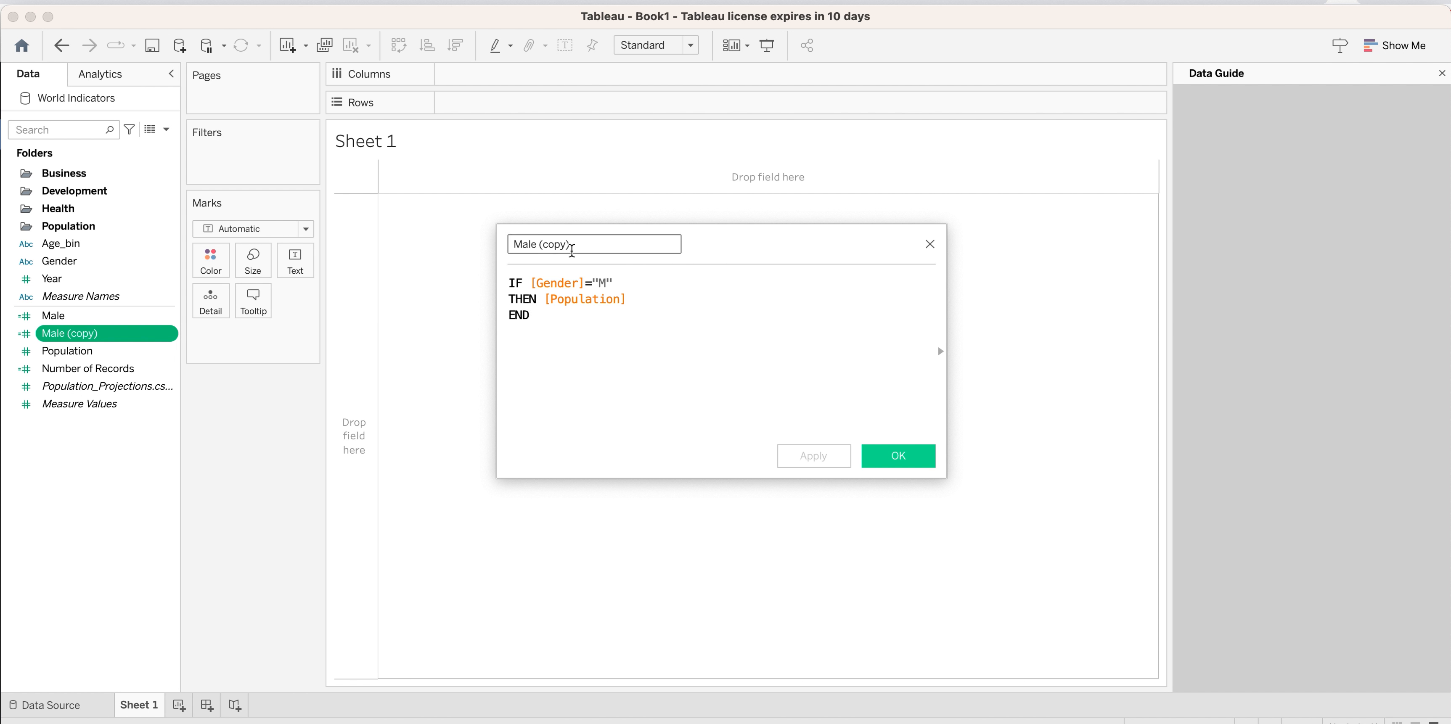
pyautogui.moveTo(555, 249); pyautogui.dragTo(499, 245)
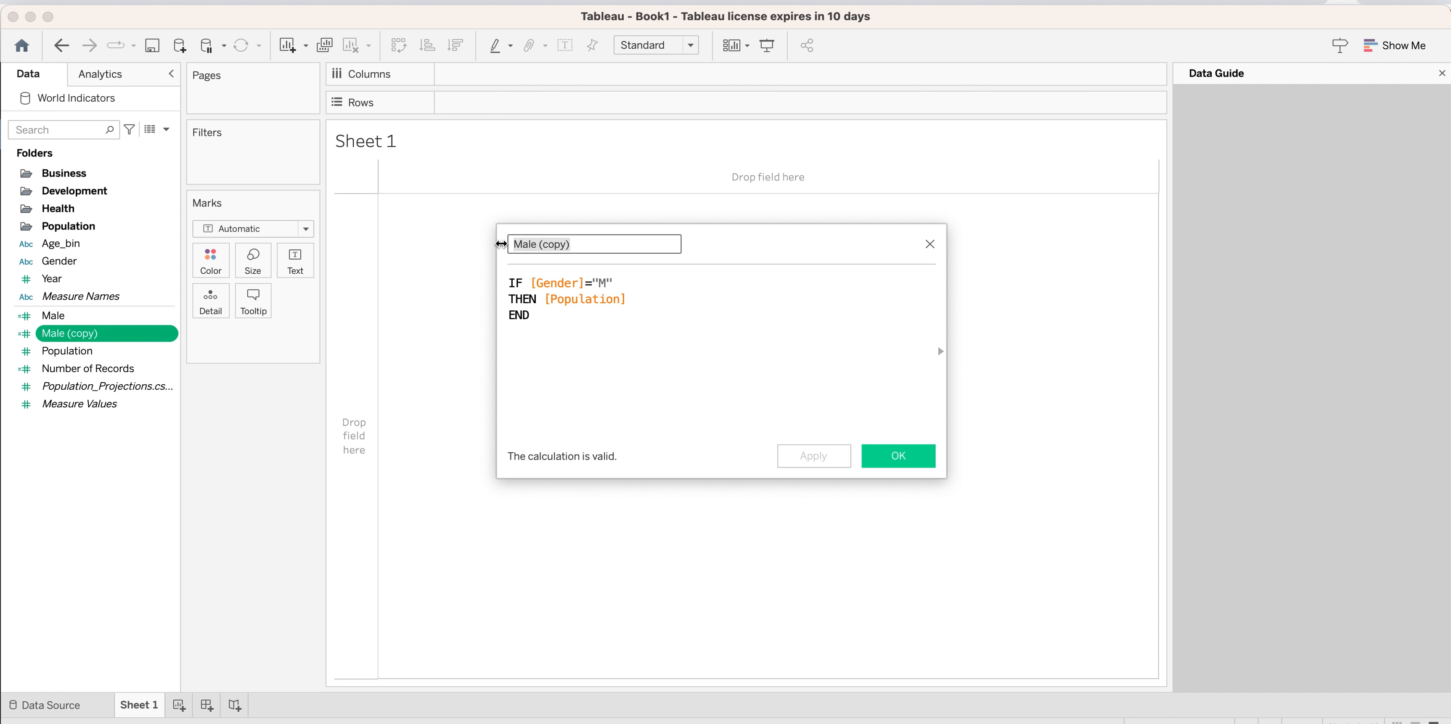
pyautogui.write('Female')
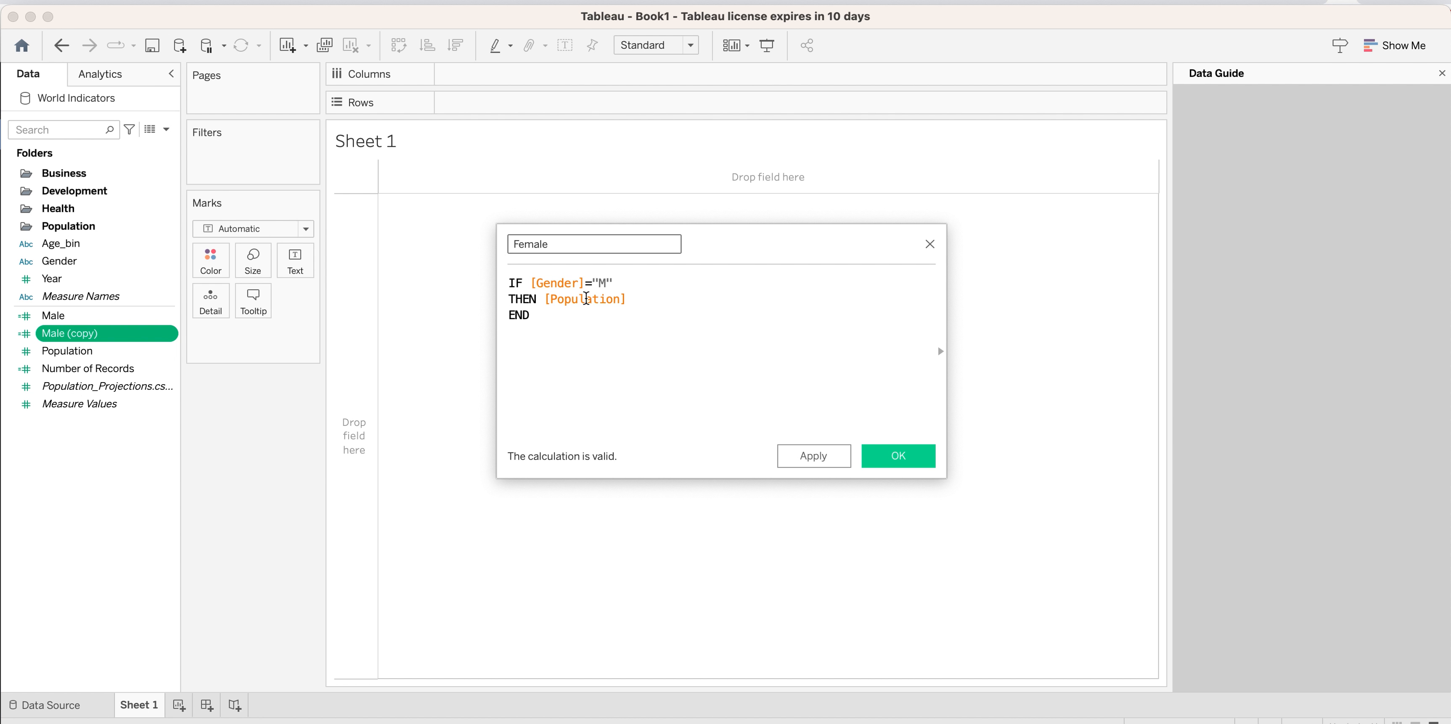
# Change the gender condition in the Female formula to "F" and save the calculation.
pyautogui.click(606, 282)
pyautogui.press('BackSpace')
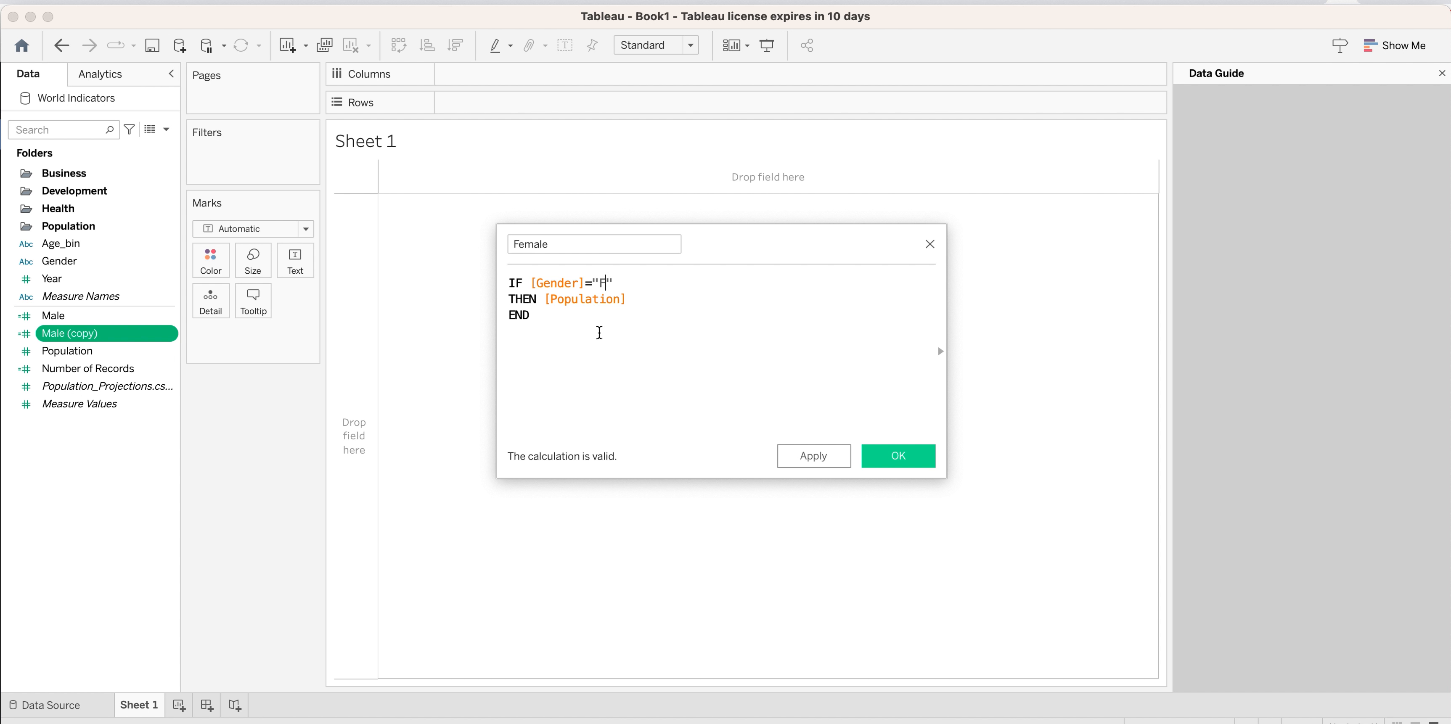
pyautogui.click(813, 455)
pyautogui.click(898, 455)
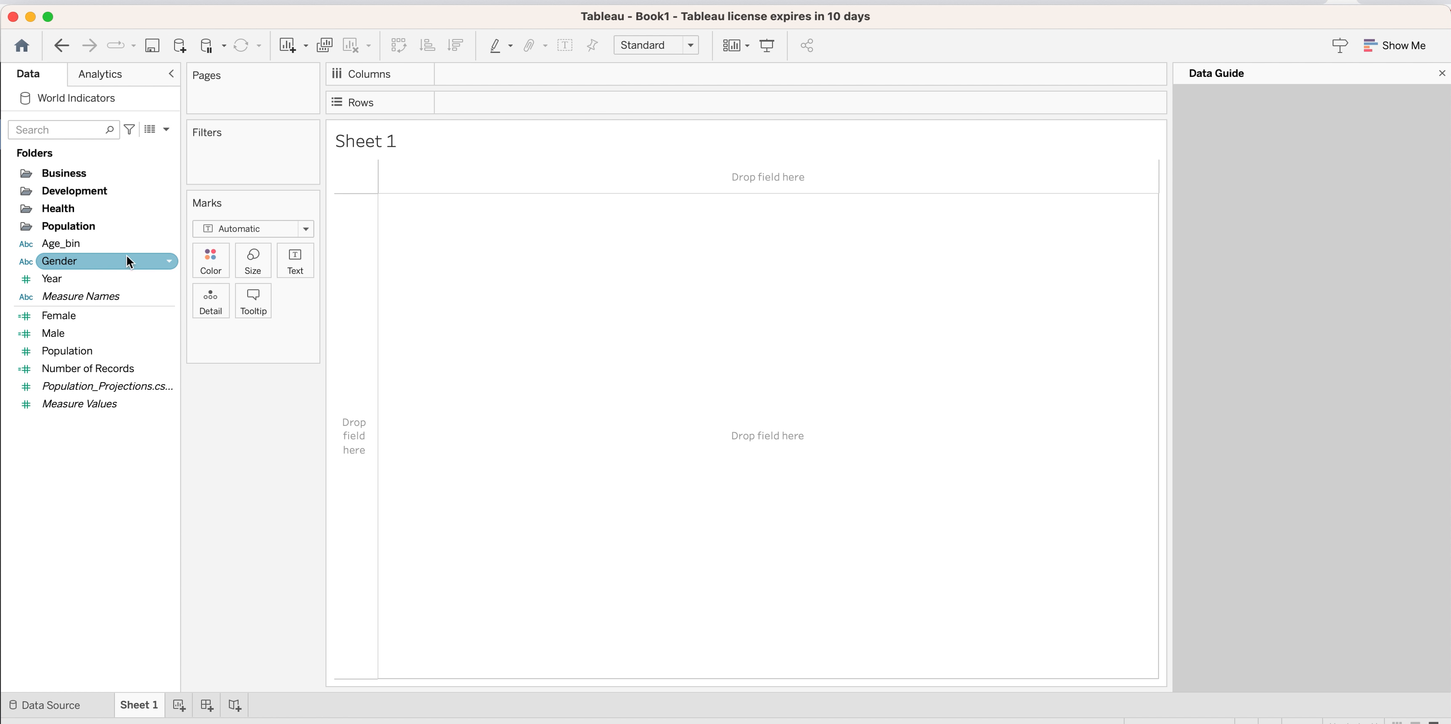
# Place Age_bin on the rows and the sum of Female on the columns of Sheet 1.
pyautogui.moveTo(76, 242); pyautogui.dragTo(342, 392)
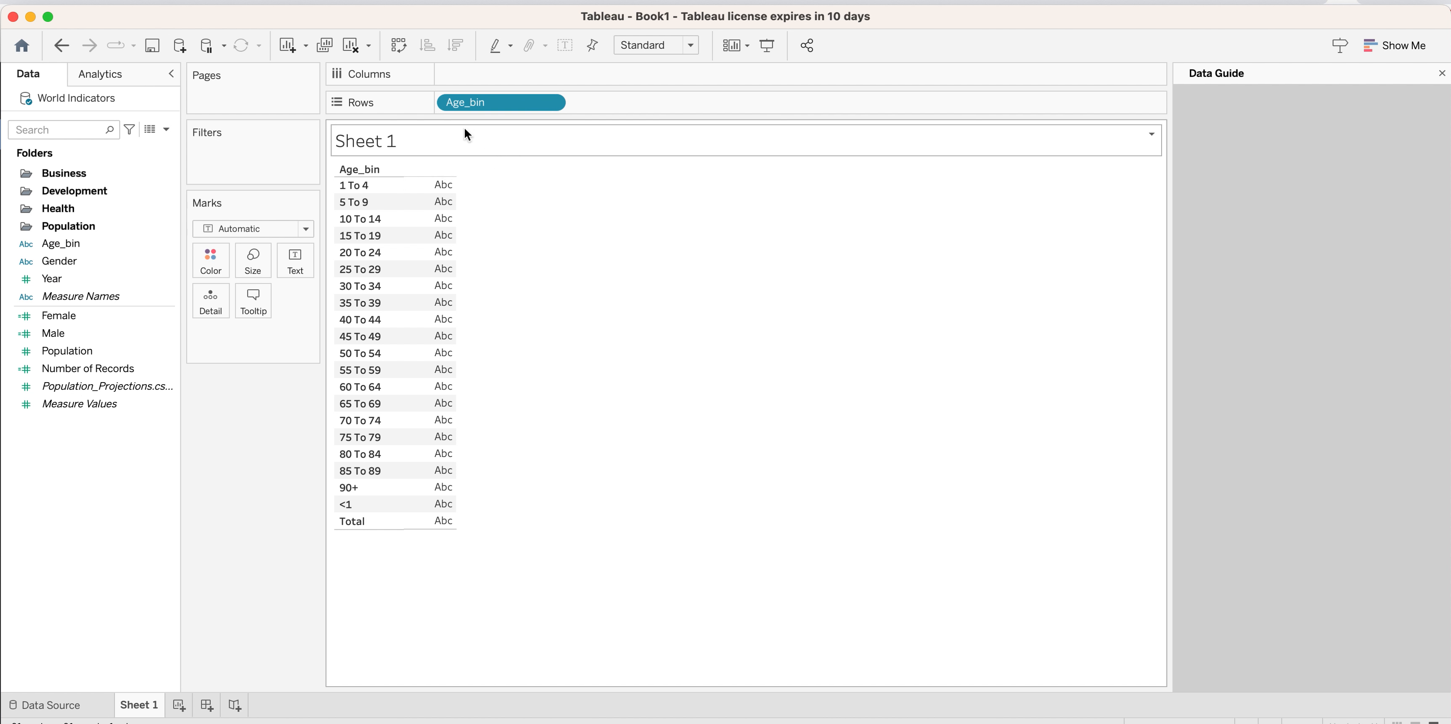
pyautogui.moveTo(72, 322); pyautogui.dragTo(510, 85)
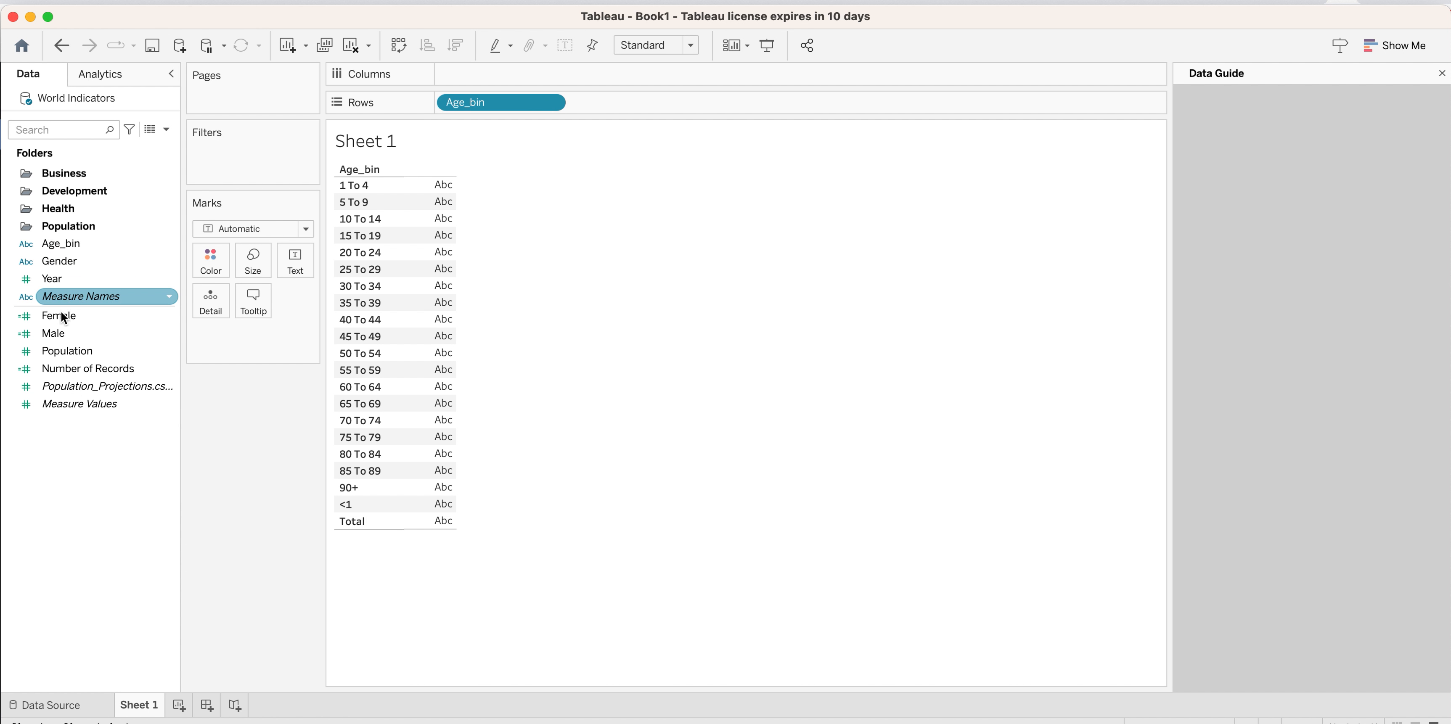
pyautogui.moveTo(62, 316); pyautogui.dragTo(490, 82)
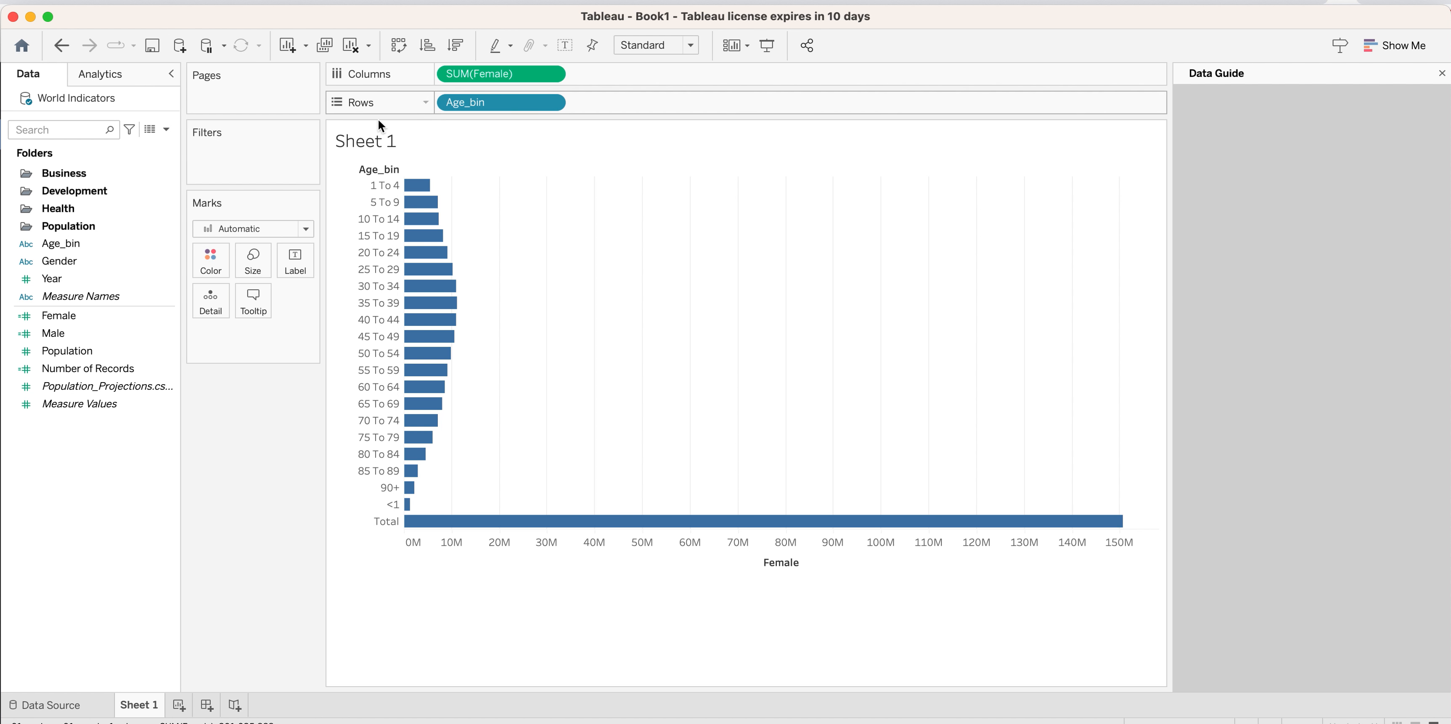
# Add the sum of Male to the columns and order it before Female.
pyautogui.click(48, 333)
pyautogui.moveTo(48, 334); pyautogui.dragTo(584, 72)
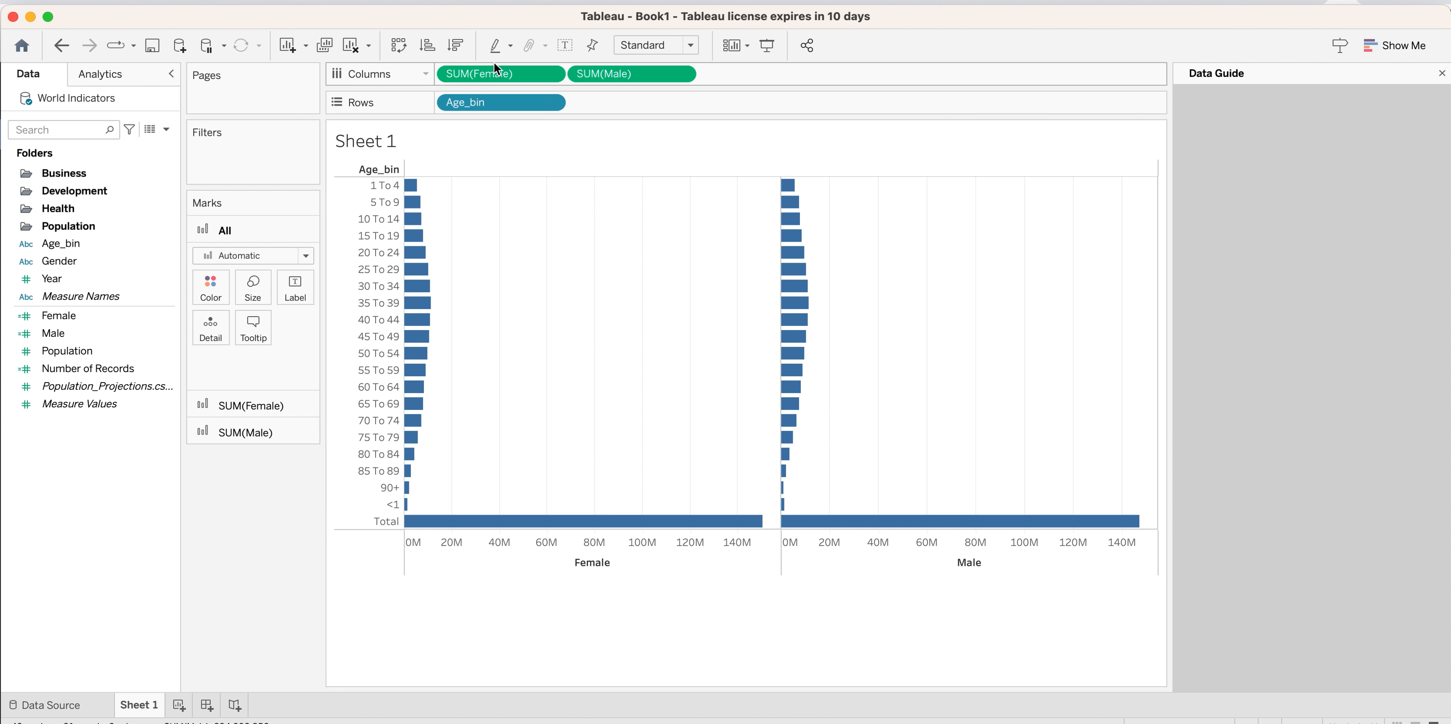
pyautogui.moveTo(494, 66); pyautogui.dragTo(764, 77)
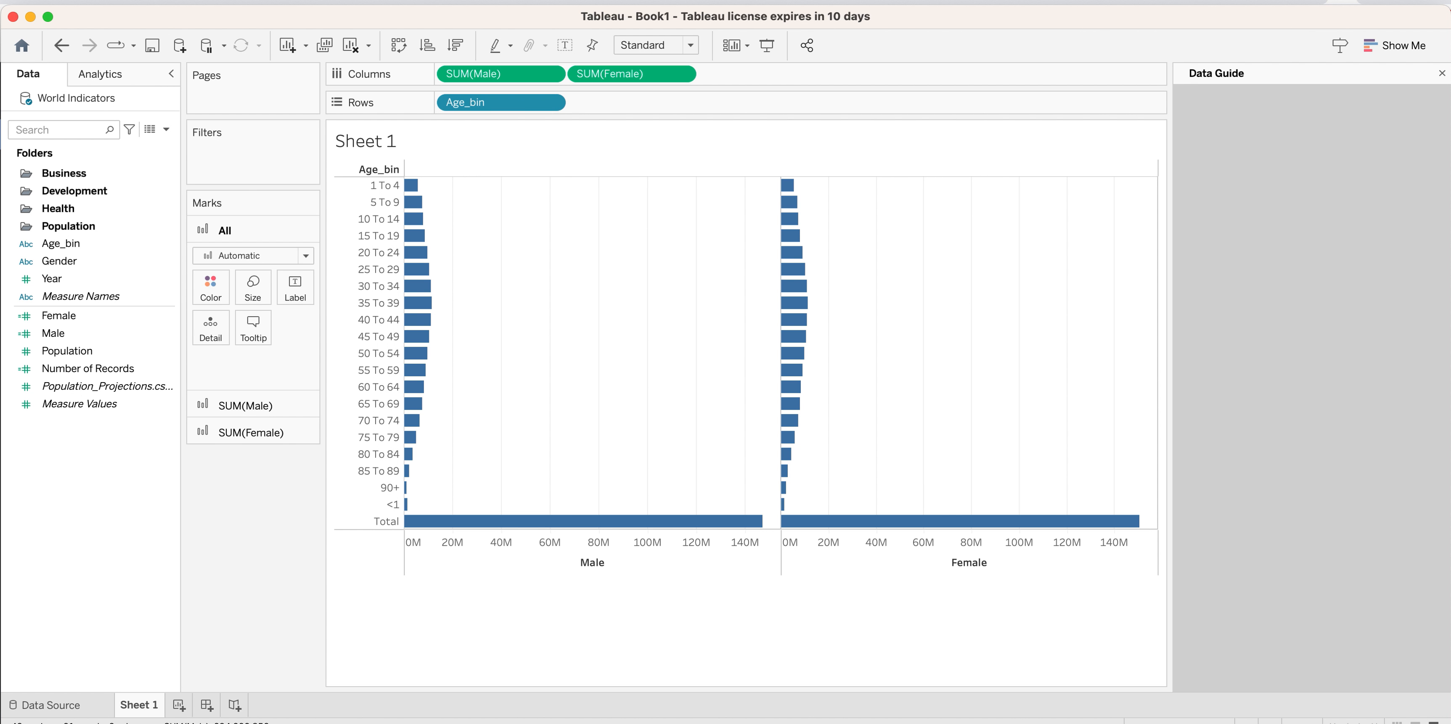
# Exclude the Total age bin from the Male and Female bar charts.
pyautogui.moveTo(589, 553)
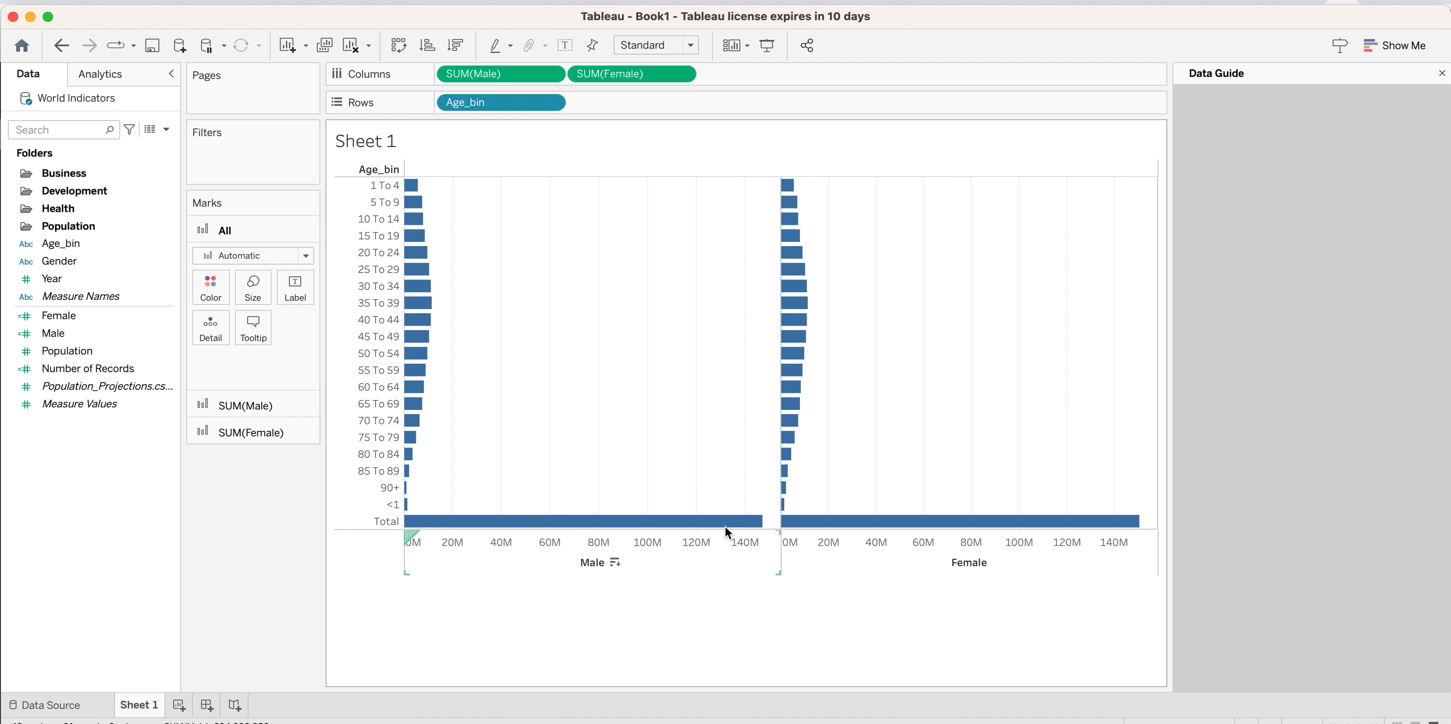
pyautogui.click(365, 519)
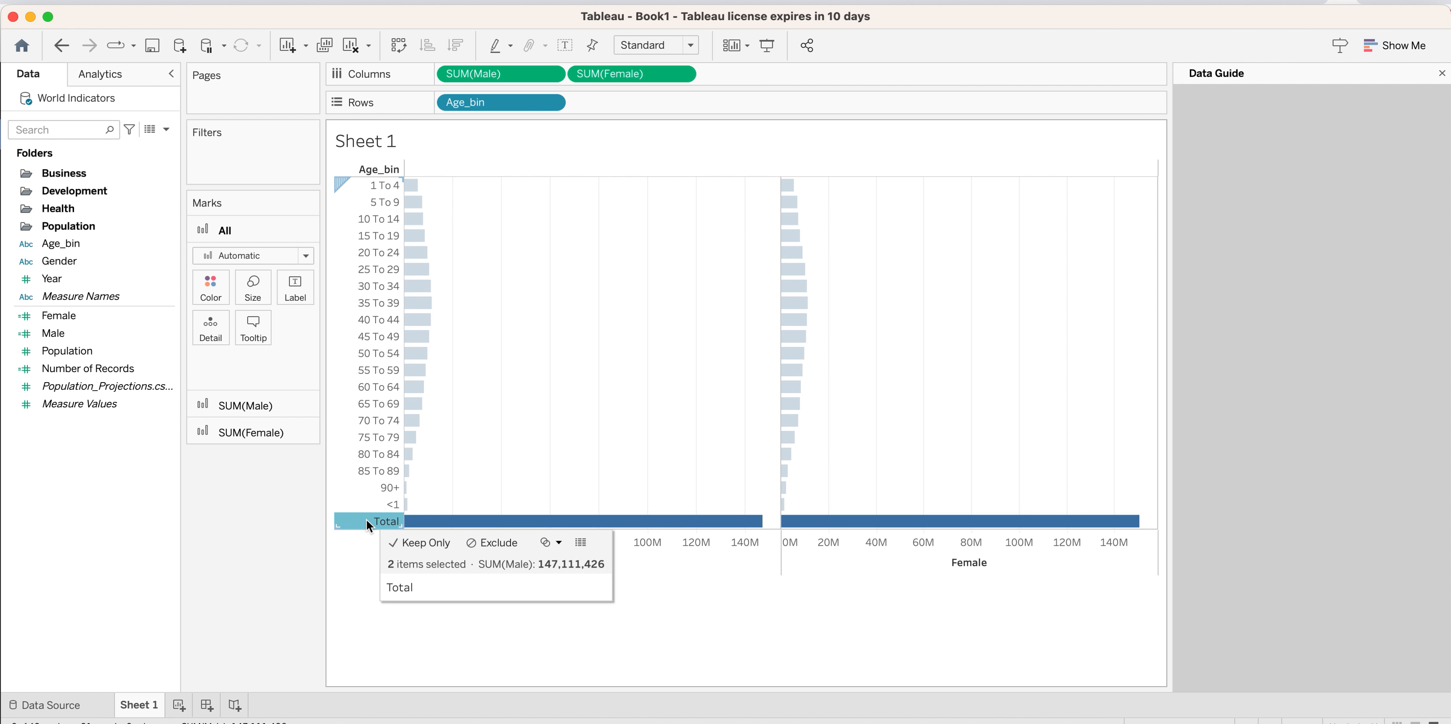
pyautogui.click(481, 543)
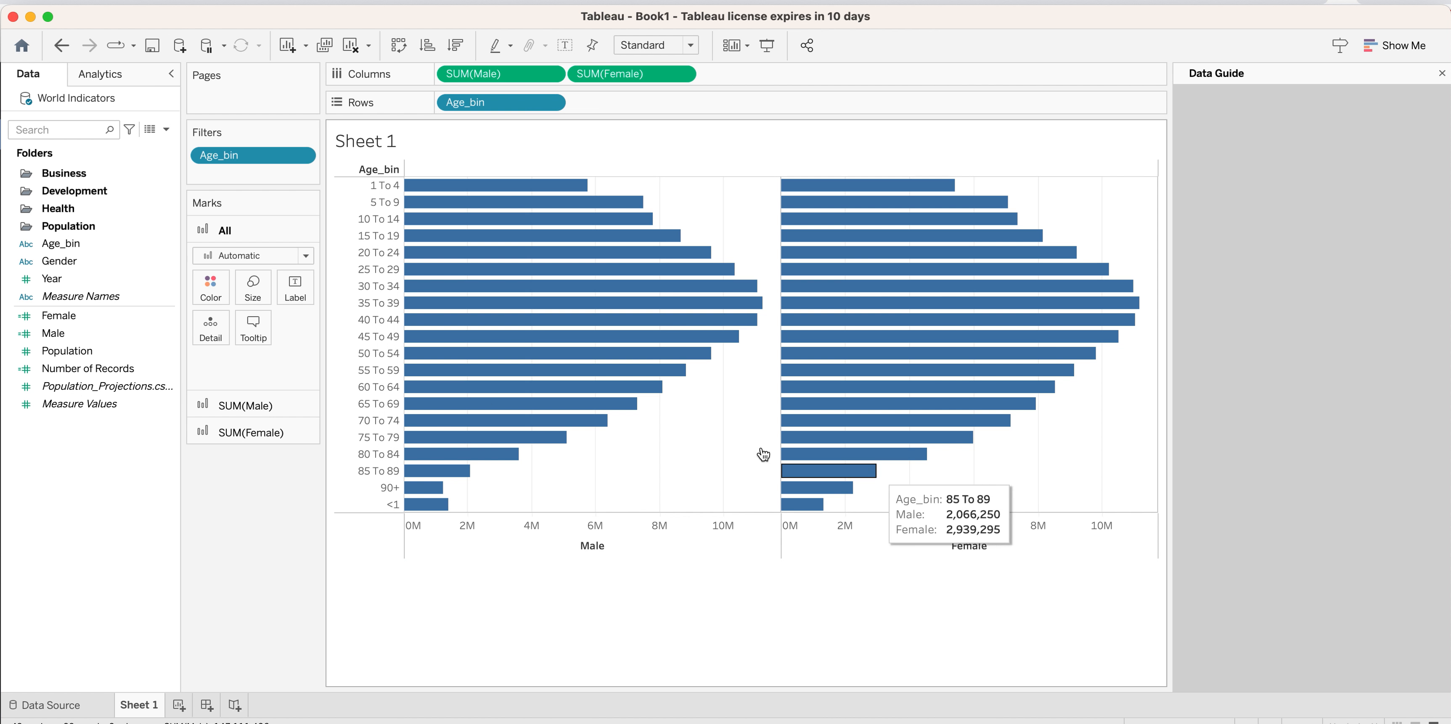
# Color the bars by Gender, using blue for M and pink for F.
pyautogui.moveTo(82, 260); pyautogui.dragTo(202, 290)
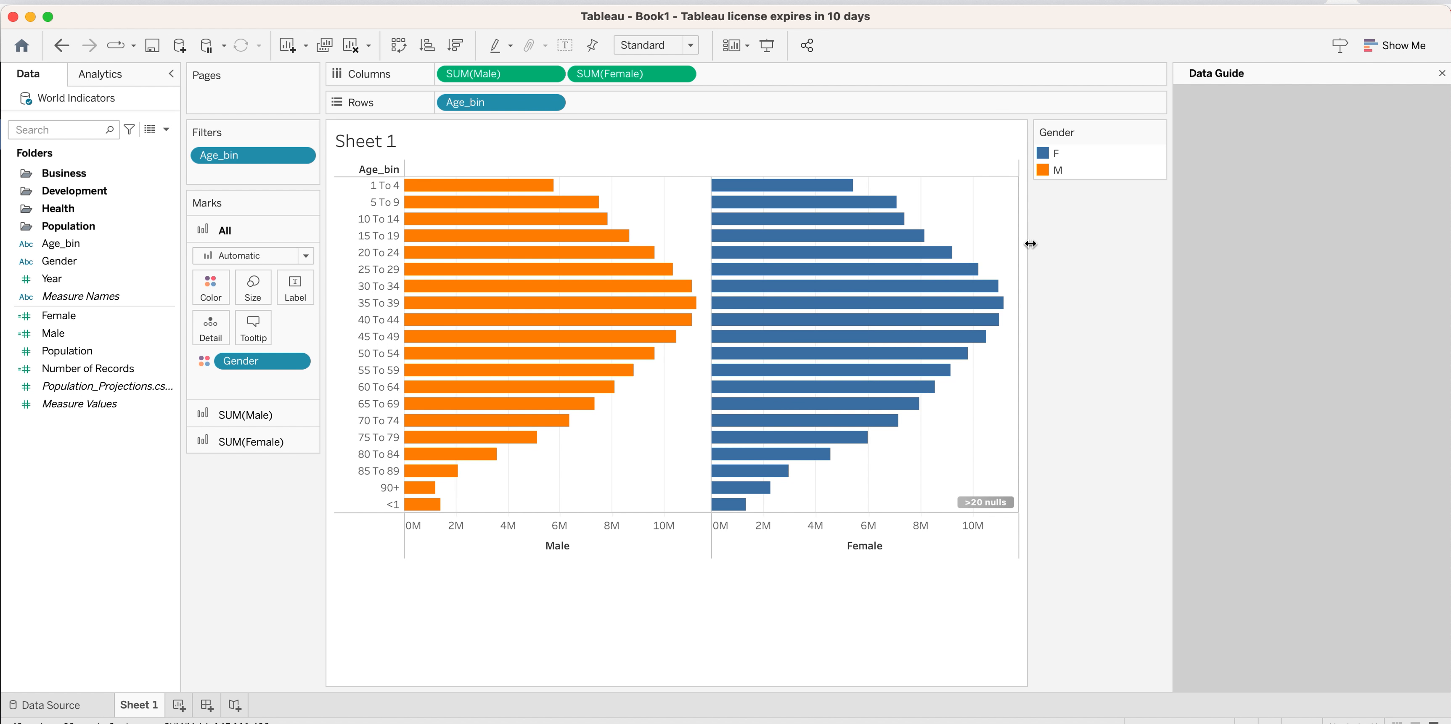
pyautogui.click(1157, 132)
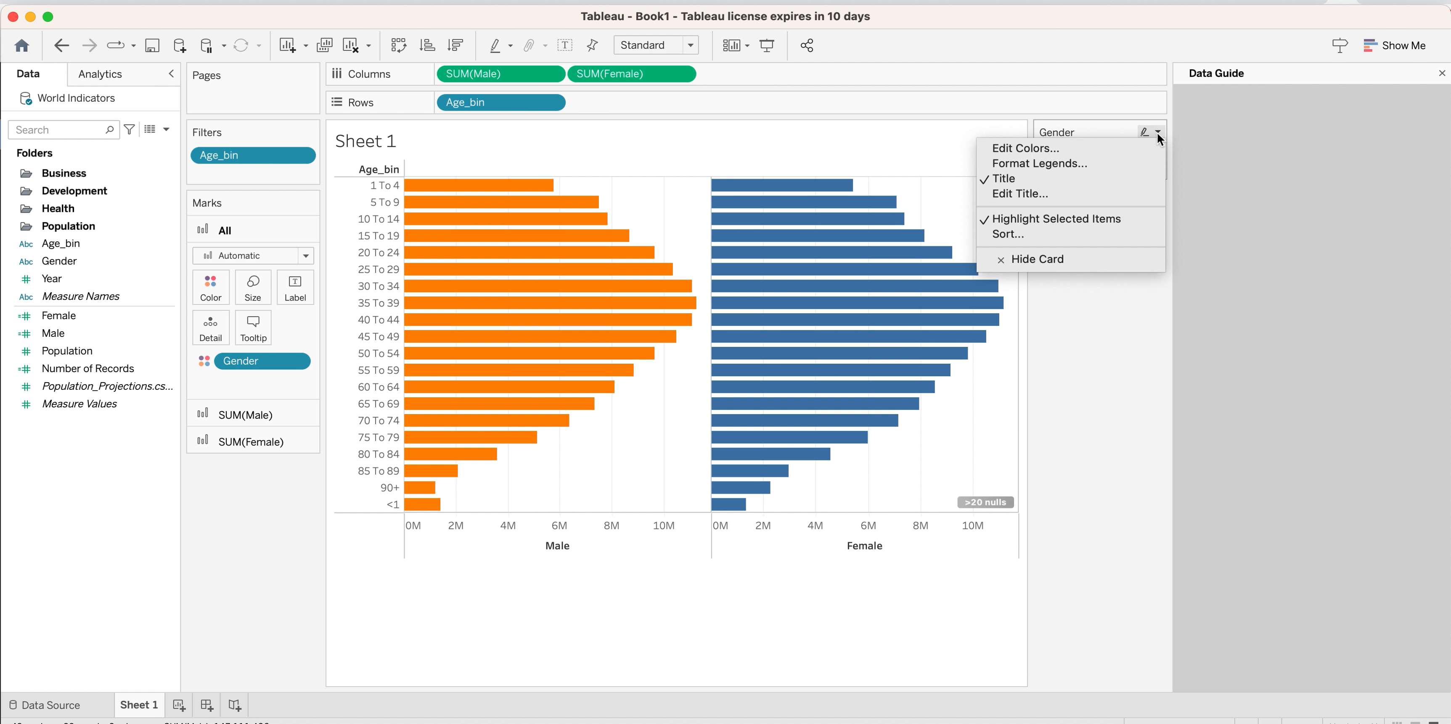
pyautogui.click(1027, 148)
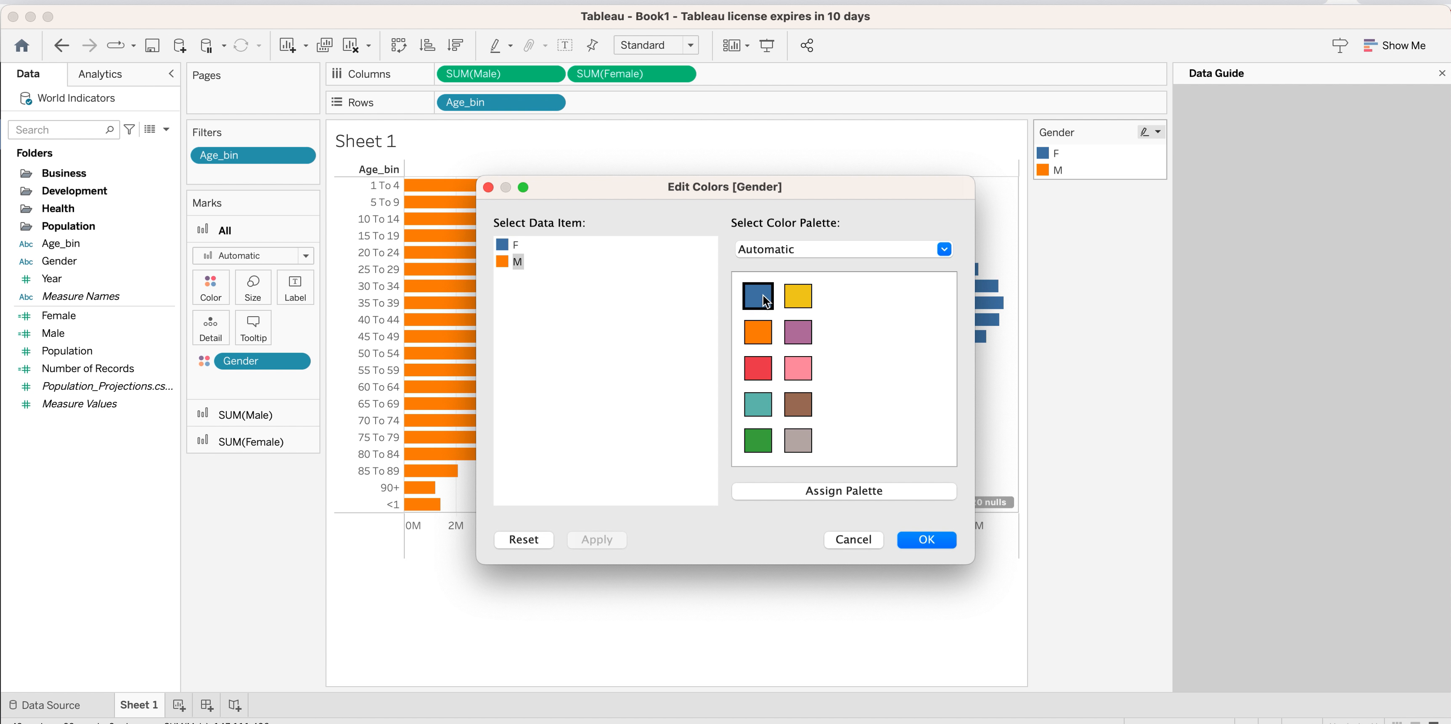
pyautogui.click(762, 295)
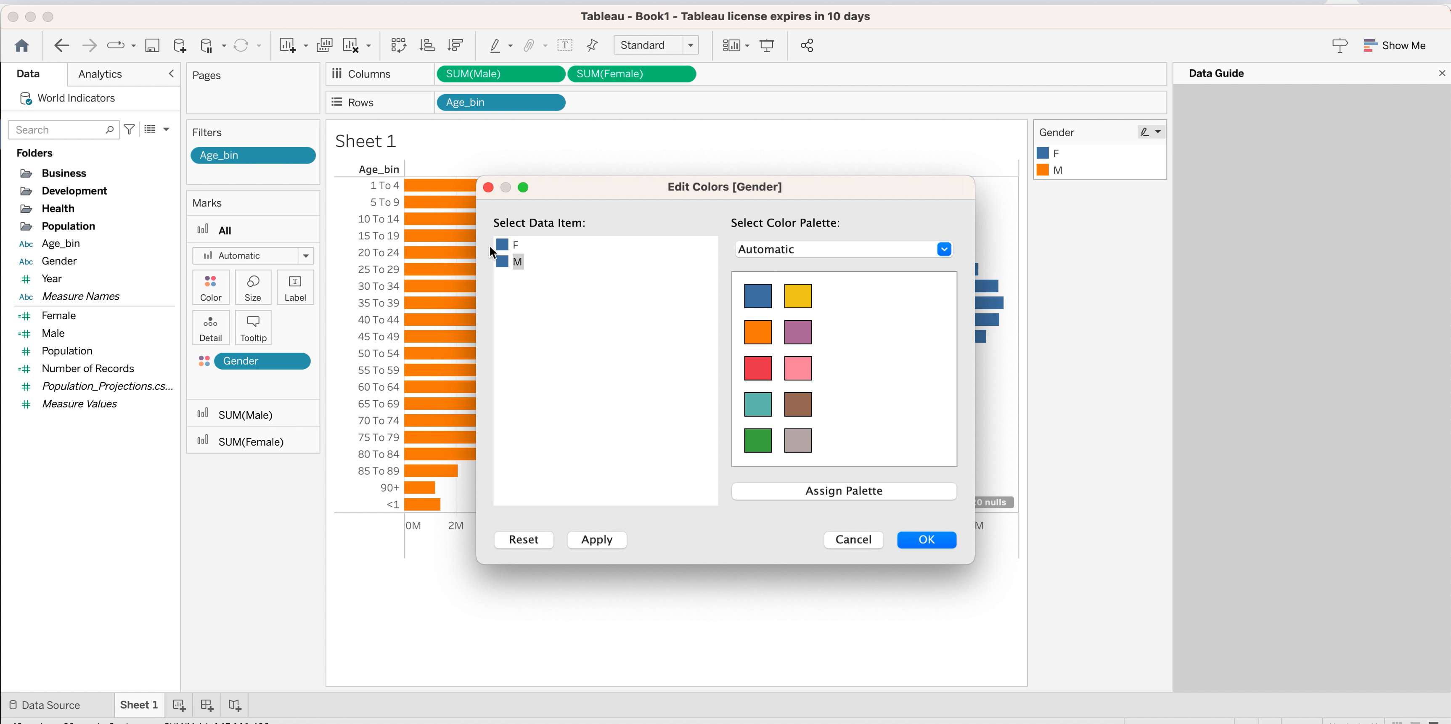
pyautogui.click(506, 247)
pyautogui.click(798, 370)
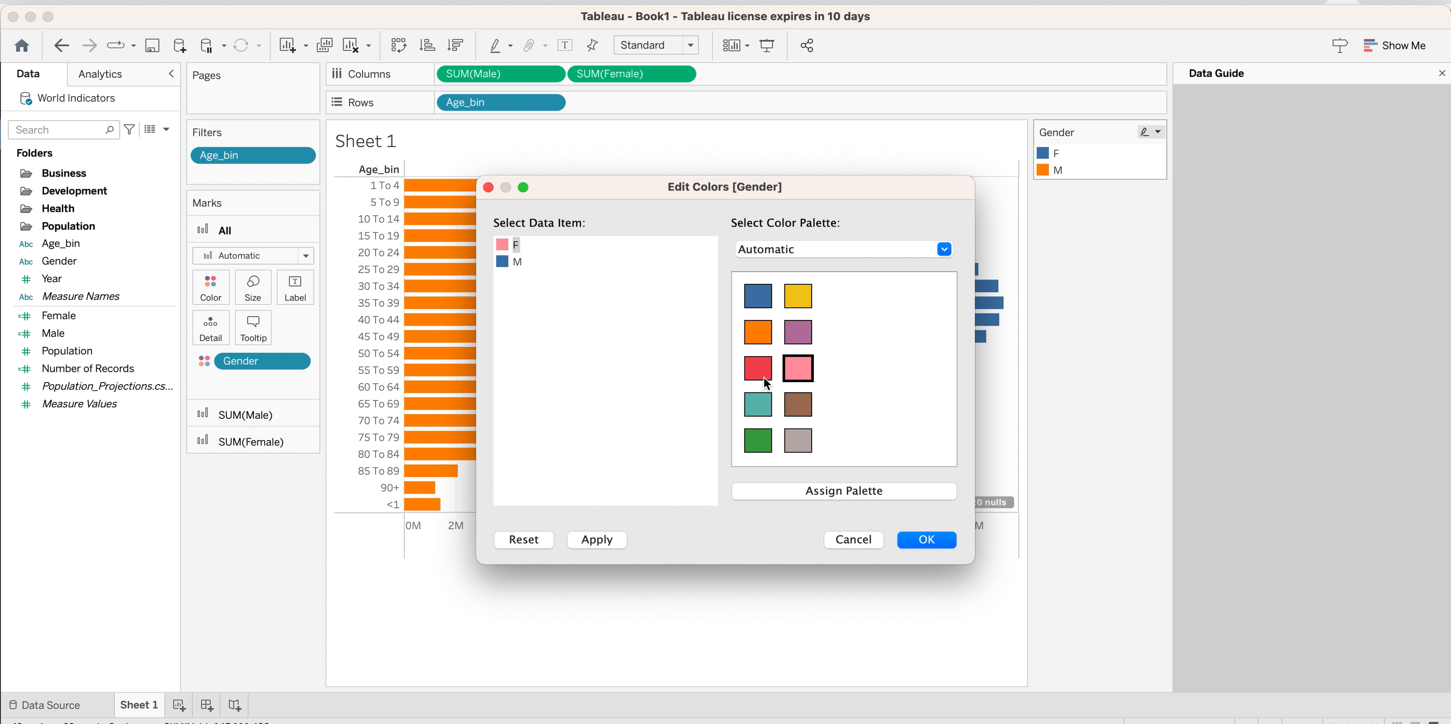
pyautogui.click(596, 540)
pyautogui.click(933, 541)
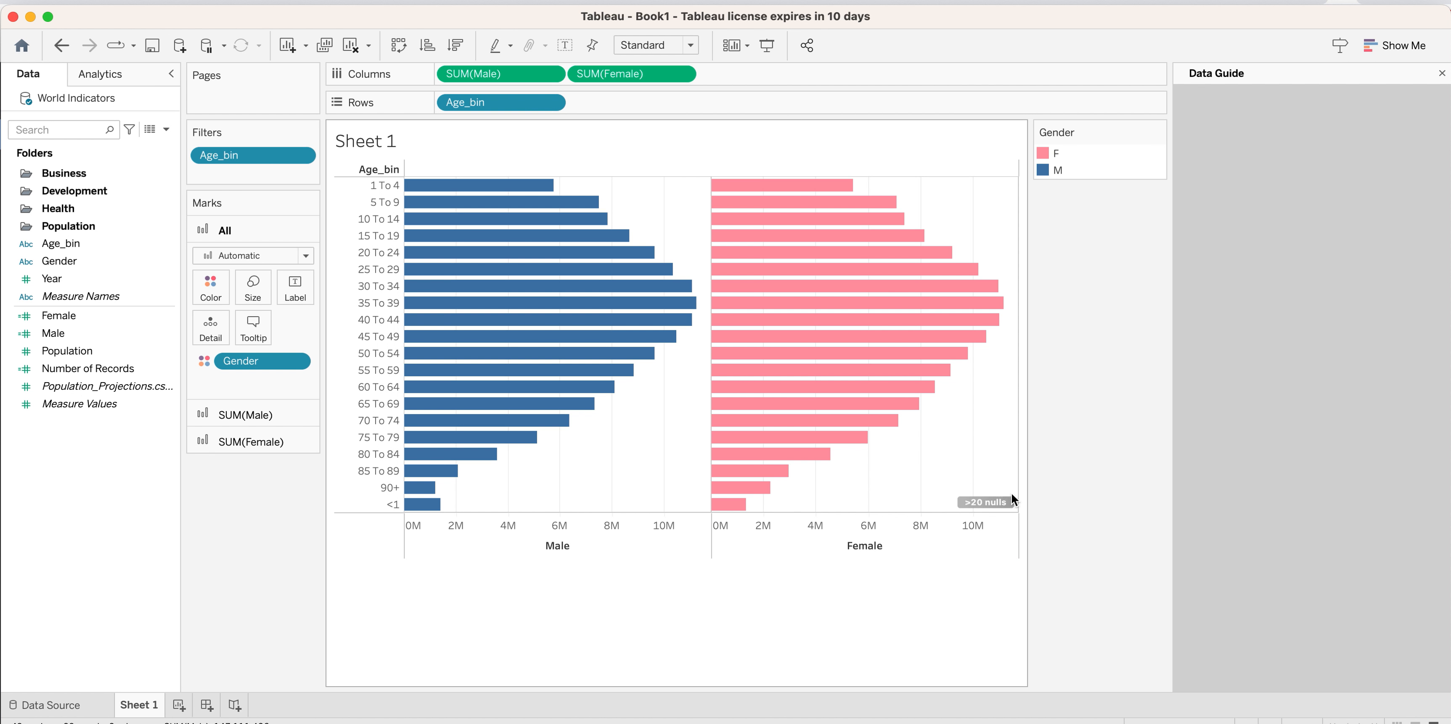
# Set the null values on the Male axis to show at the default position.
pyautogui.click(985, 502)
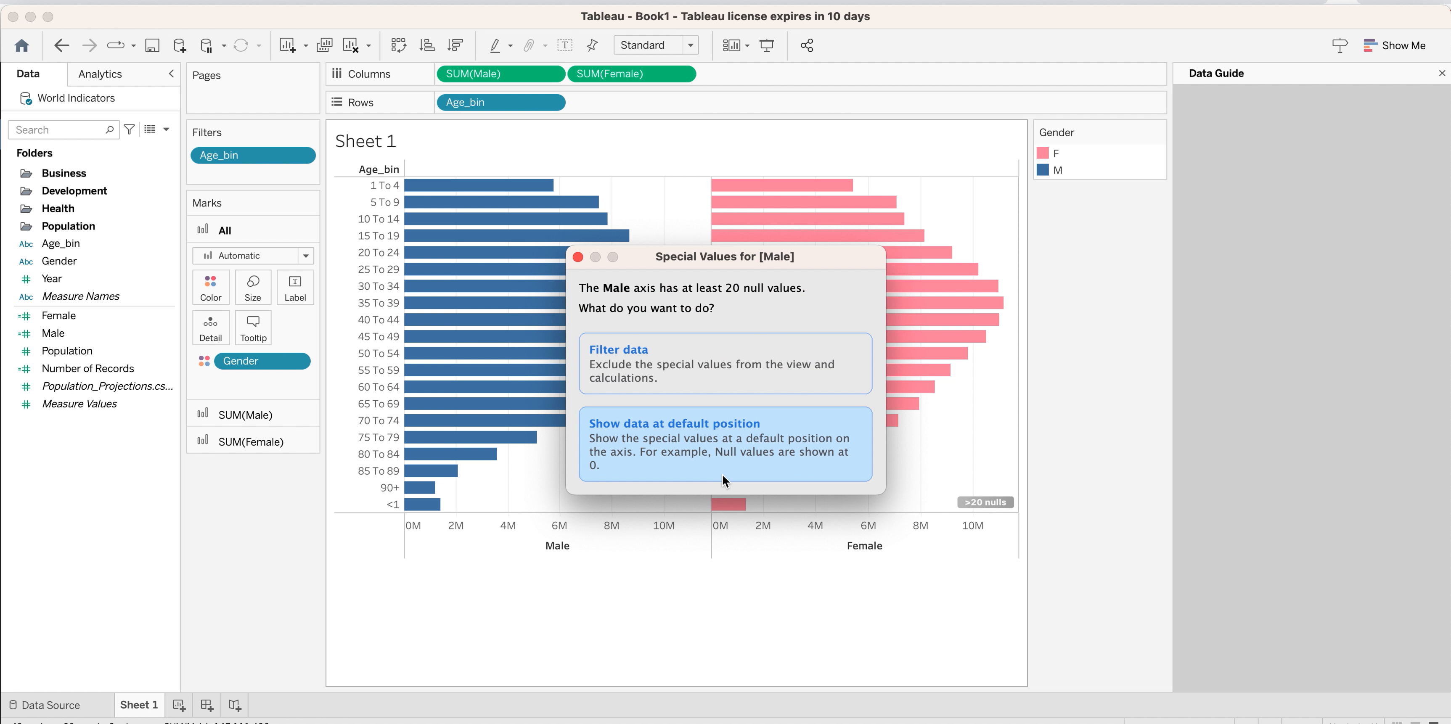
pyautogui.click(693, 440)
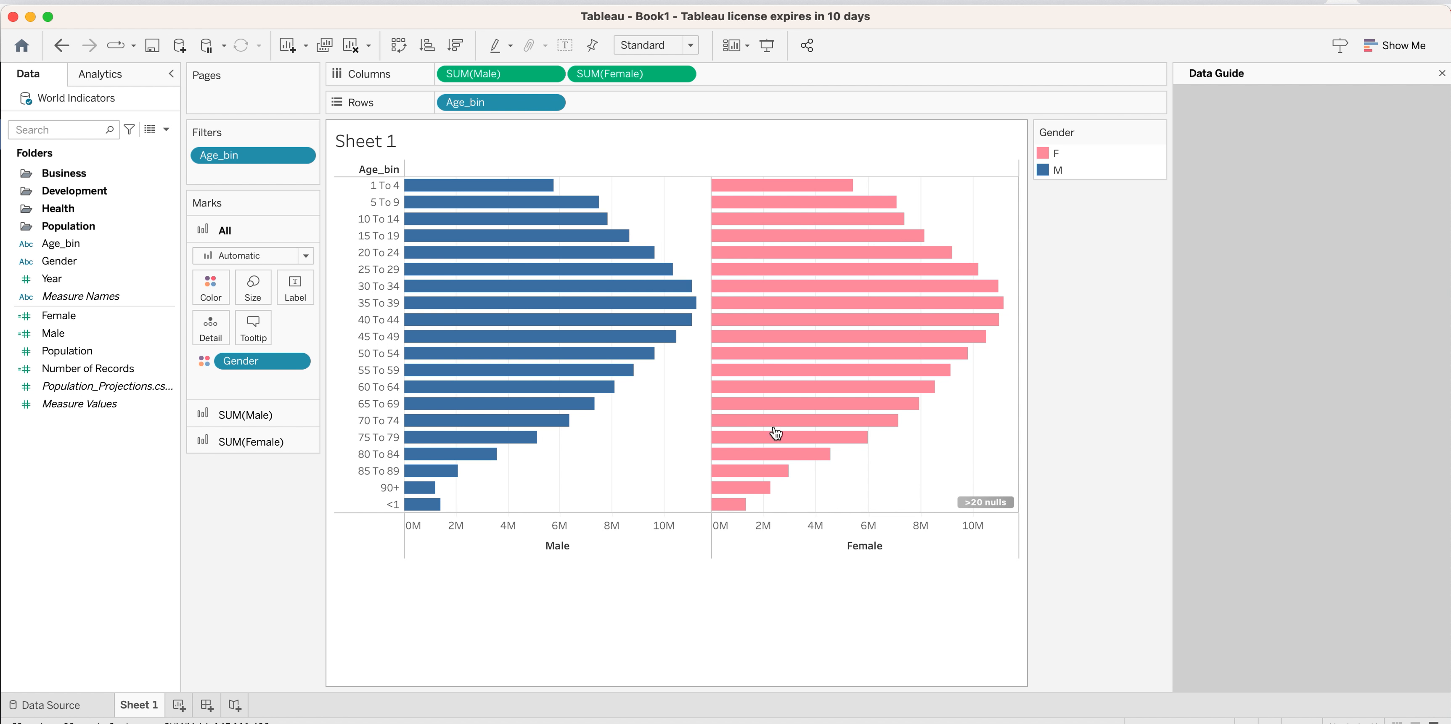
# Set the null values on the Female axis to show at the default position.
pyautogui.click(979, 501)
pyautogui.click(668, 425)
pyautogui.click(720, 525)
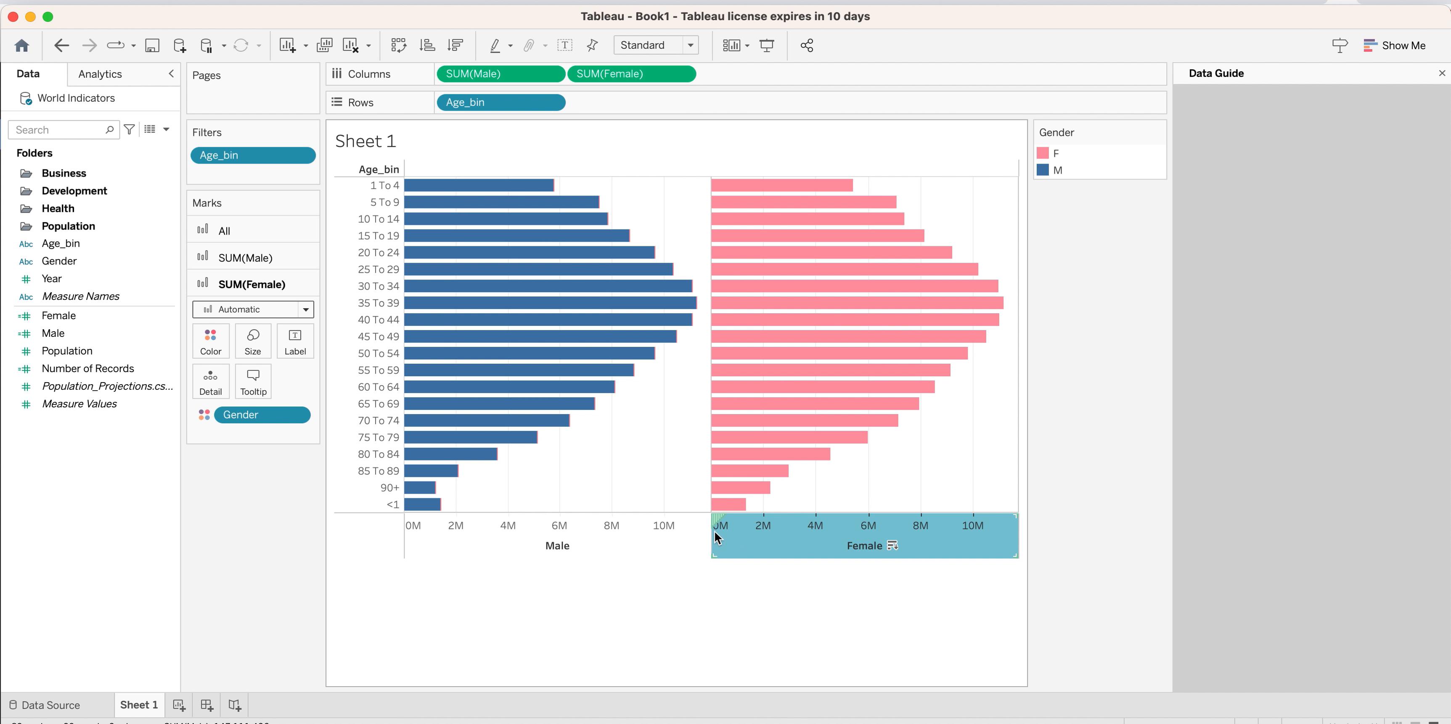
# Reverse the scale of the Male axis so its bars extend outward from the shared center line.
pyautogui.click(608, 534)
pyautogui.rightClick(607, 534)
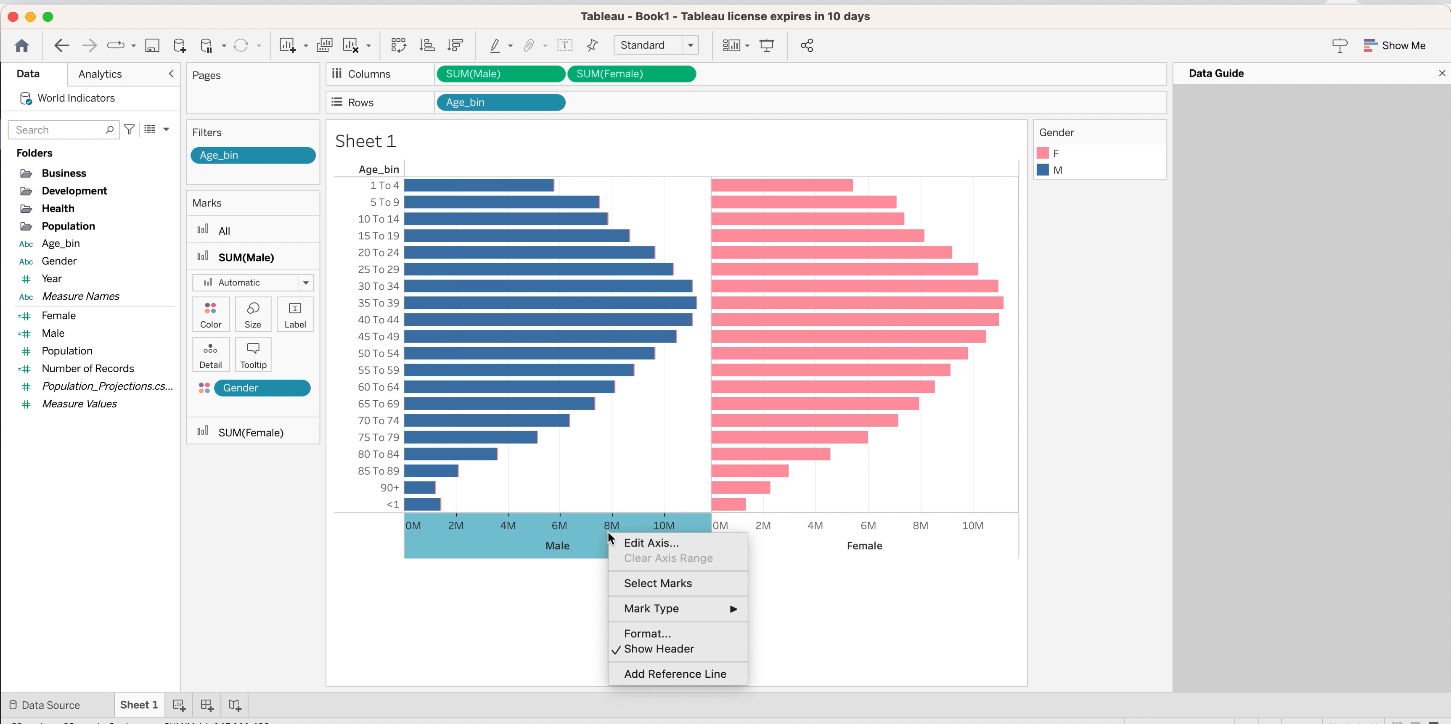
pyautogui.click(635, 543)
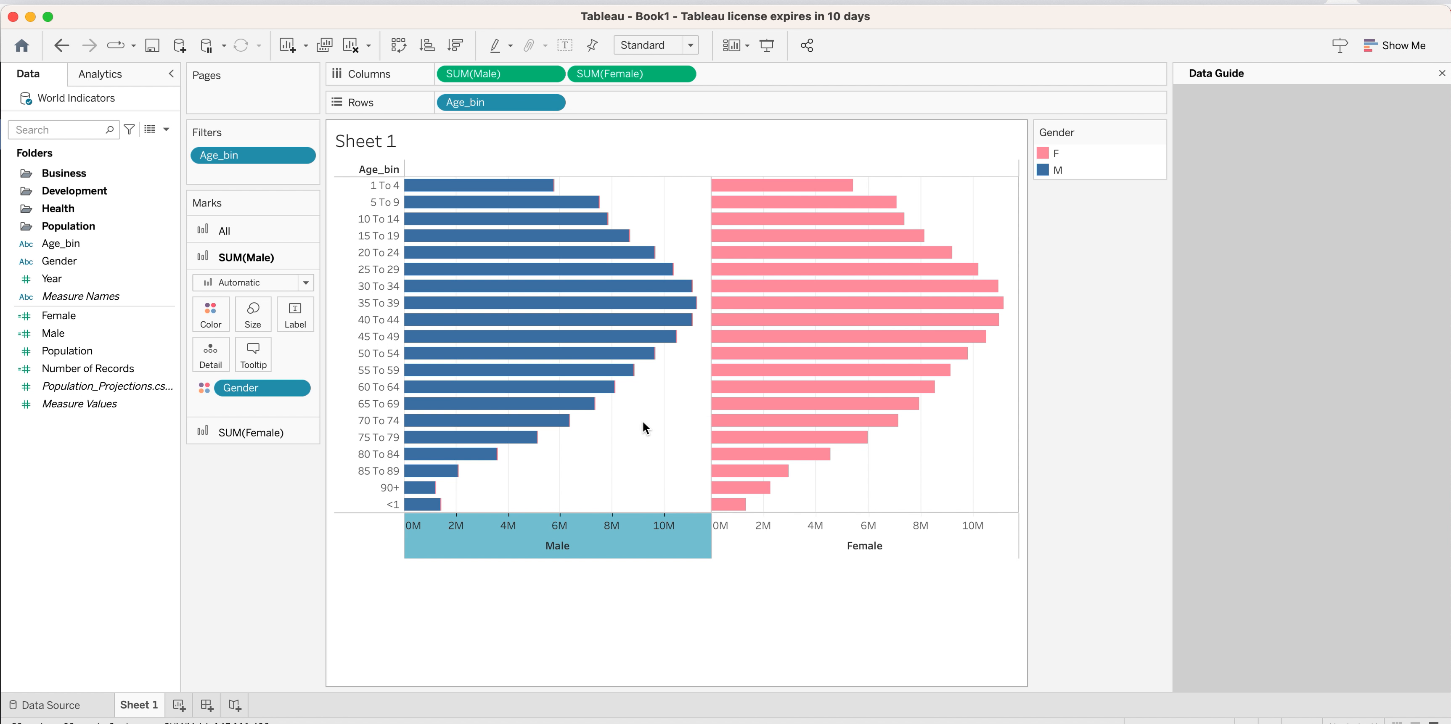
pyautogui.click(561, 408)
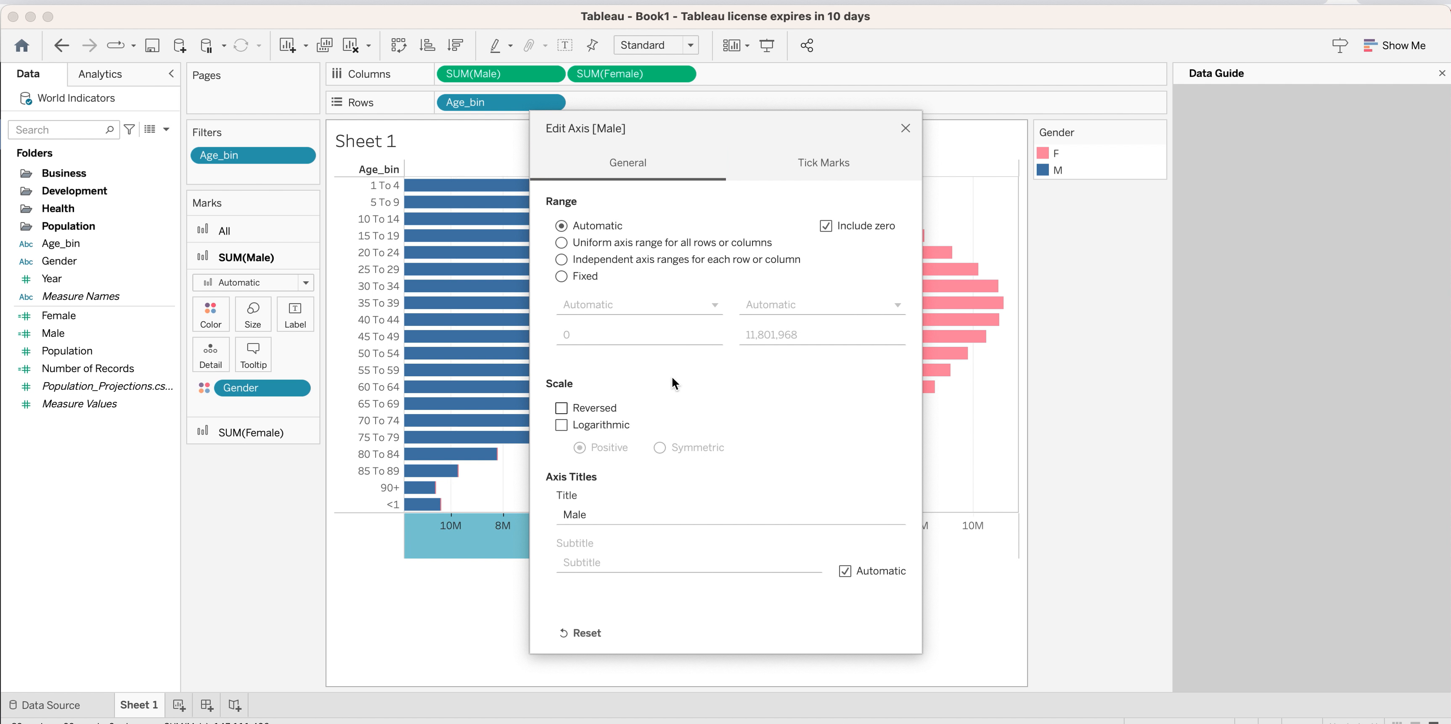
pyautogui.moveTo(832, 118); pyautogui.dragTo(1265, 270)
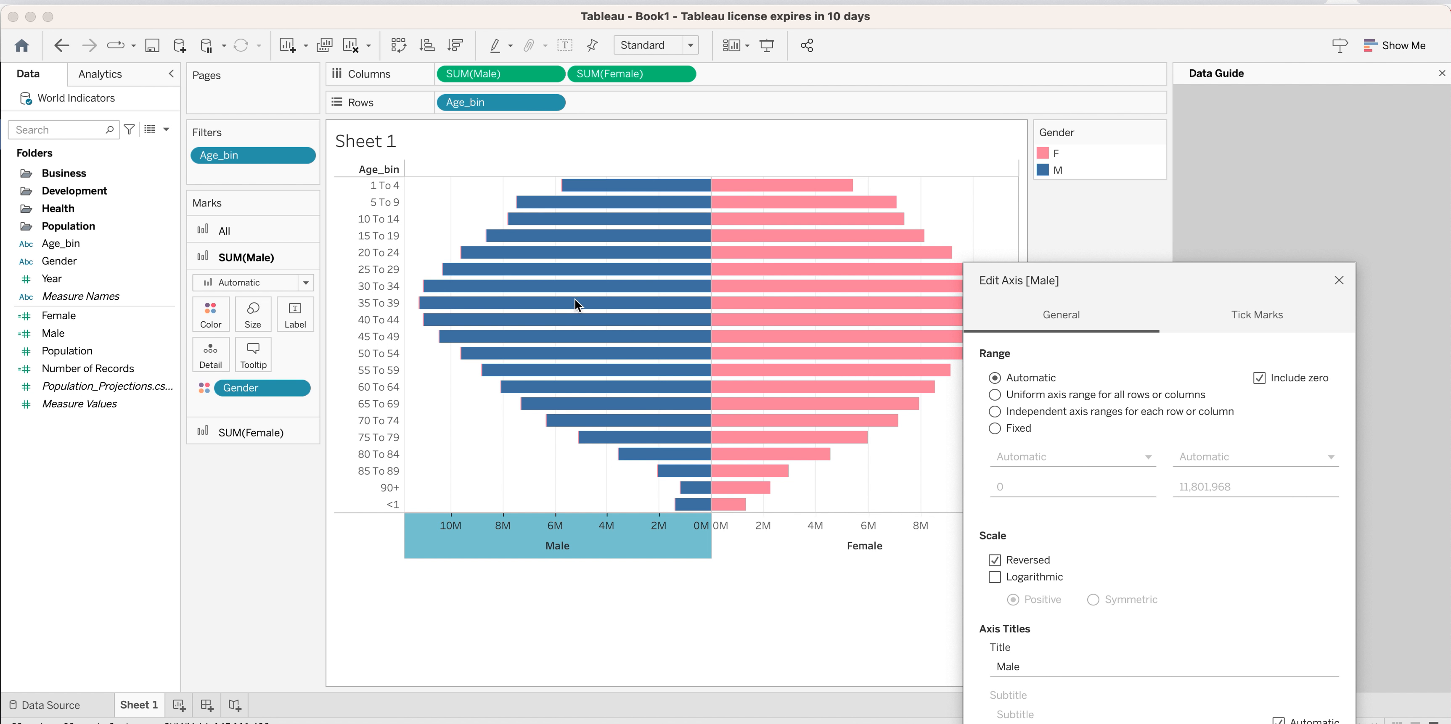
pyautogui.click(1338, 280)
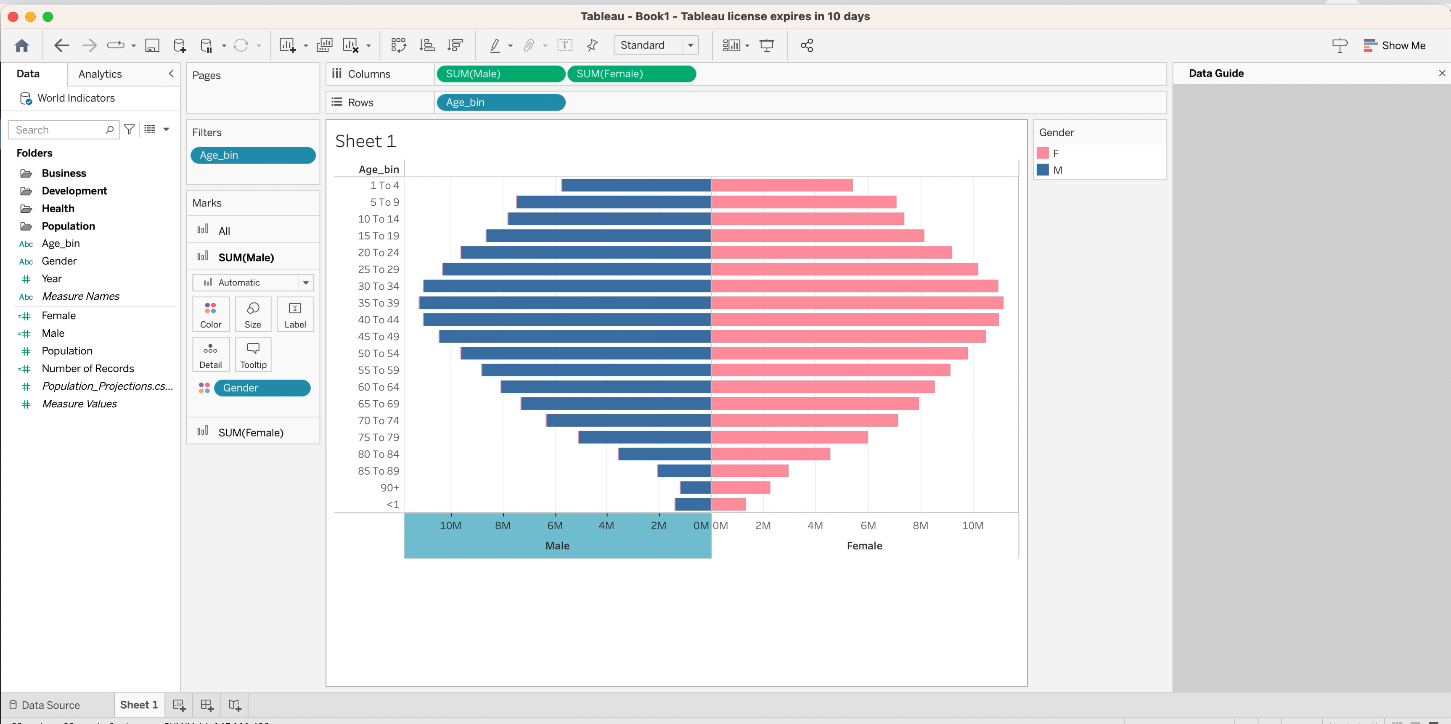
# Move the <1 age bin above the 1 To 4 bin in the chart's row order.
pyautogui.click(415, 722)
pyautogui.moveTo(681, 511)
pyautogui.moveTo(389, 501); pyautogui.dragTo(349, 182)
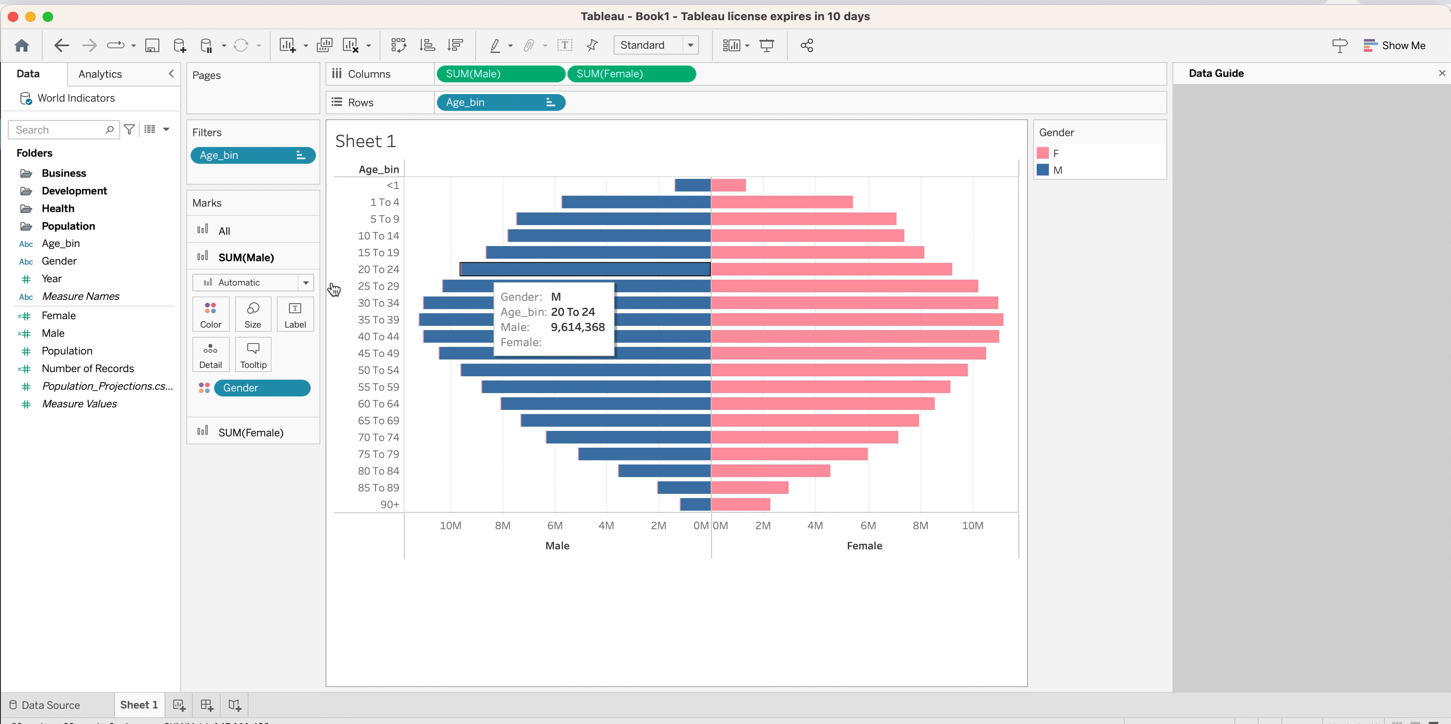
# Page the pyramid by Year and look through the years available in the page control.
pyautogui.click(124, 336)
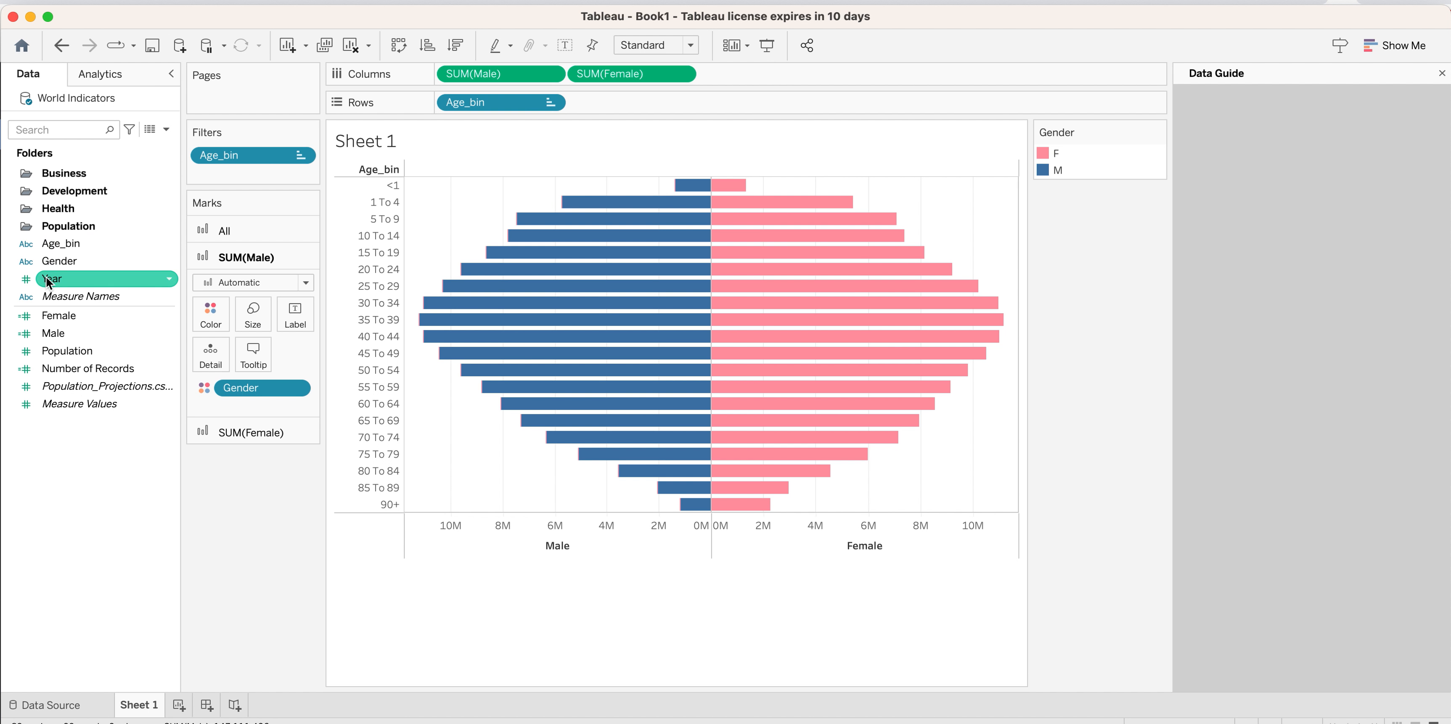
pyautogui.moveTo(52, 278); pyautogui.dragTo(201, 91)
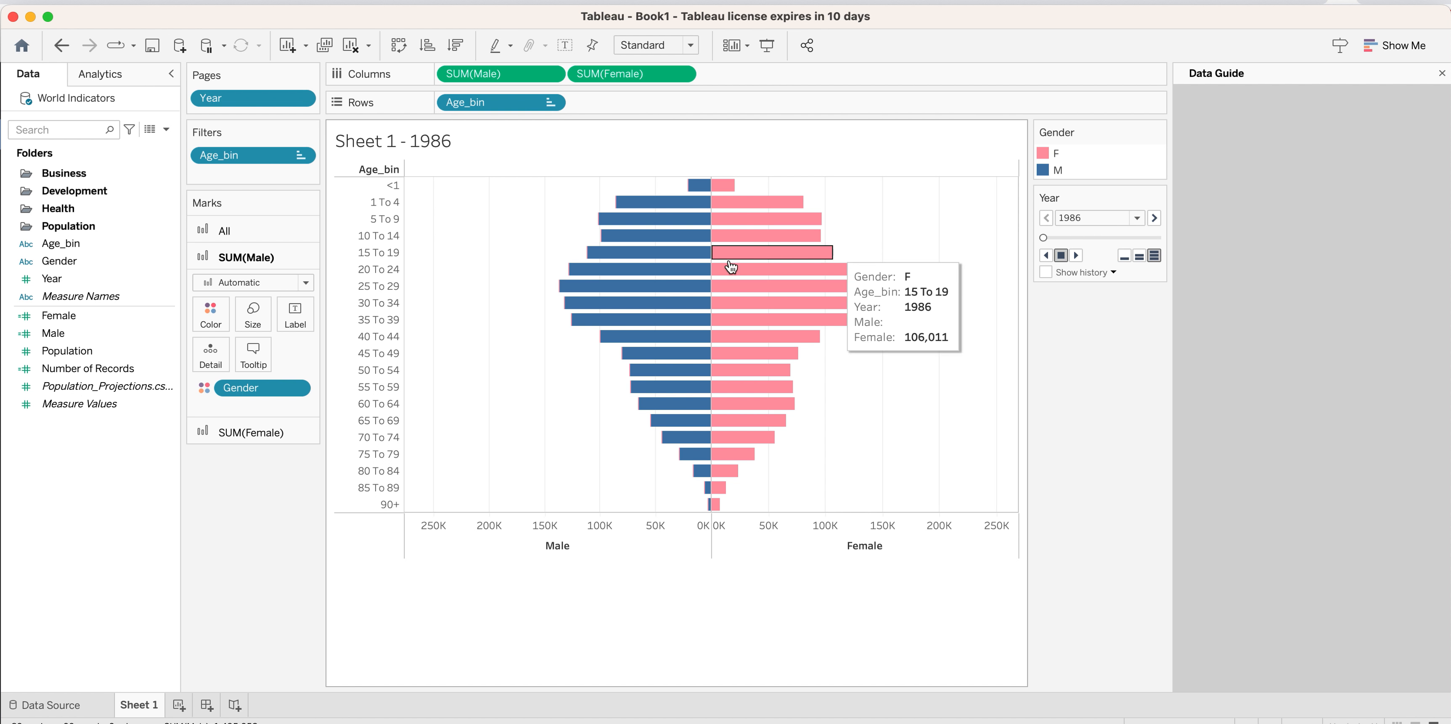
pyautogui.click(1136, 219)
pyautogui.scroll(-10, 1093, 459)
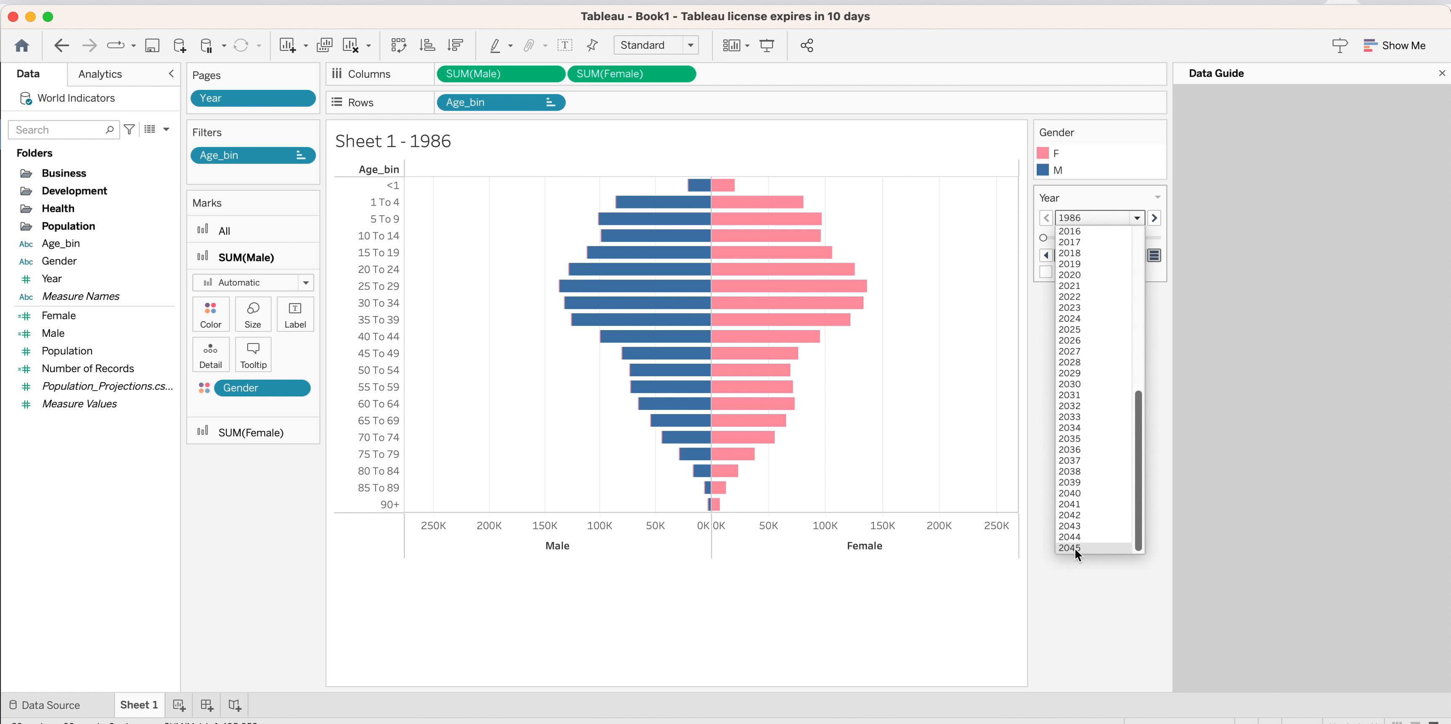
pyautogui.scroll(10, 1078, 391)
pyautogui.click(1110, 592)
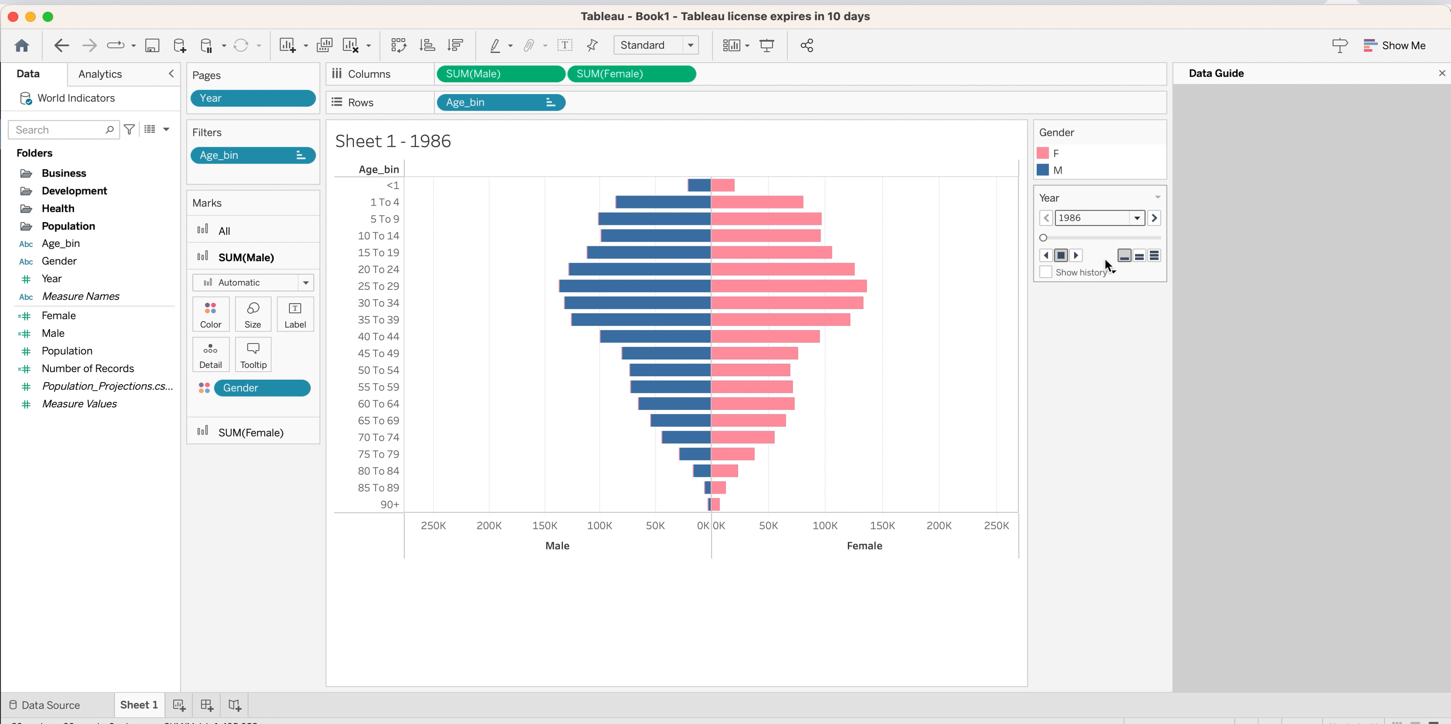
# Play the pyramid's yearly animation, raise the playback speed through medium to fast, and replay it.
pyautogui.click(1075, 255)
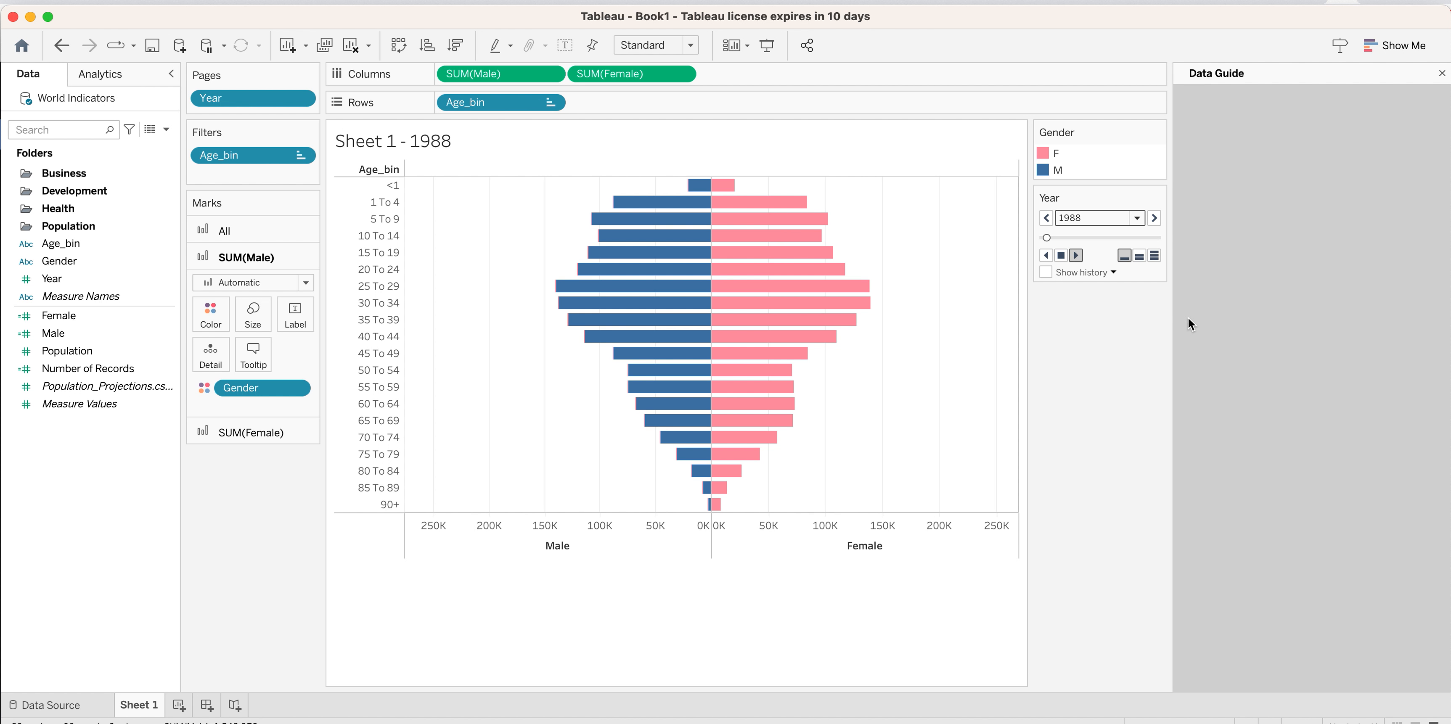
pyautogui.click(1139, 256)
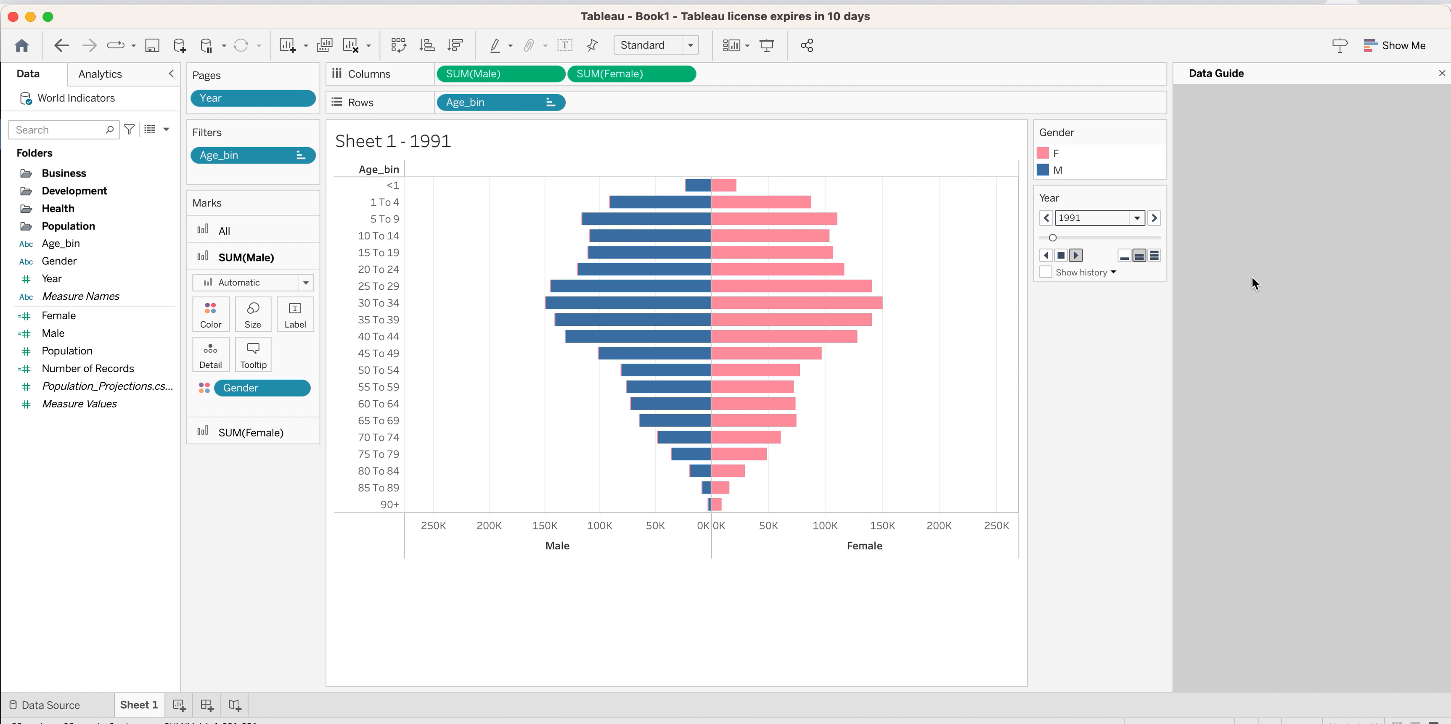
pyautogui.click(1156, 256)
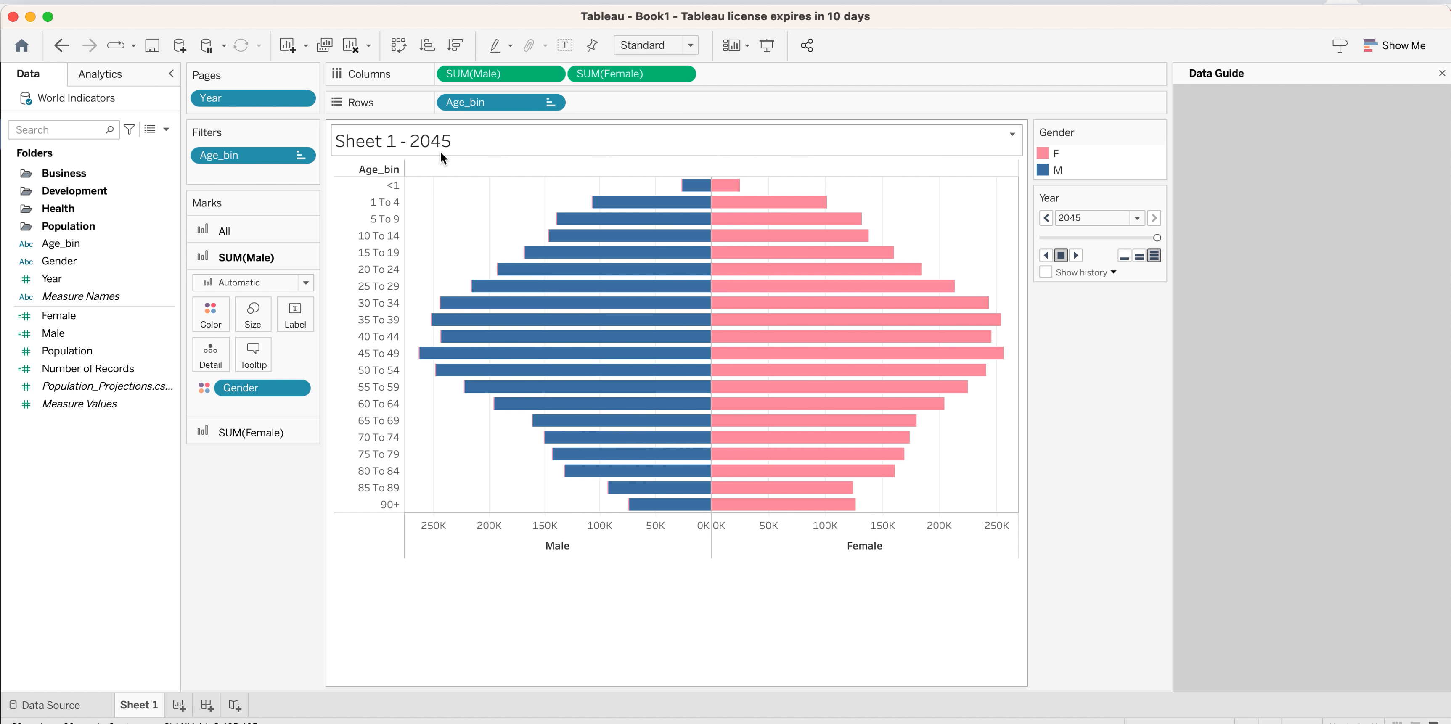
pyautogui.click(1076, 256)
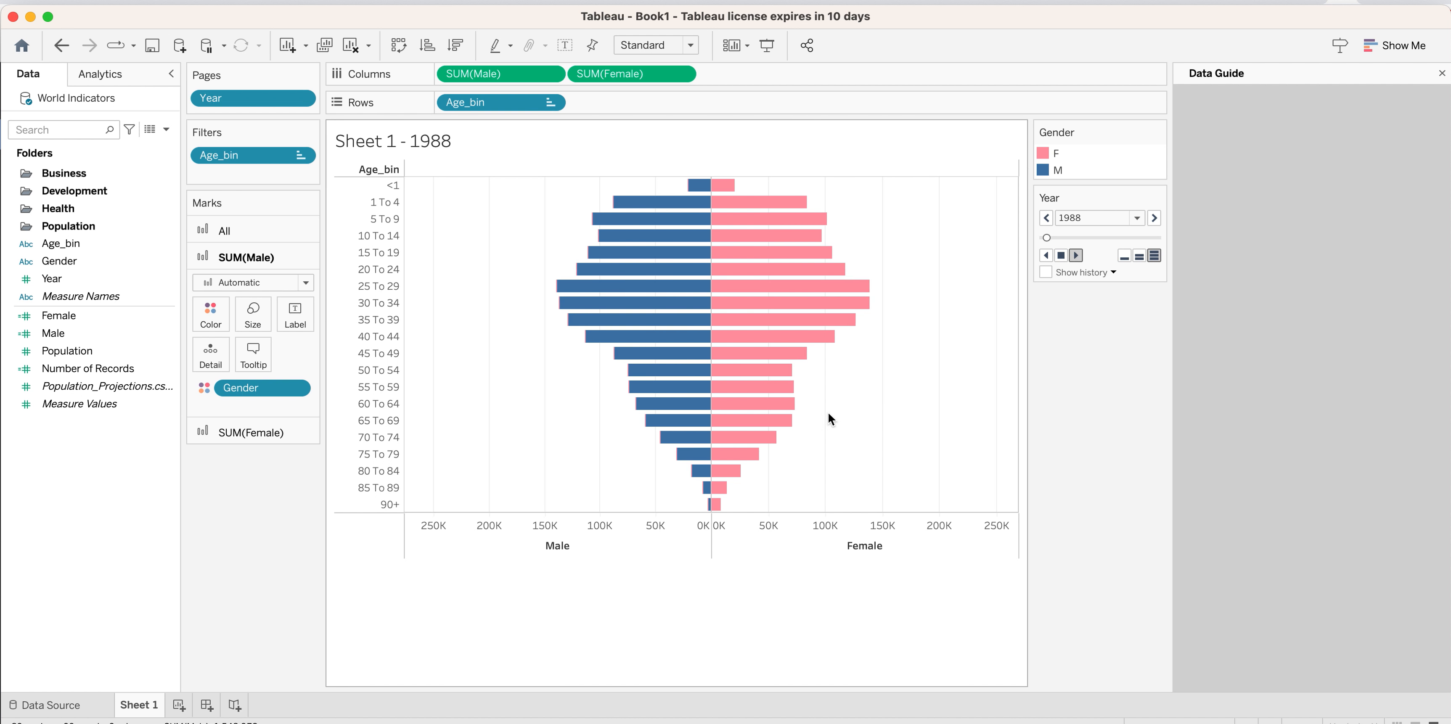